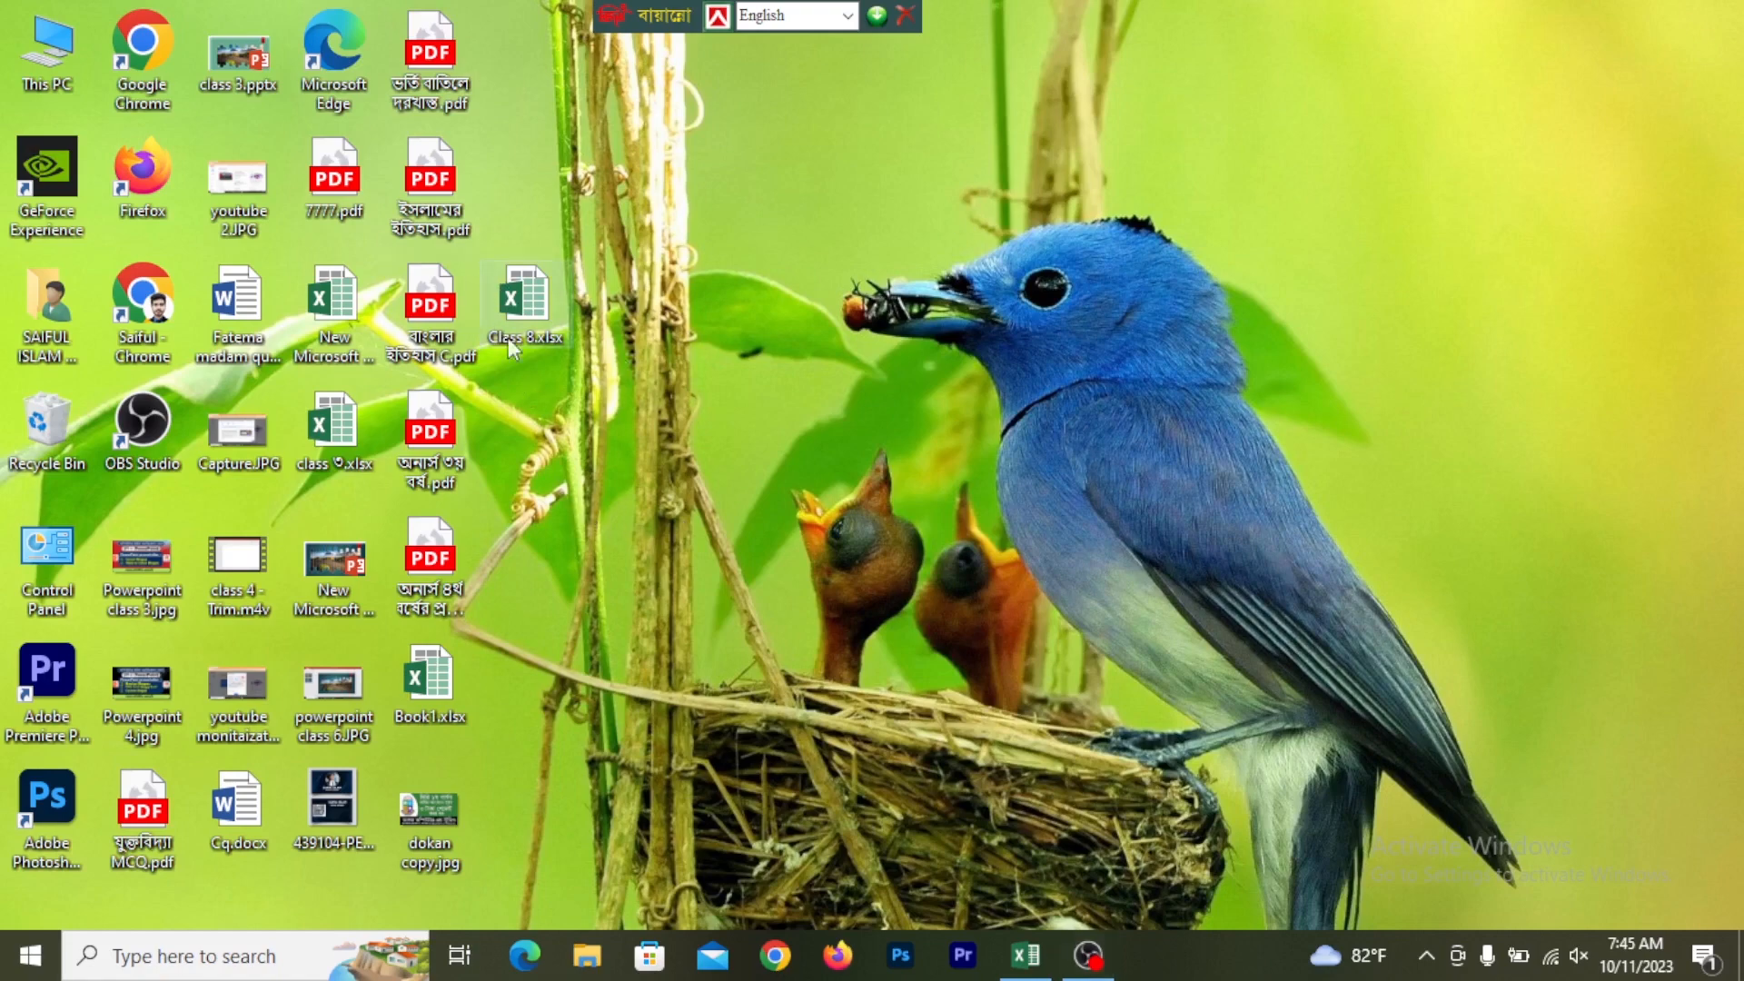
Switch to the Class 8.xlsx workbook in Excel and hide the floating keyboard-language bar
click(1033, 967)
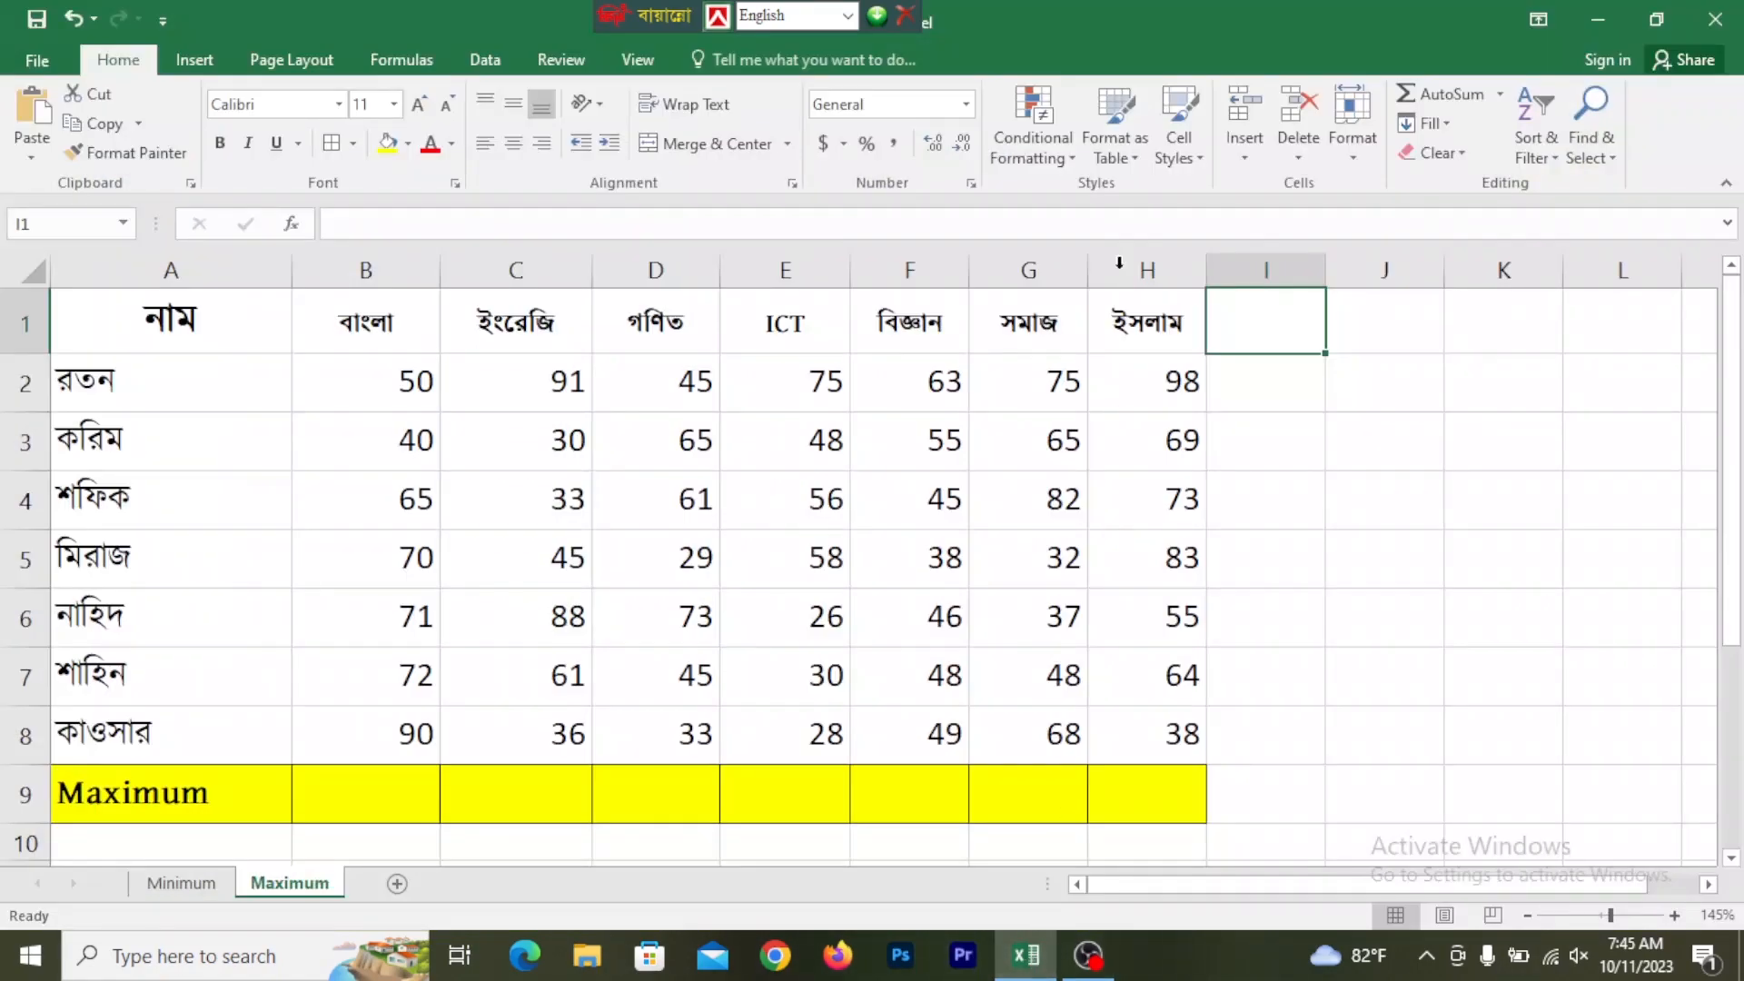
click(879, 18)
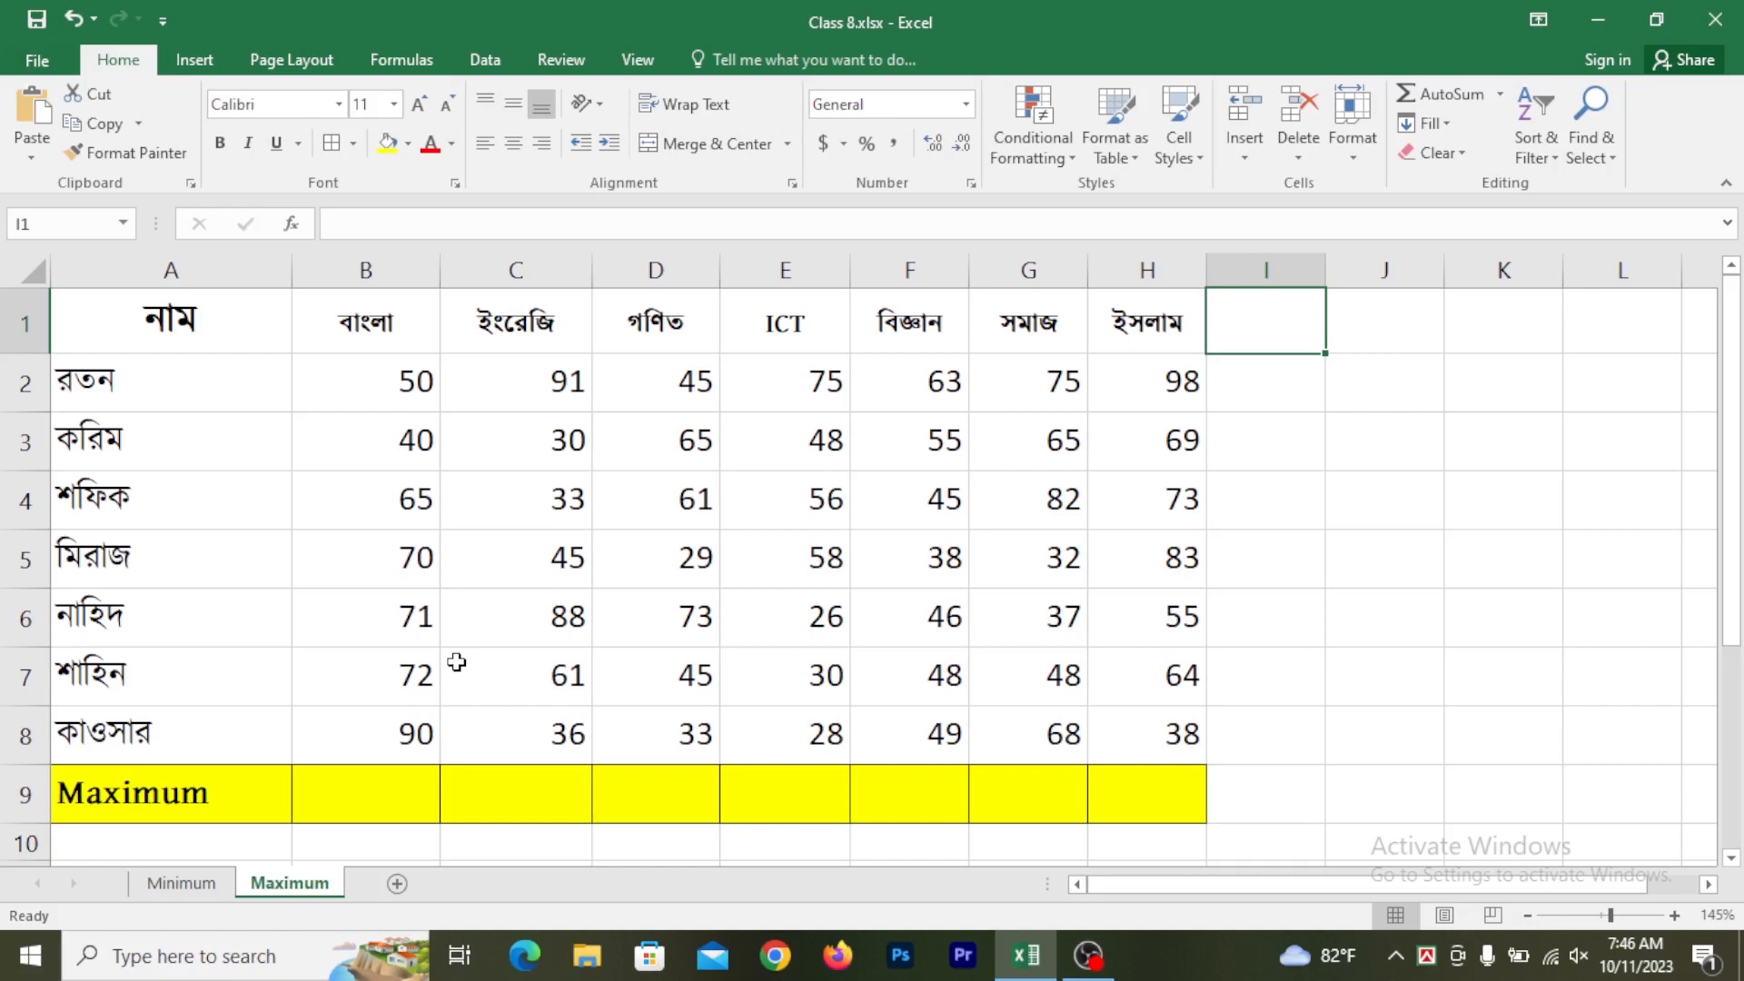
Examine the Maximum row and the বাংলা marks in B2:B8 on the Maximum sheet
click(352, 797)
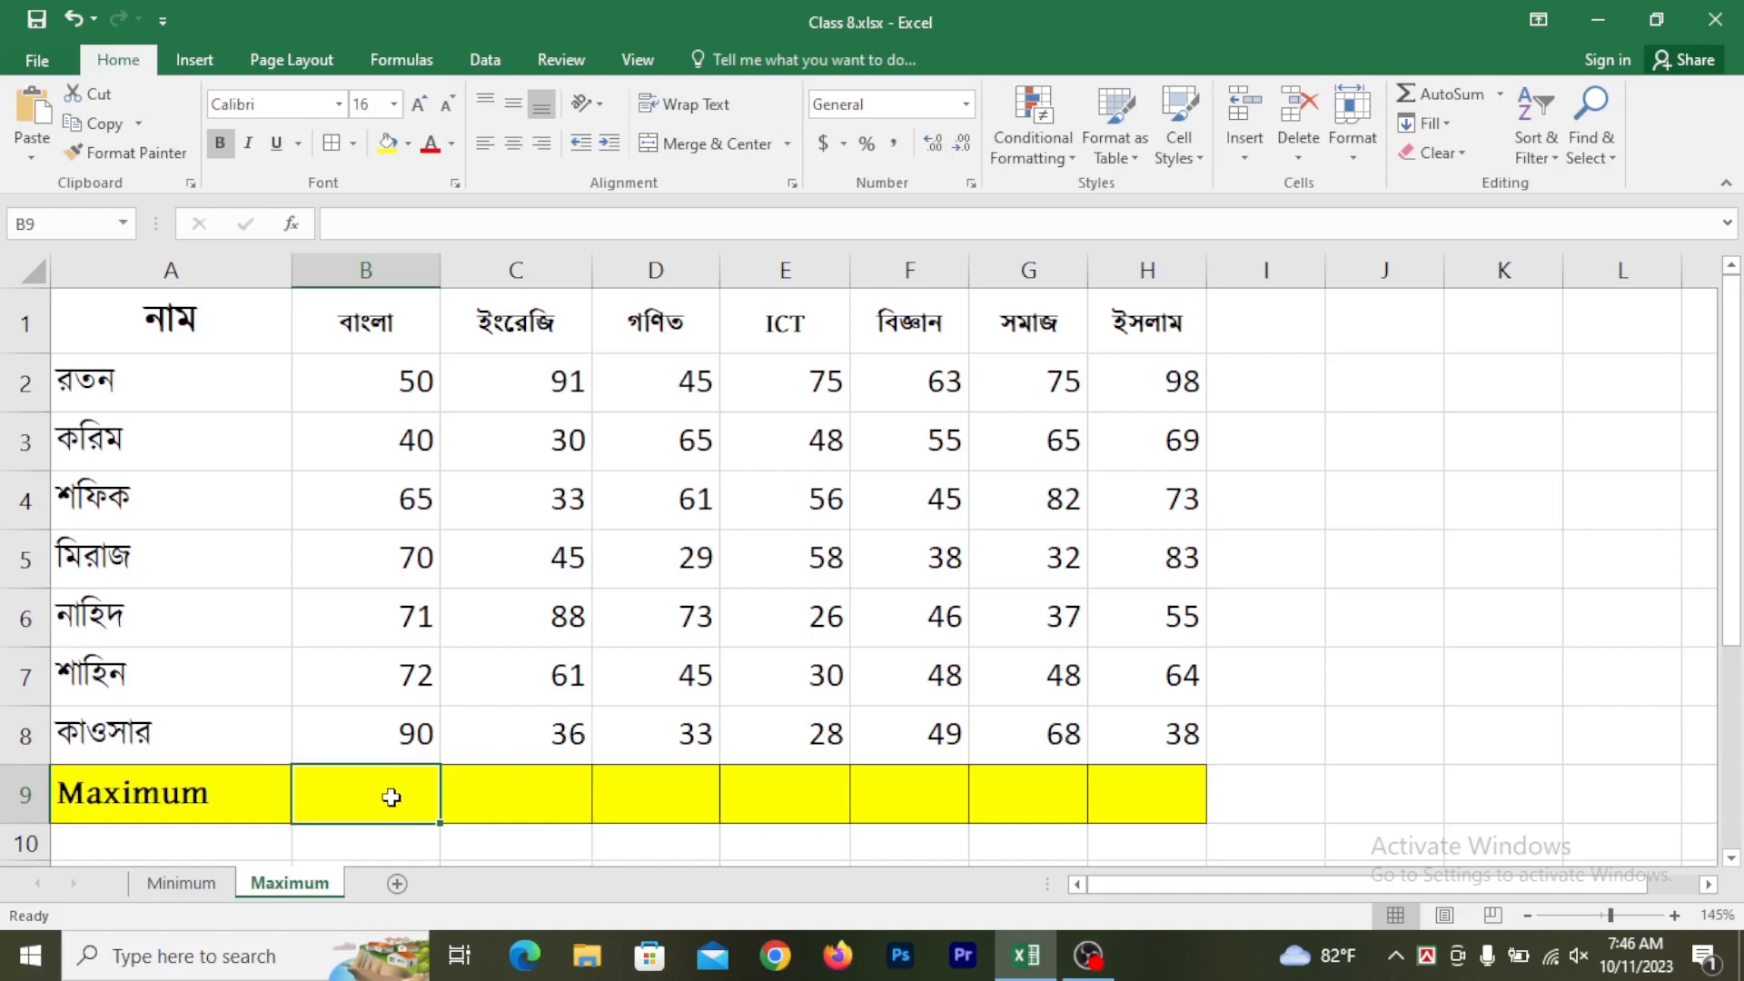
click(180, 803)
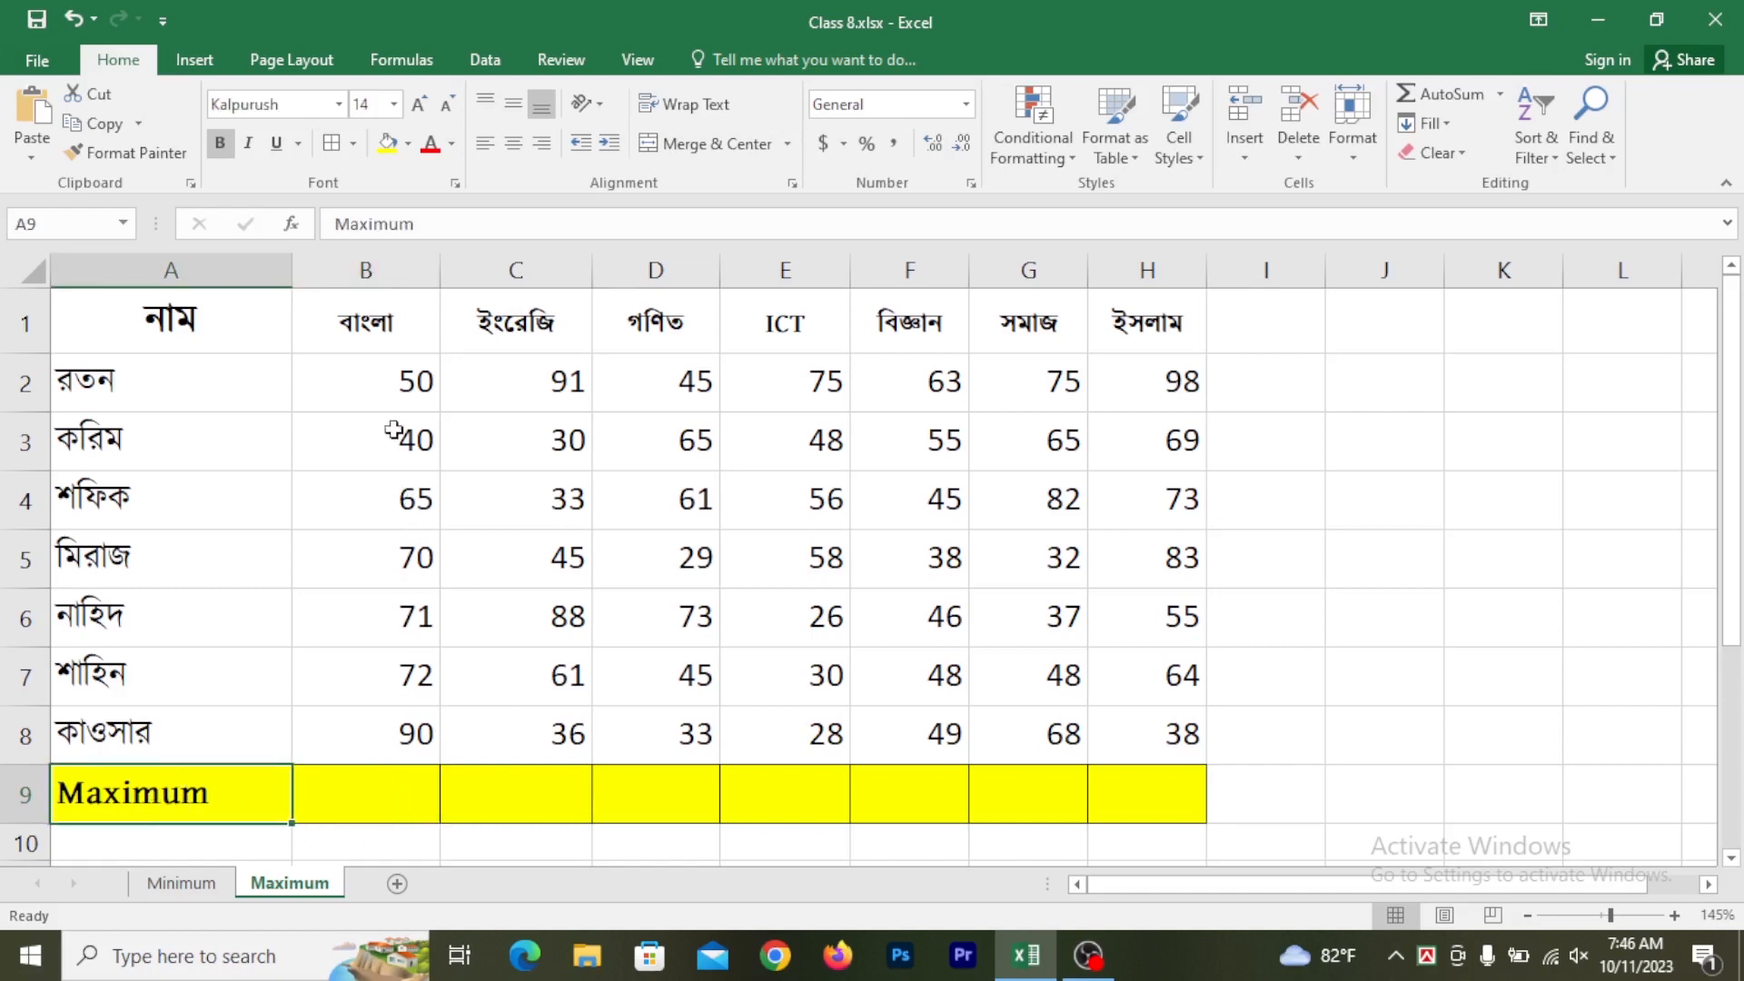
drag(373, 381, 385, 741)
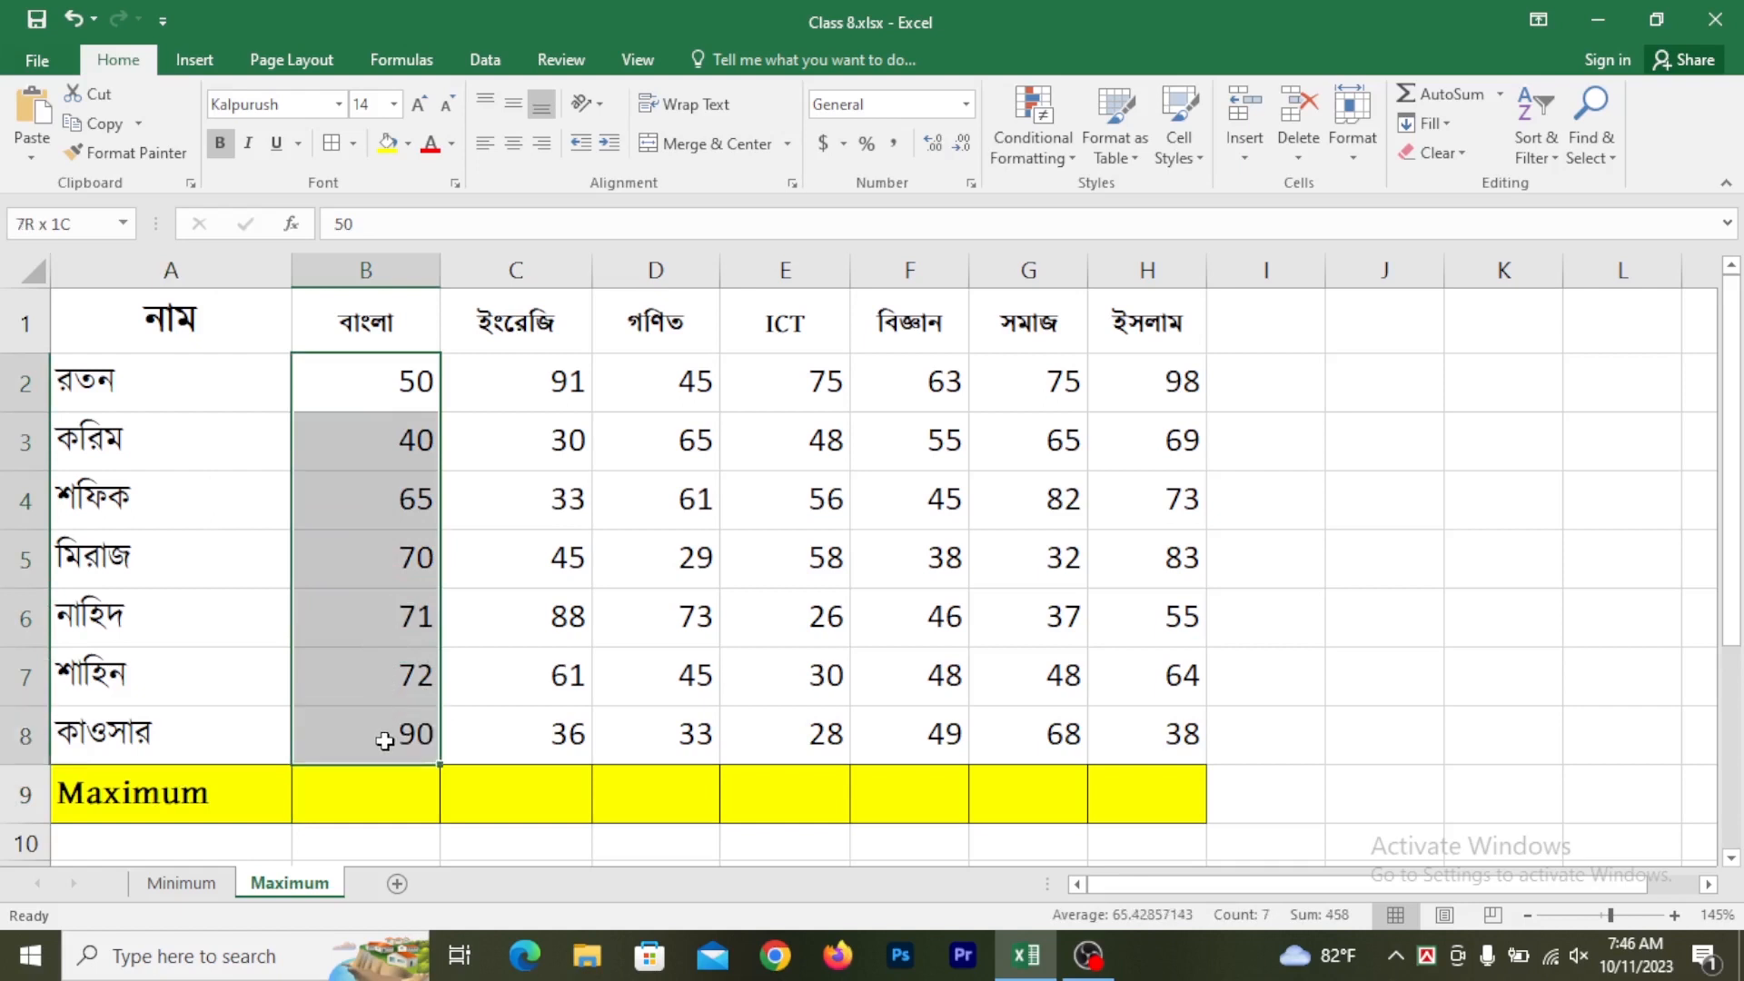
click(281, 396)
click(390, 384)
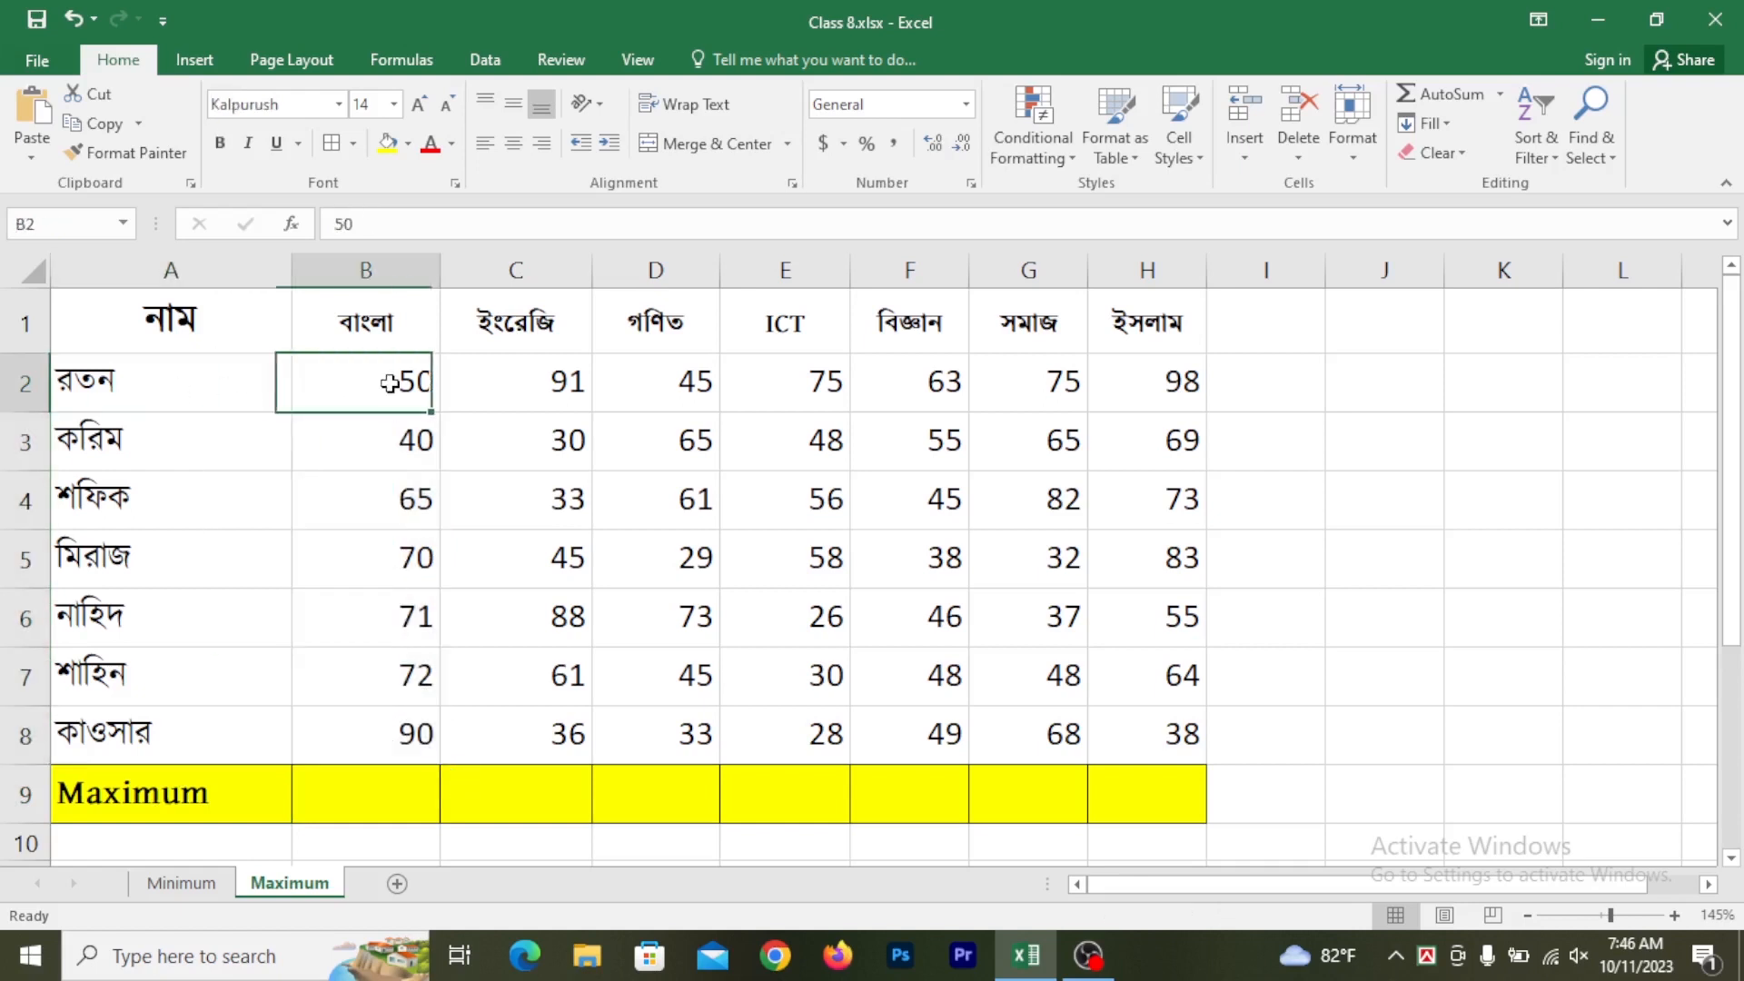
drag(391, 383, 392, 734)
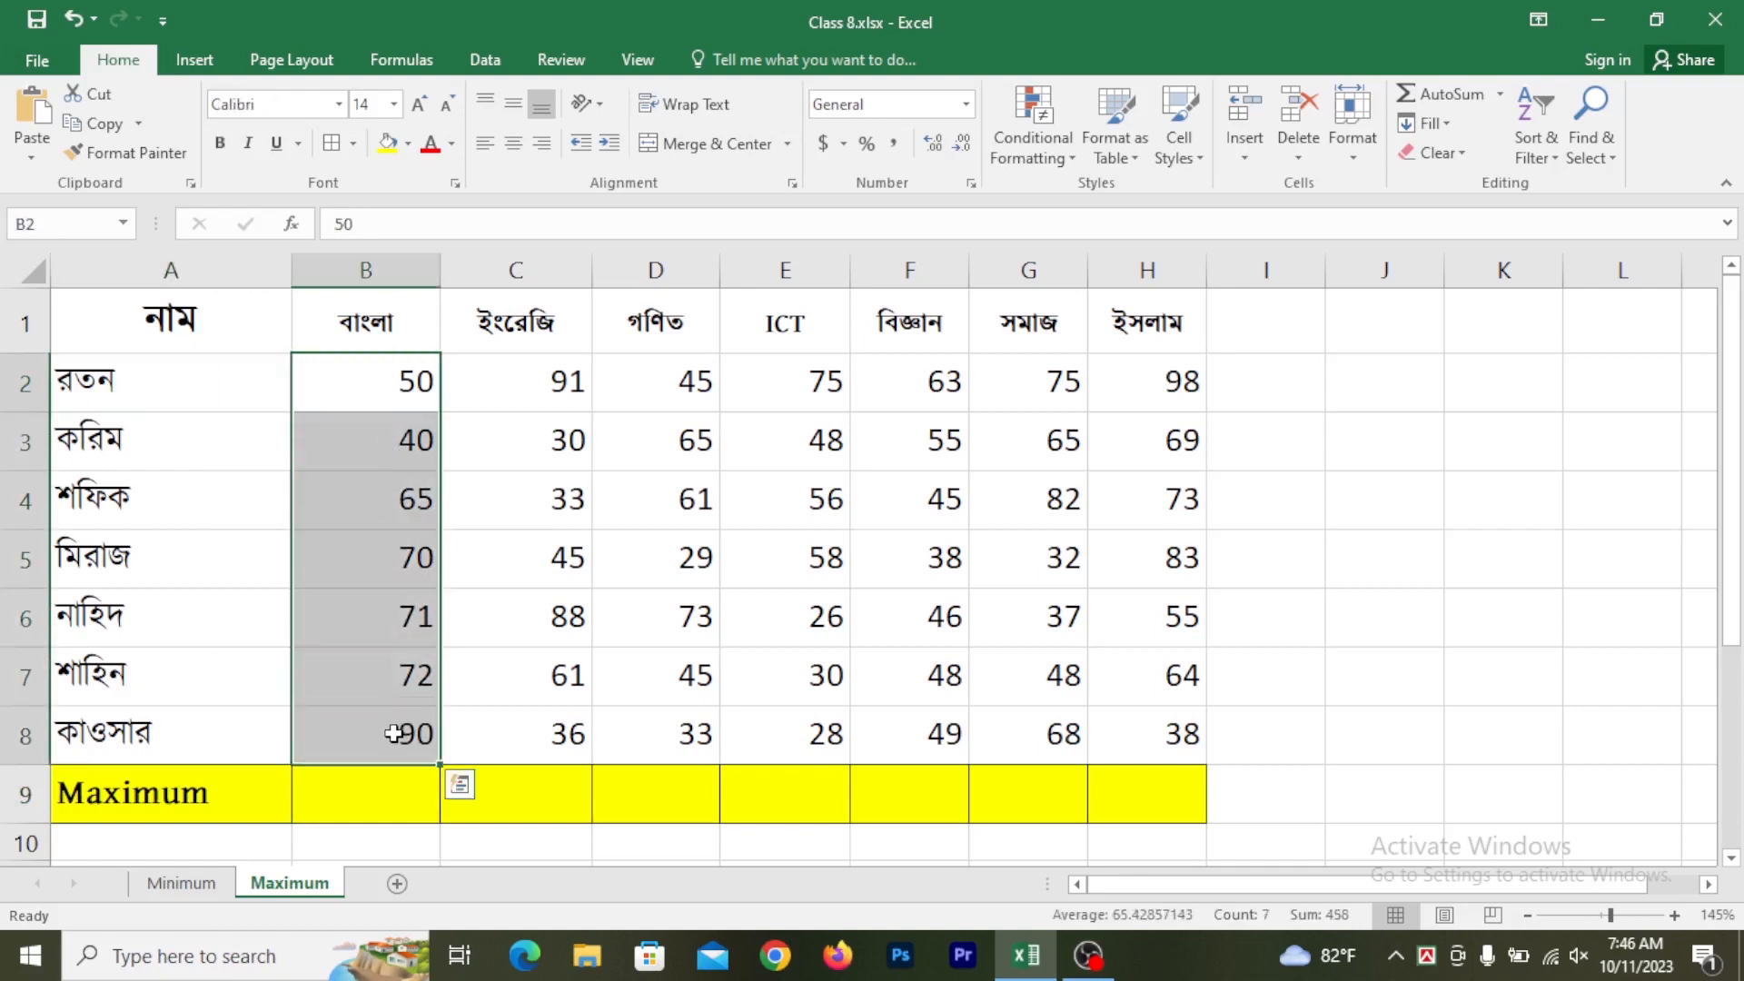
click(370, 397)
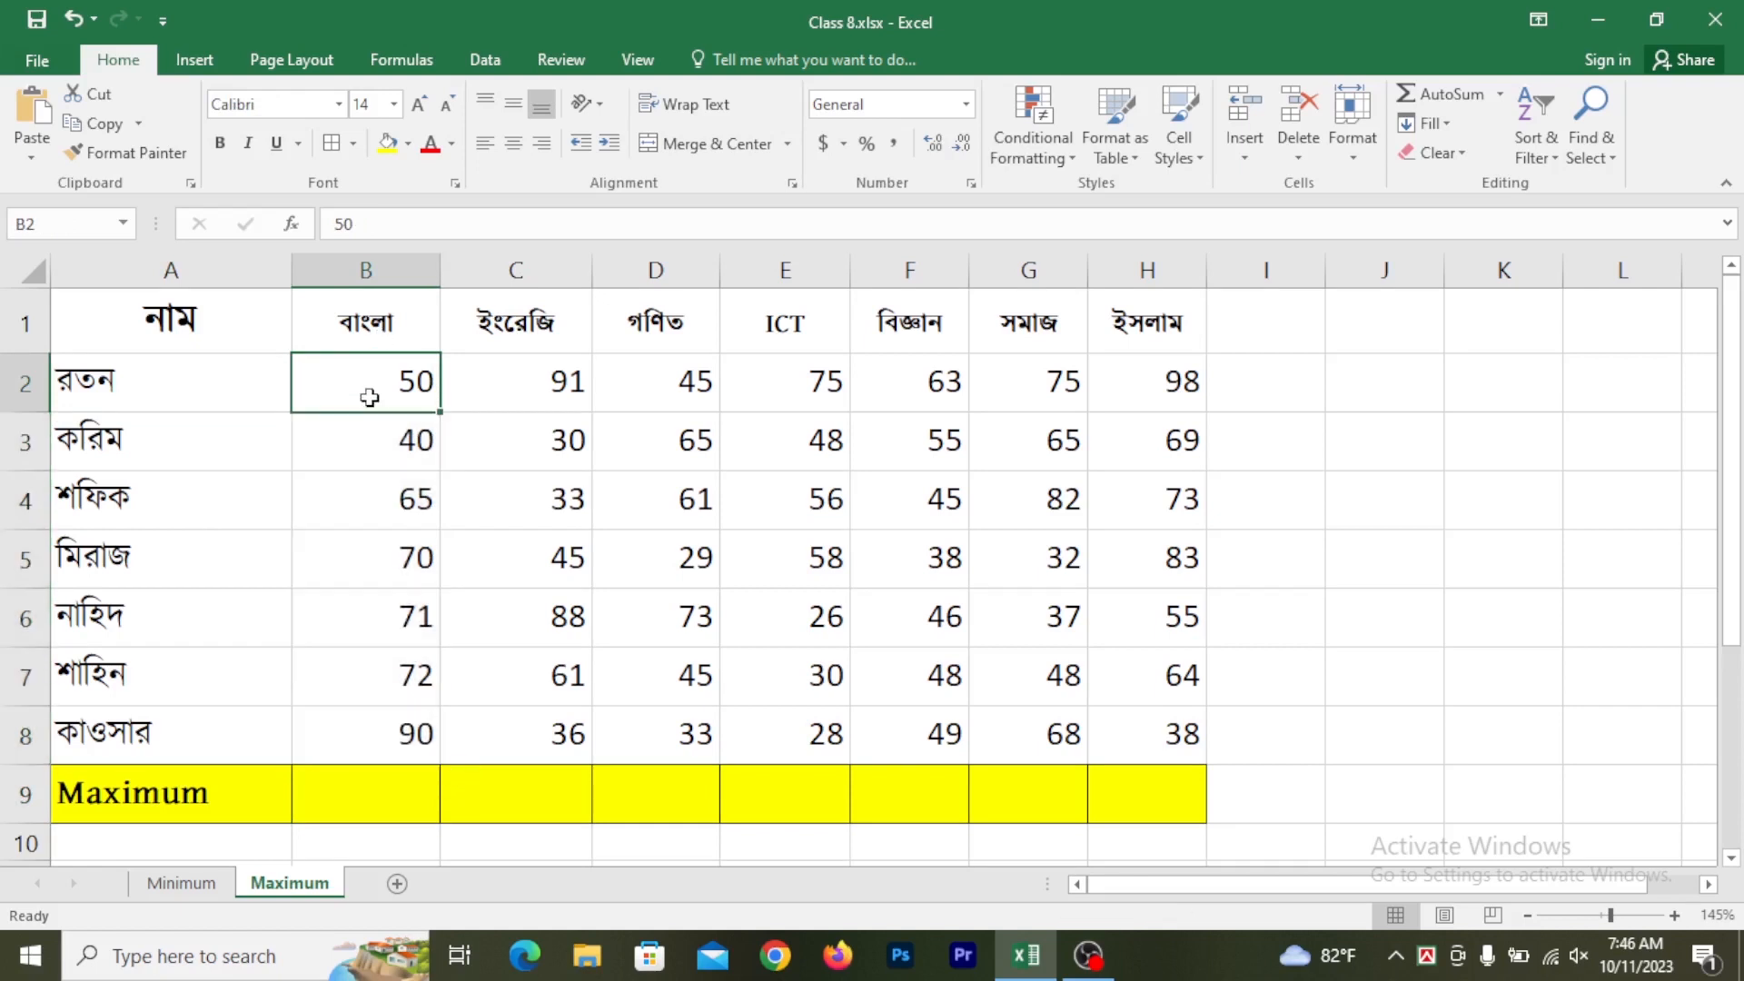
drag(372, 383, 373, 734)
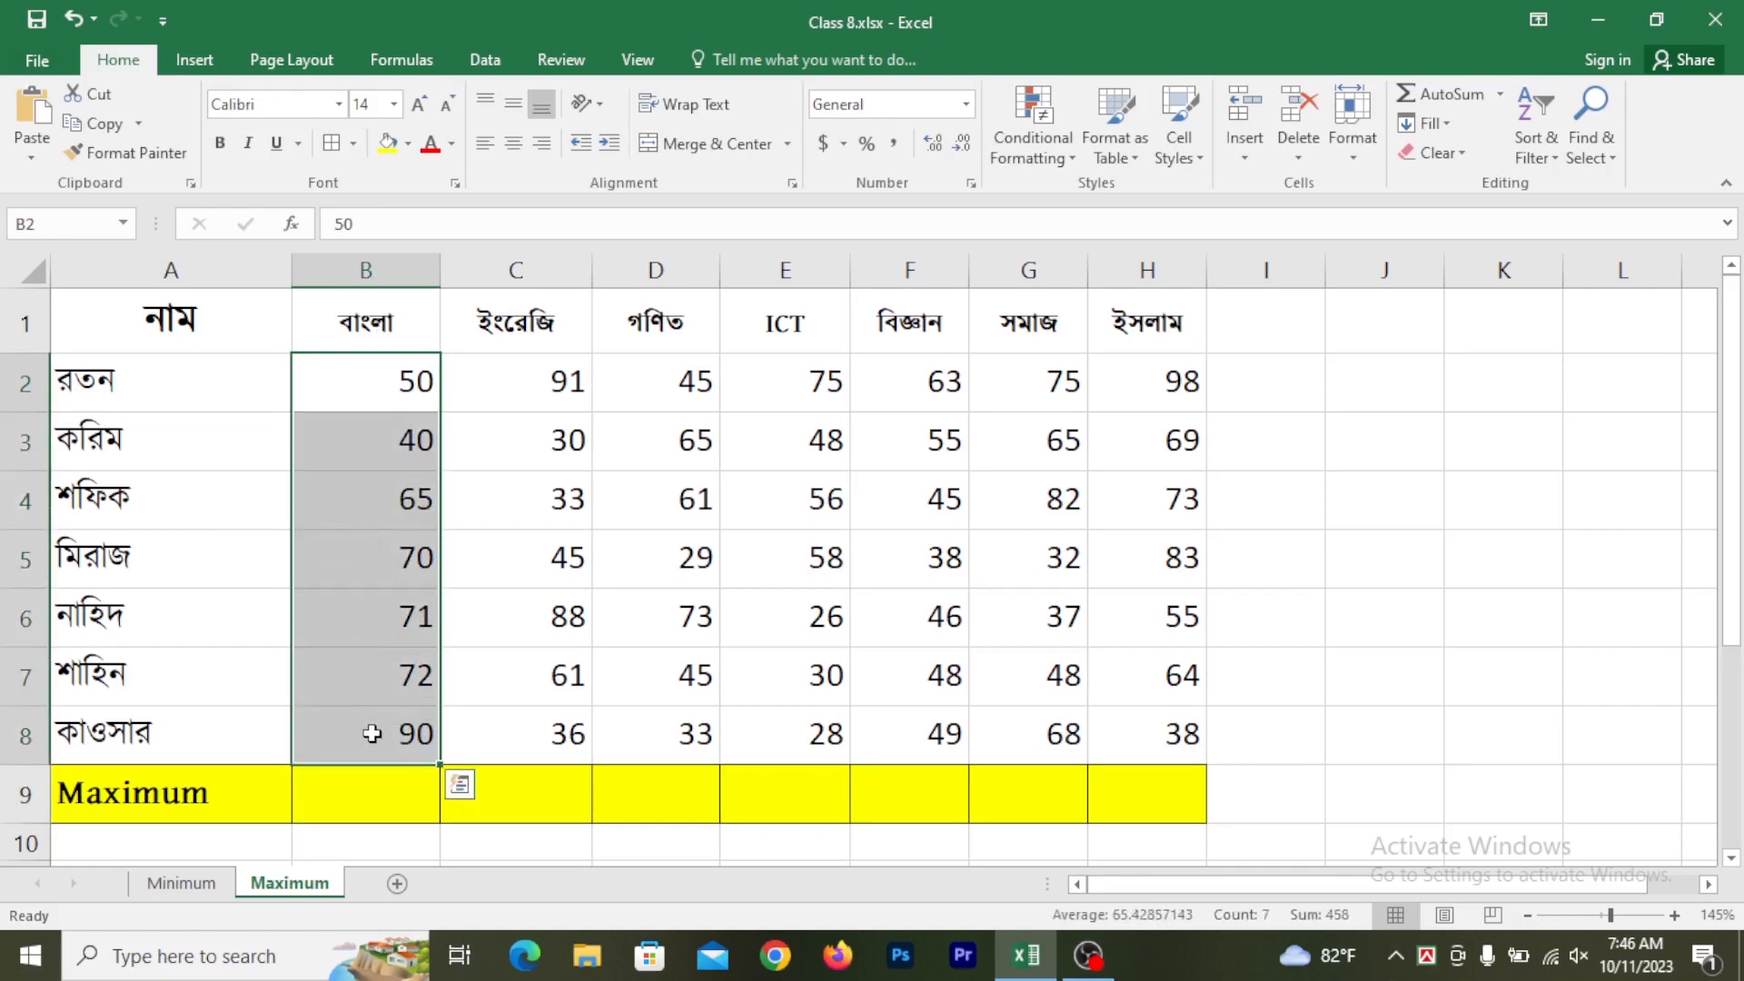
click(368, 382)
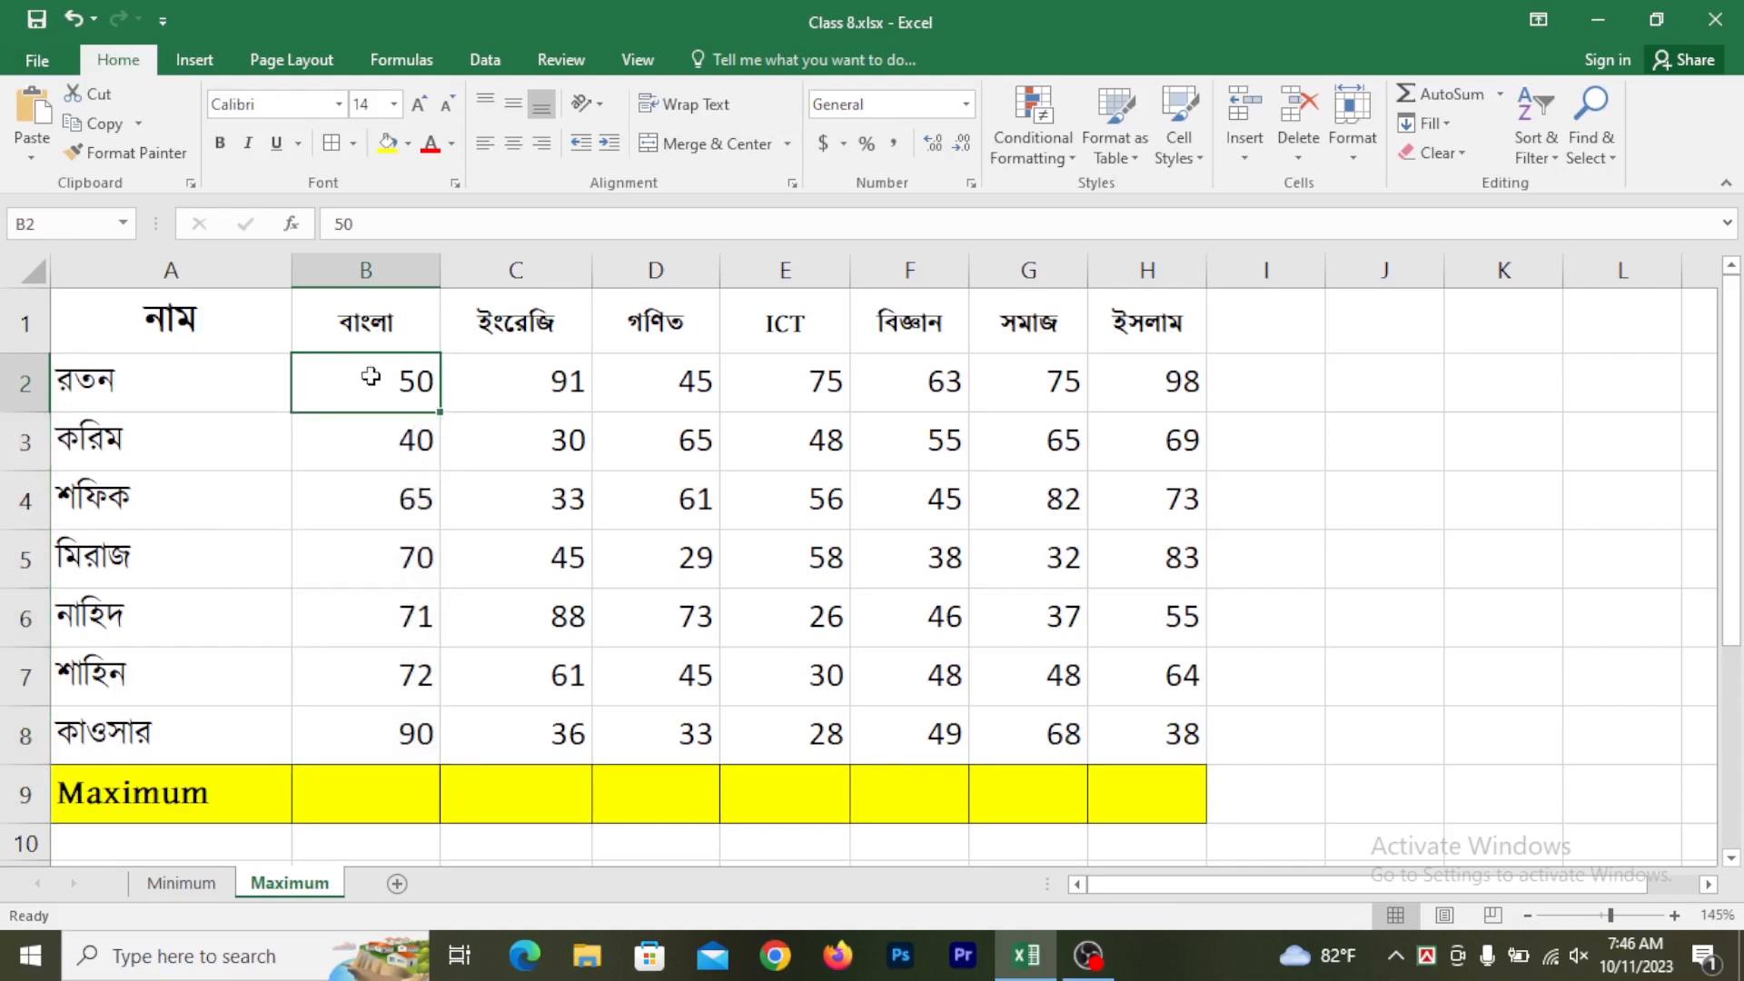
Enter the formula =max(b2,b3,b4,b5,b6,b7,b8) in cell B9 to find the highest বাংলা mark
click(339, 782)
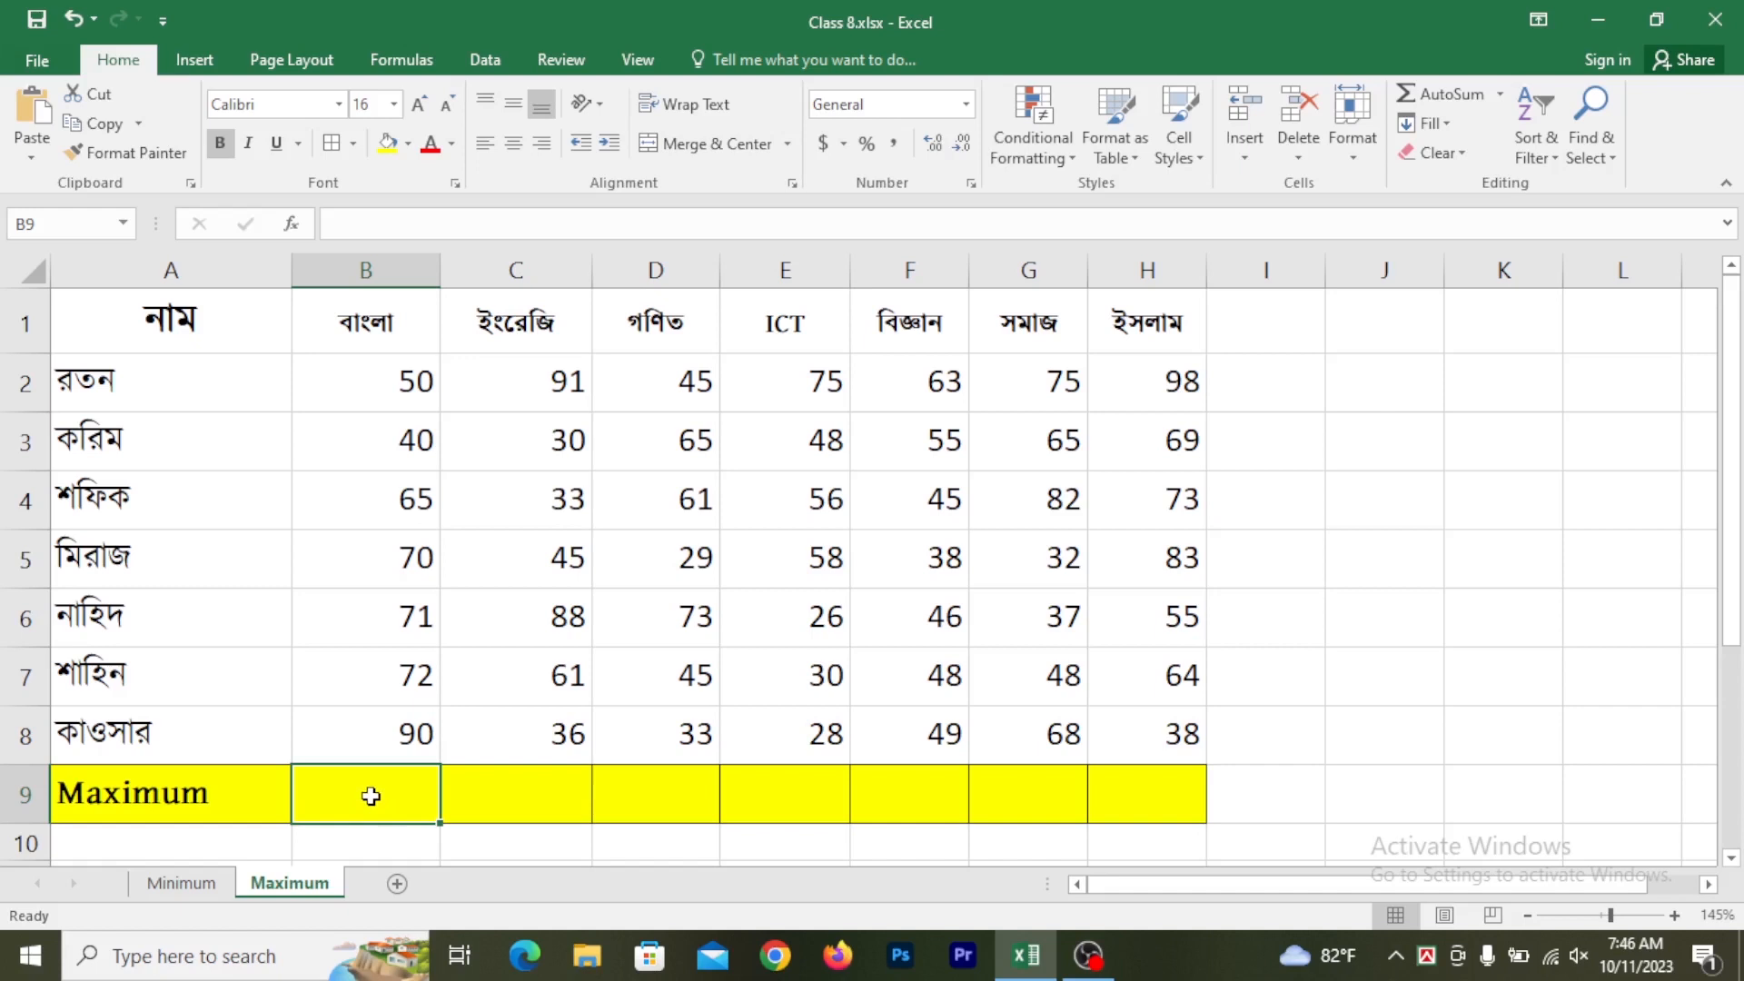
text(=)
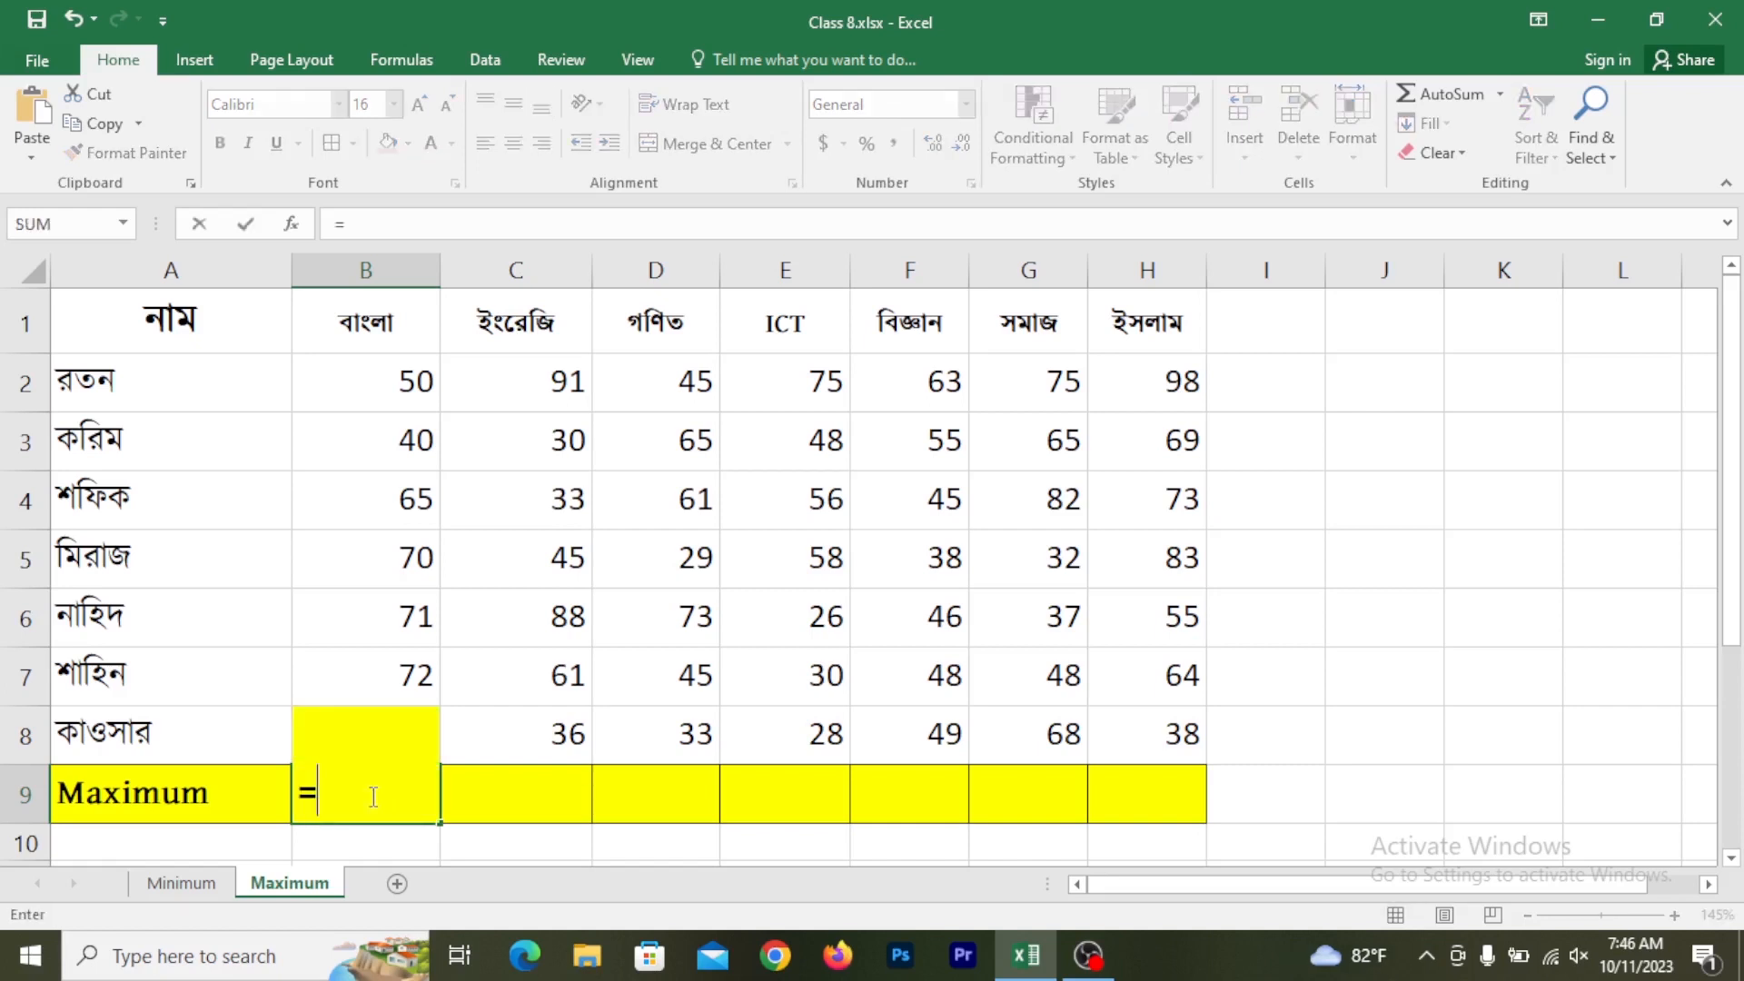
text(ma)
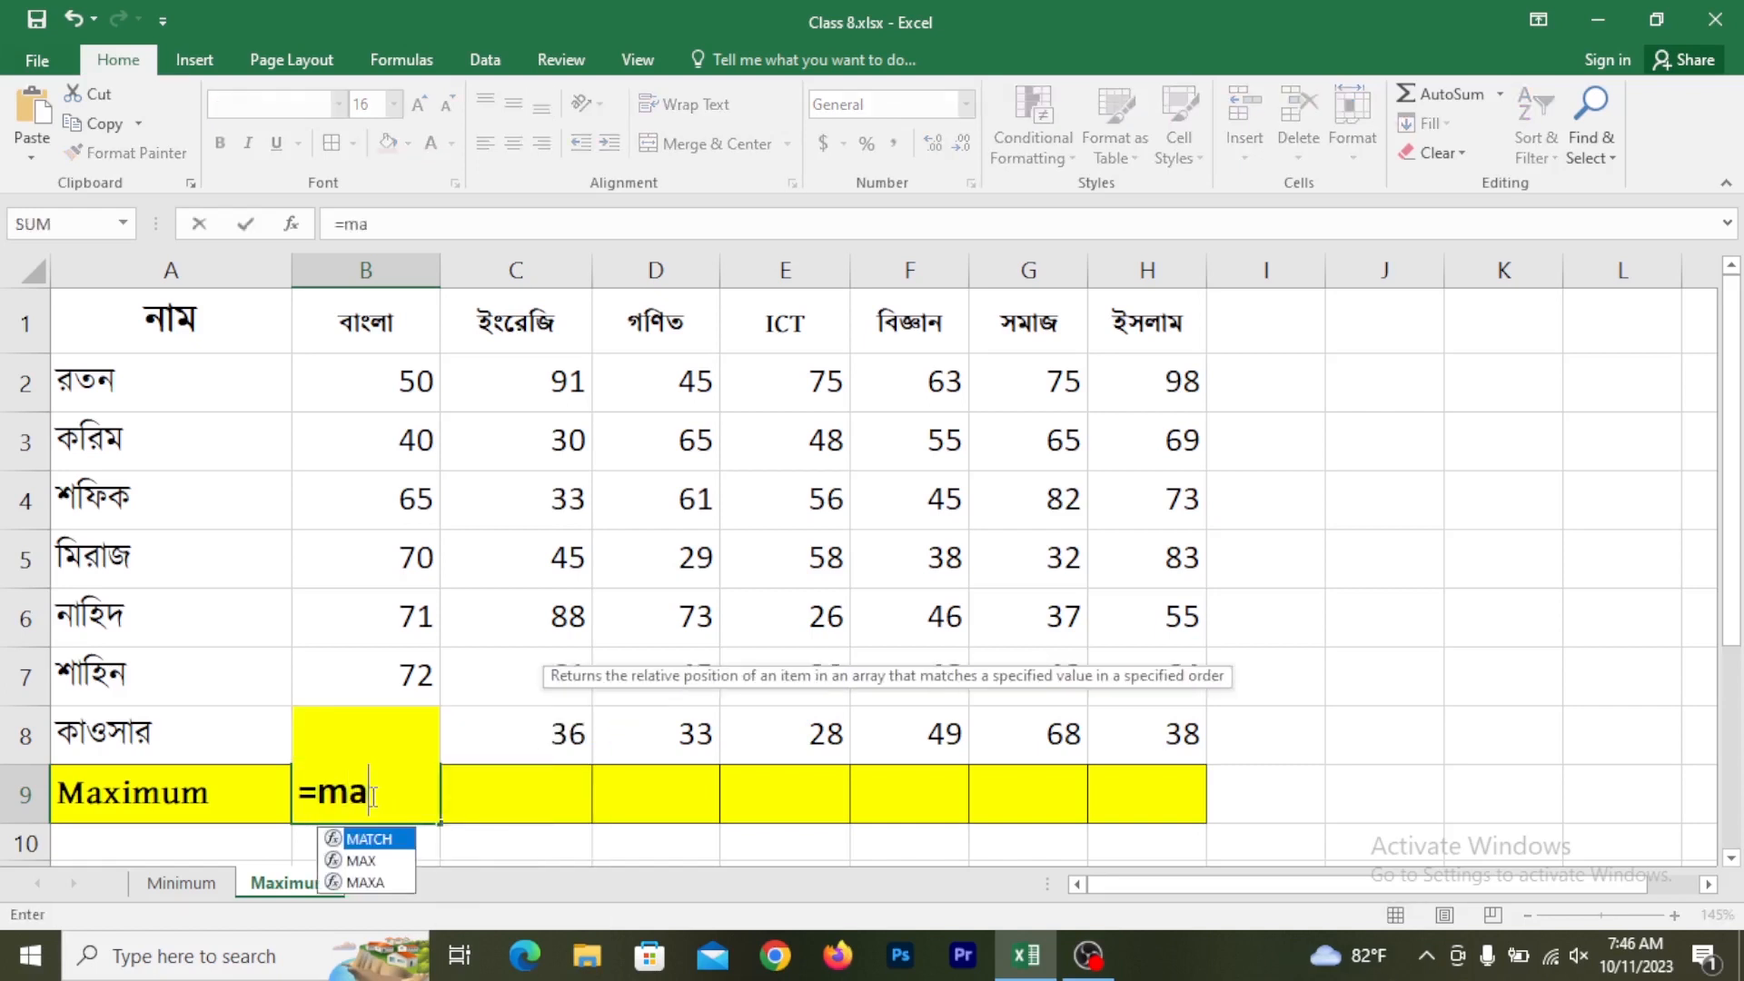
text(x)
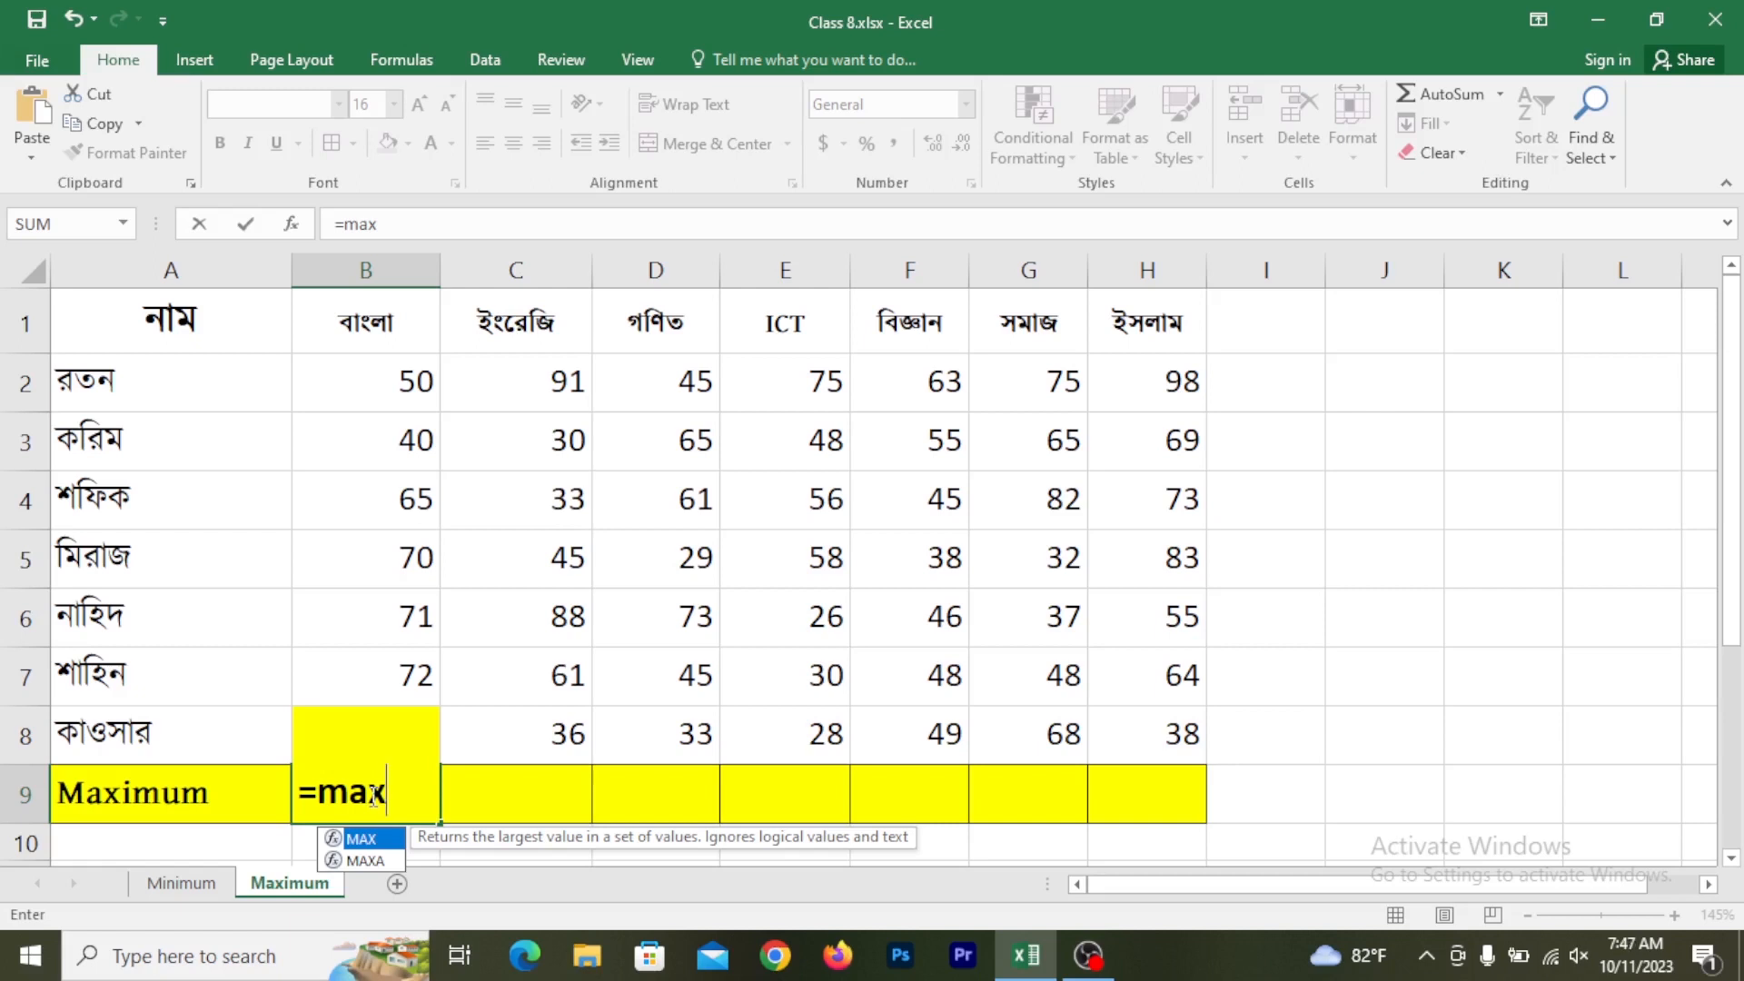
text(*)
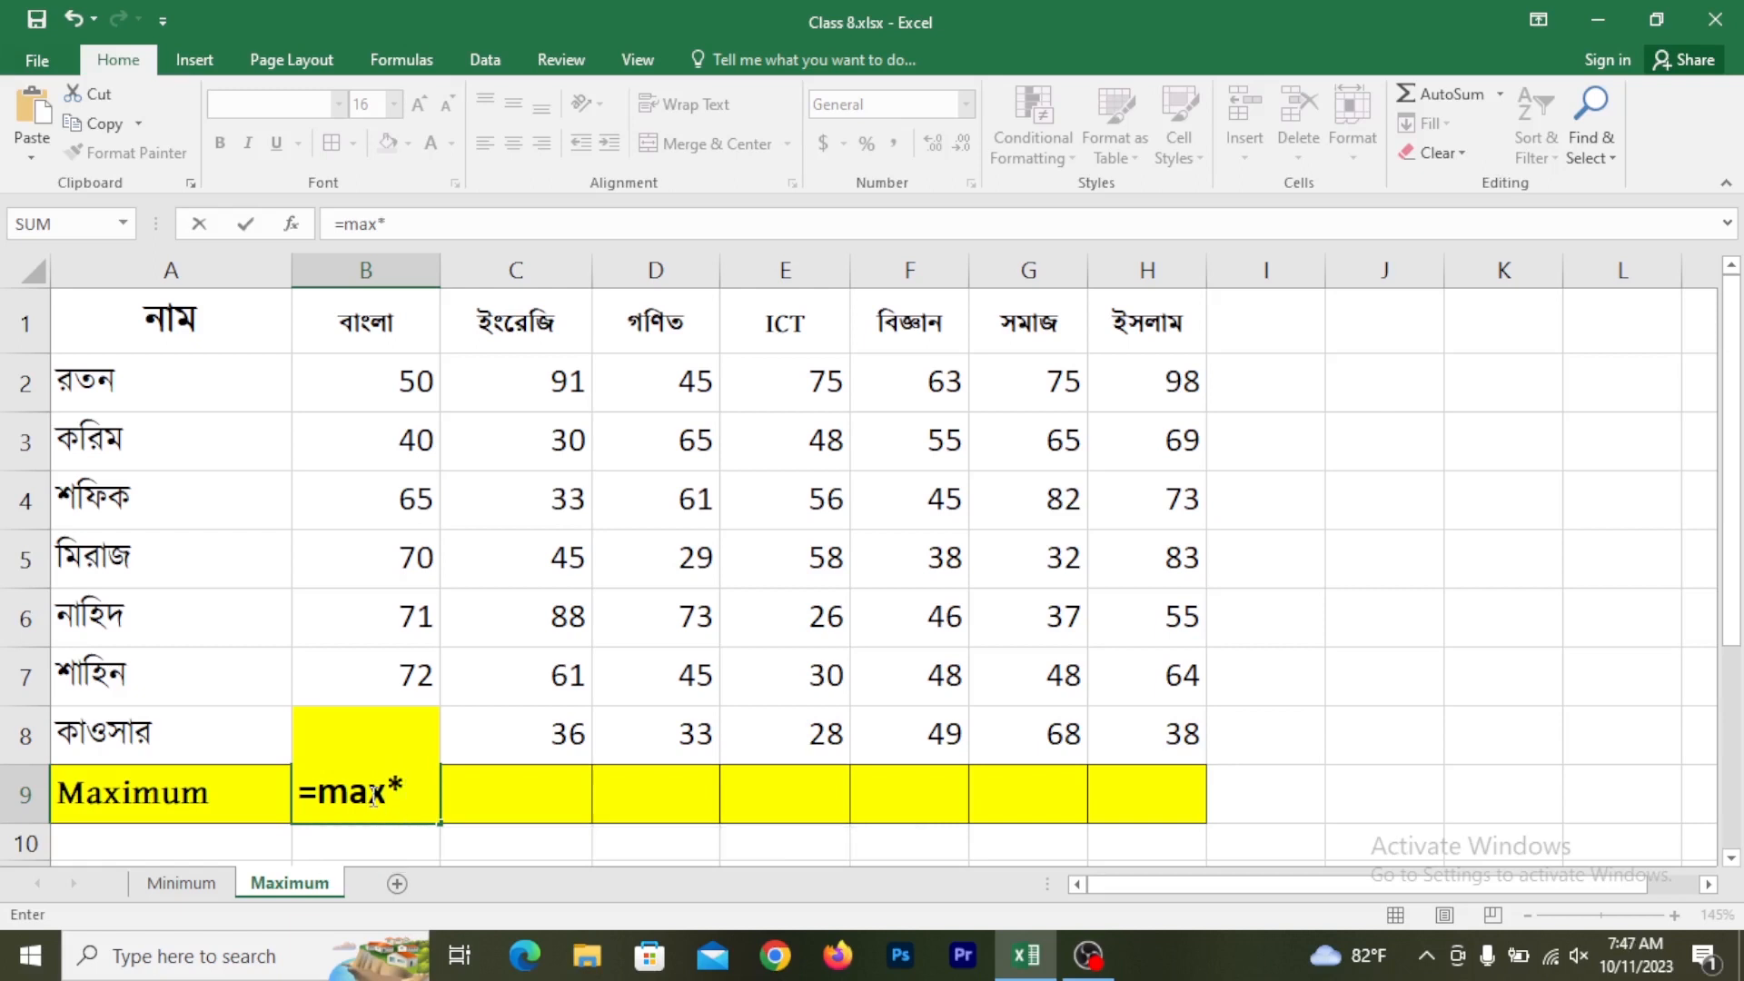
key(BackSpace)
text(()
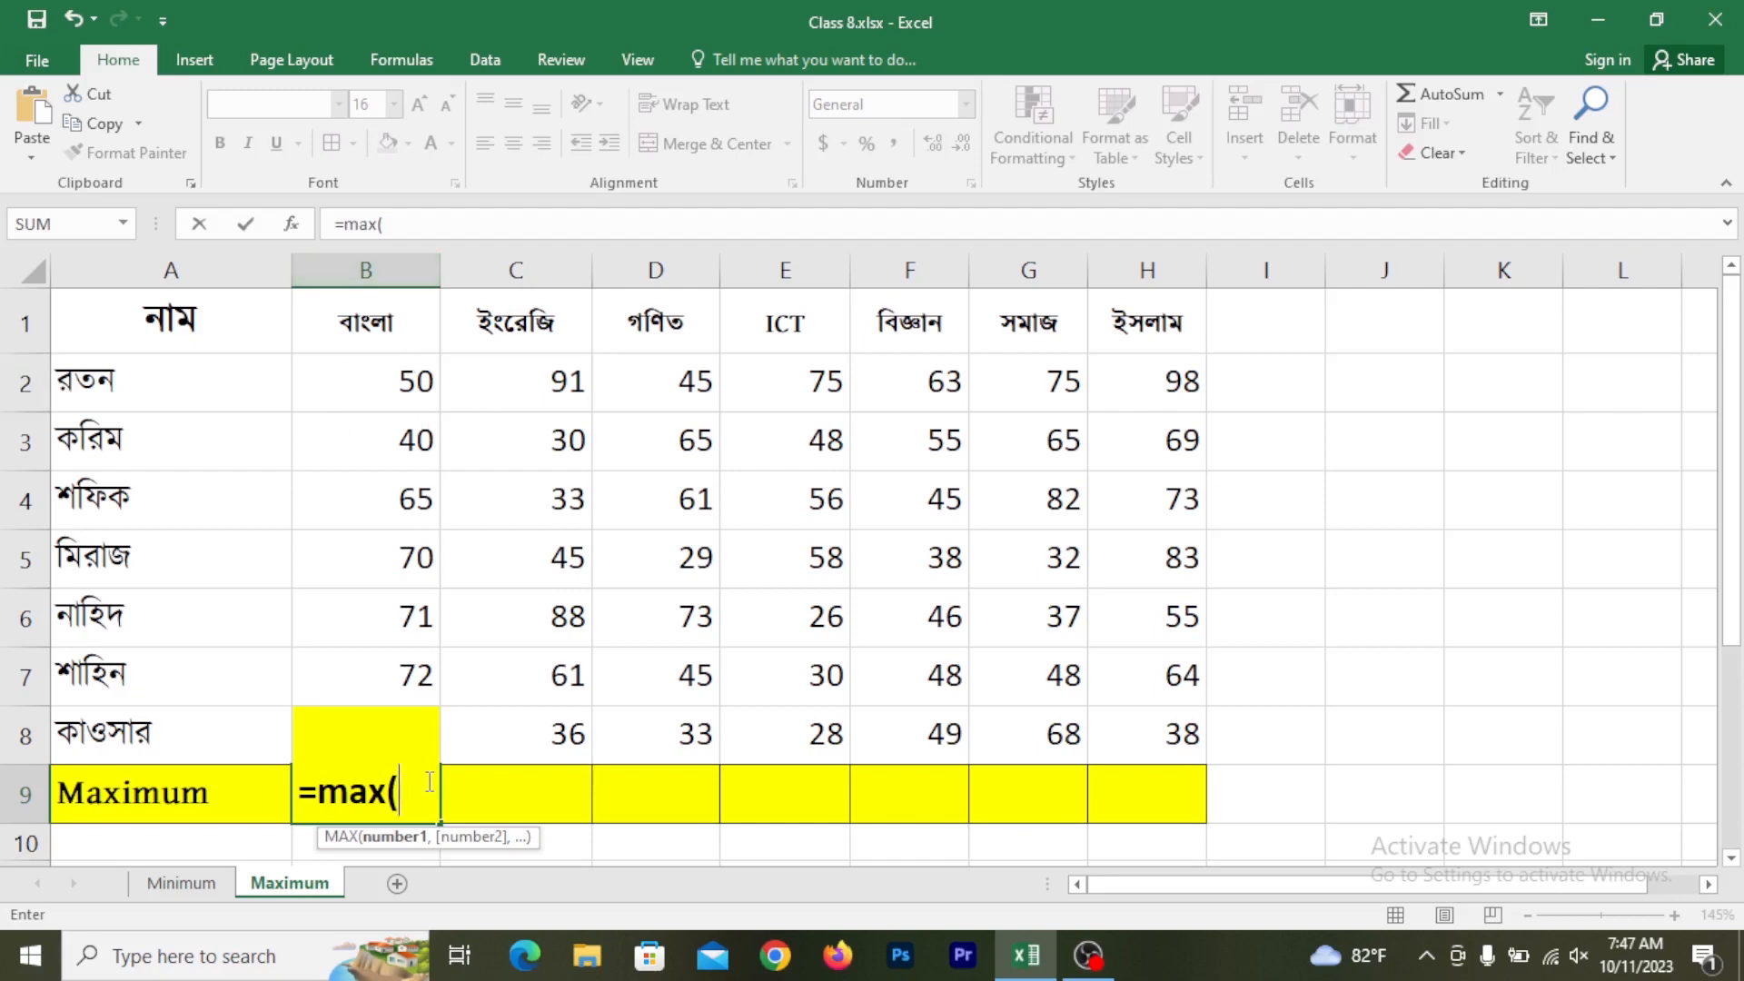
text(b2)
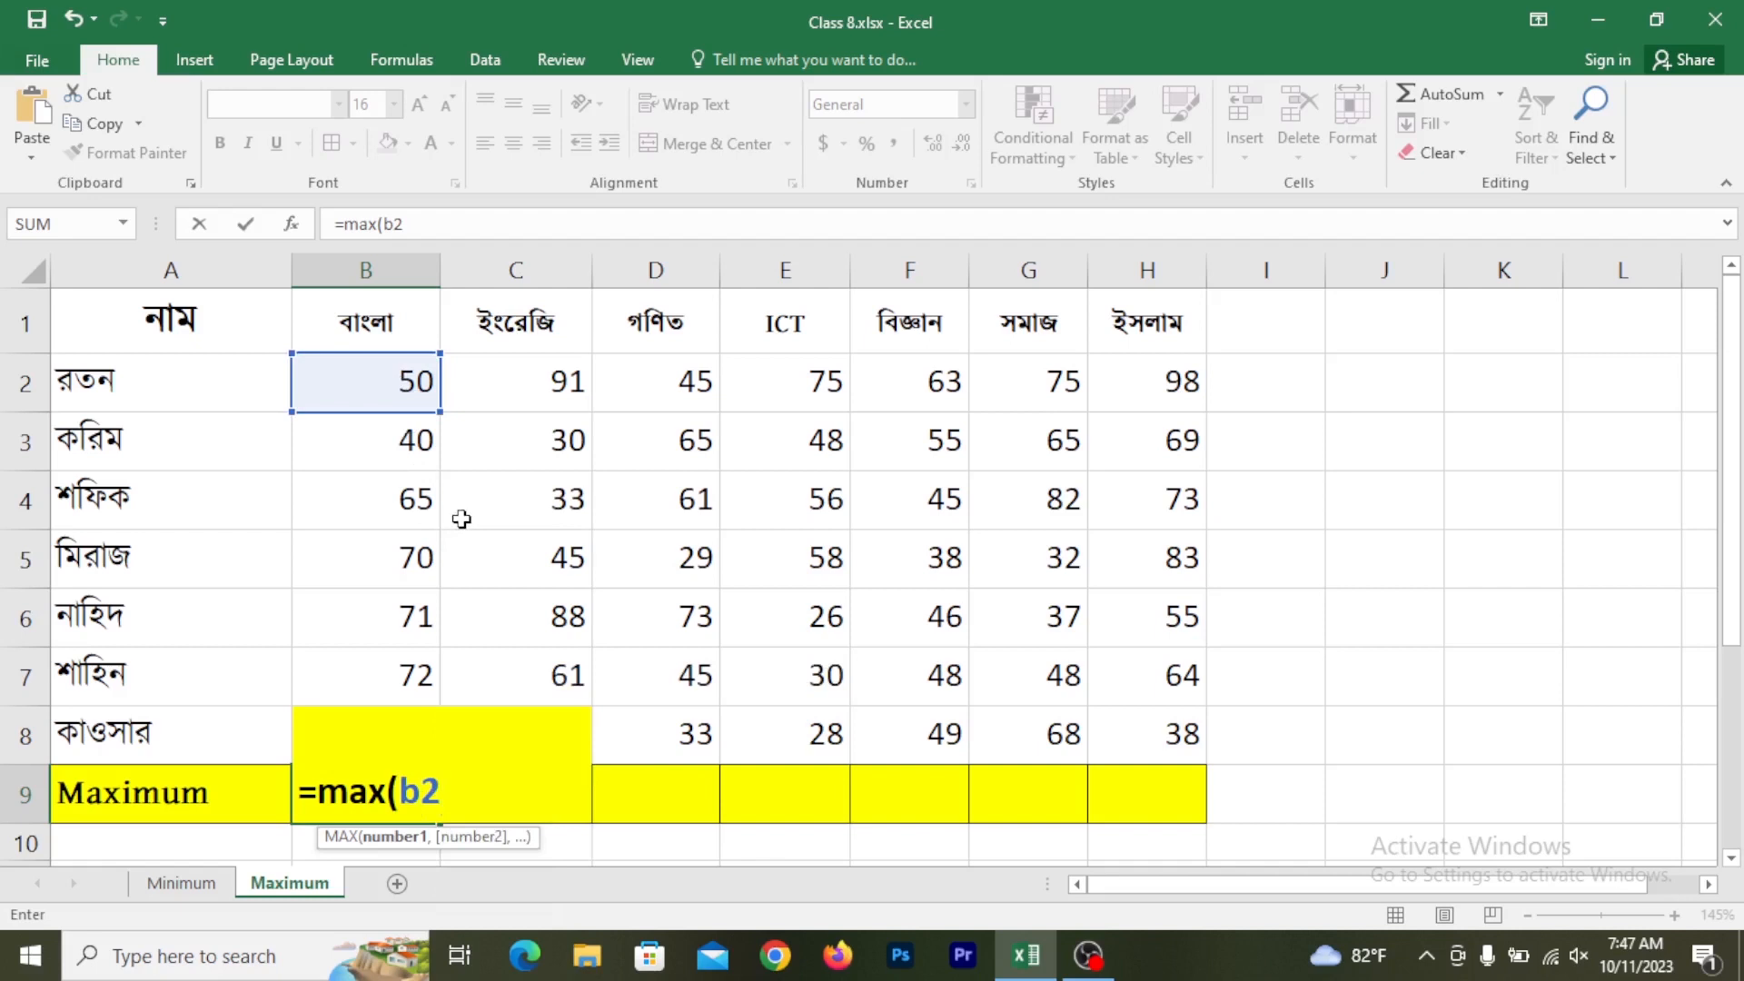
text(,)
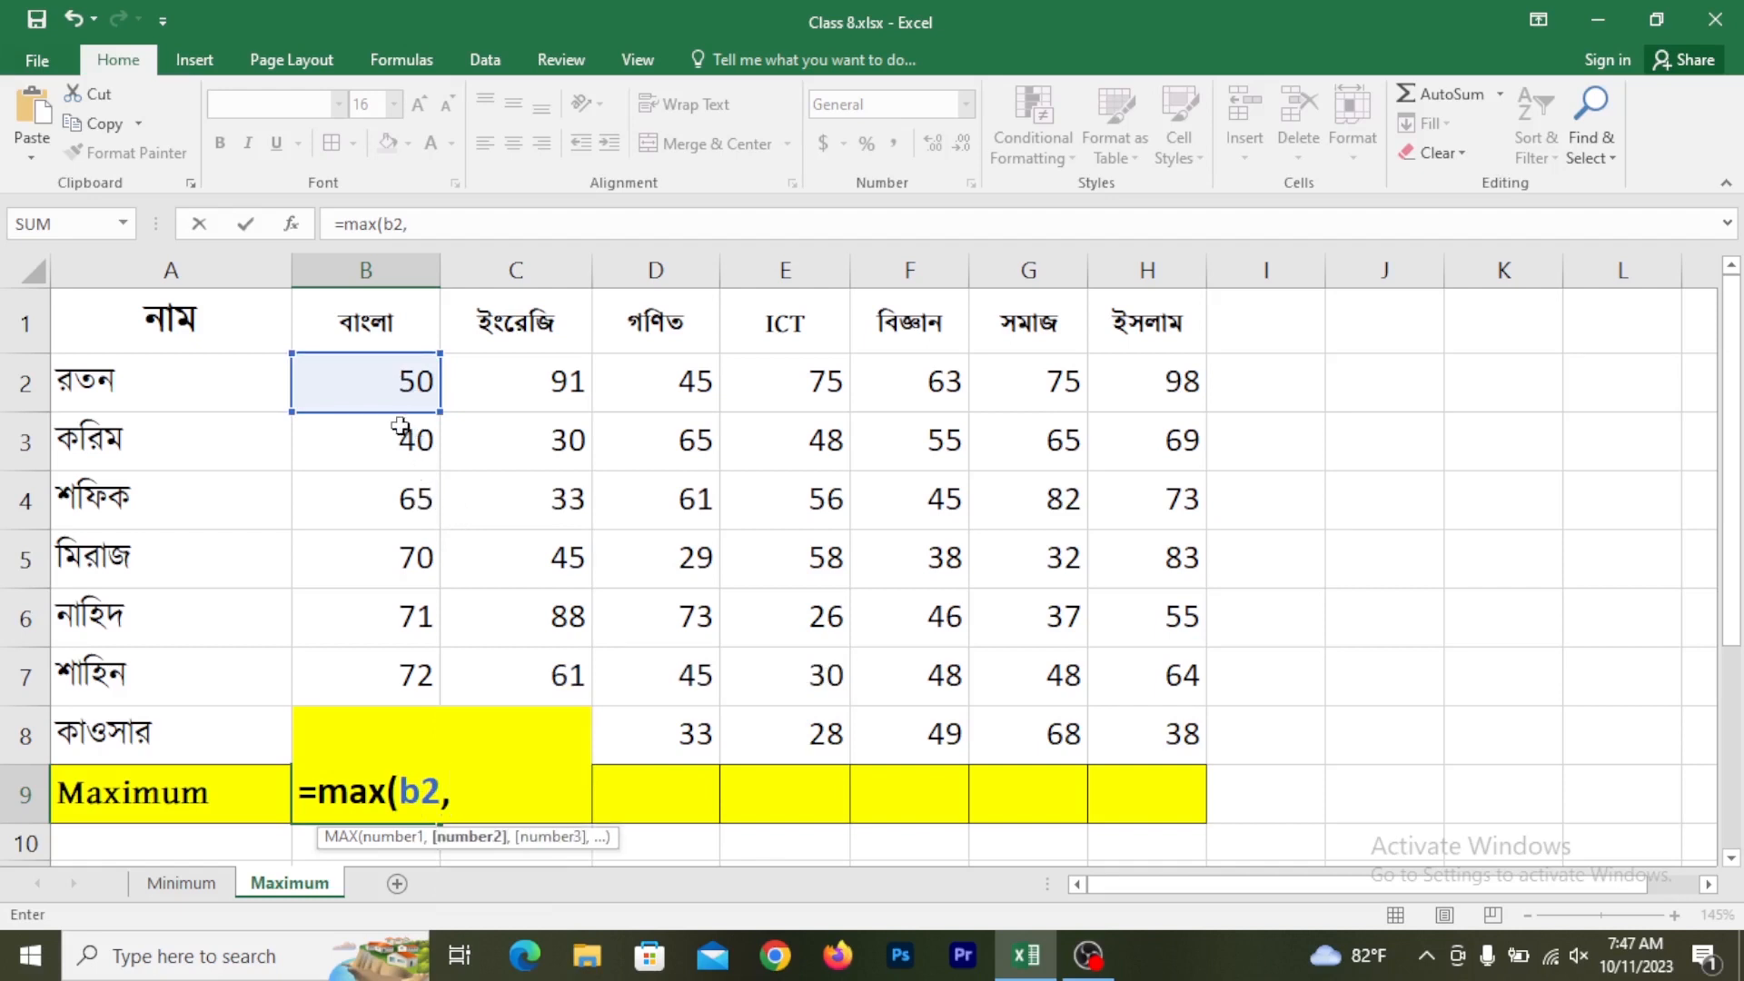
text(b)
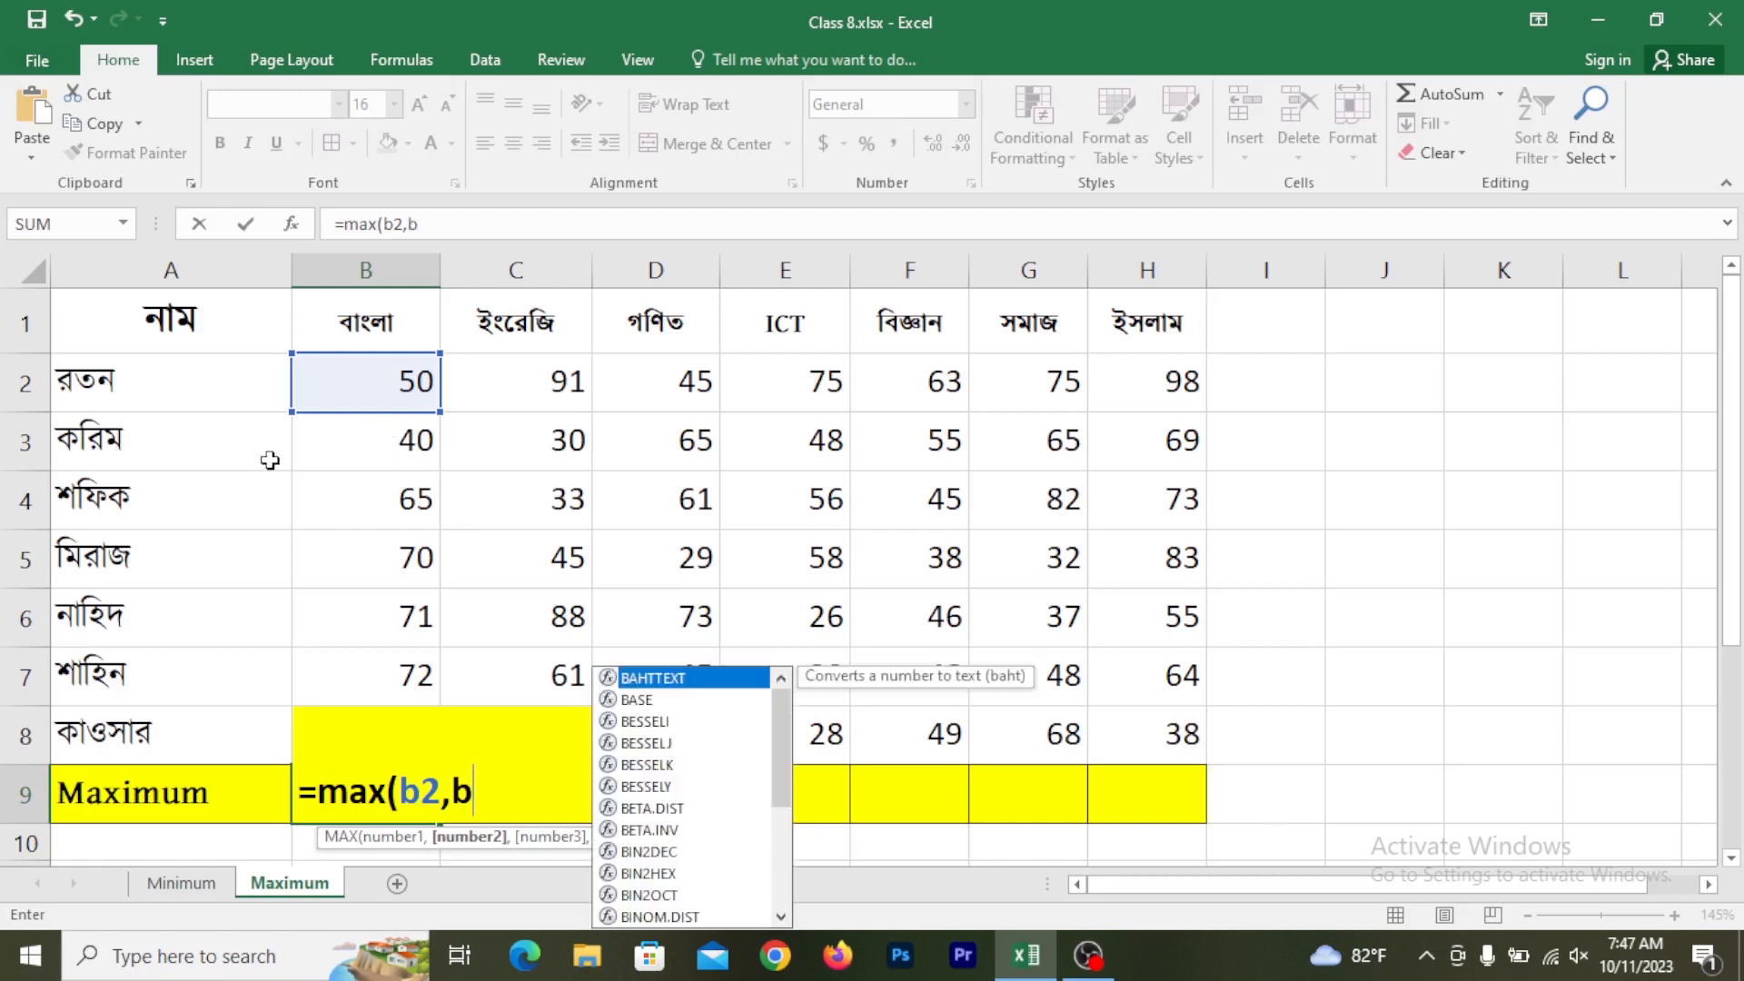
text(3)
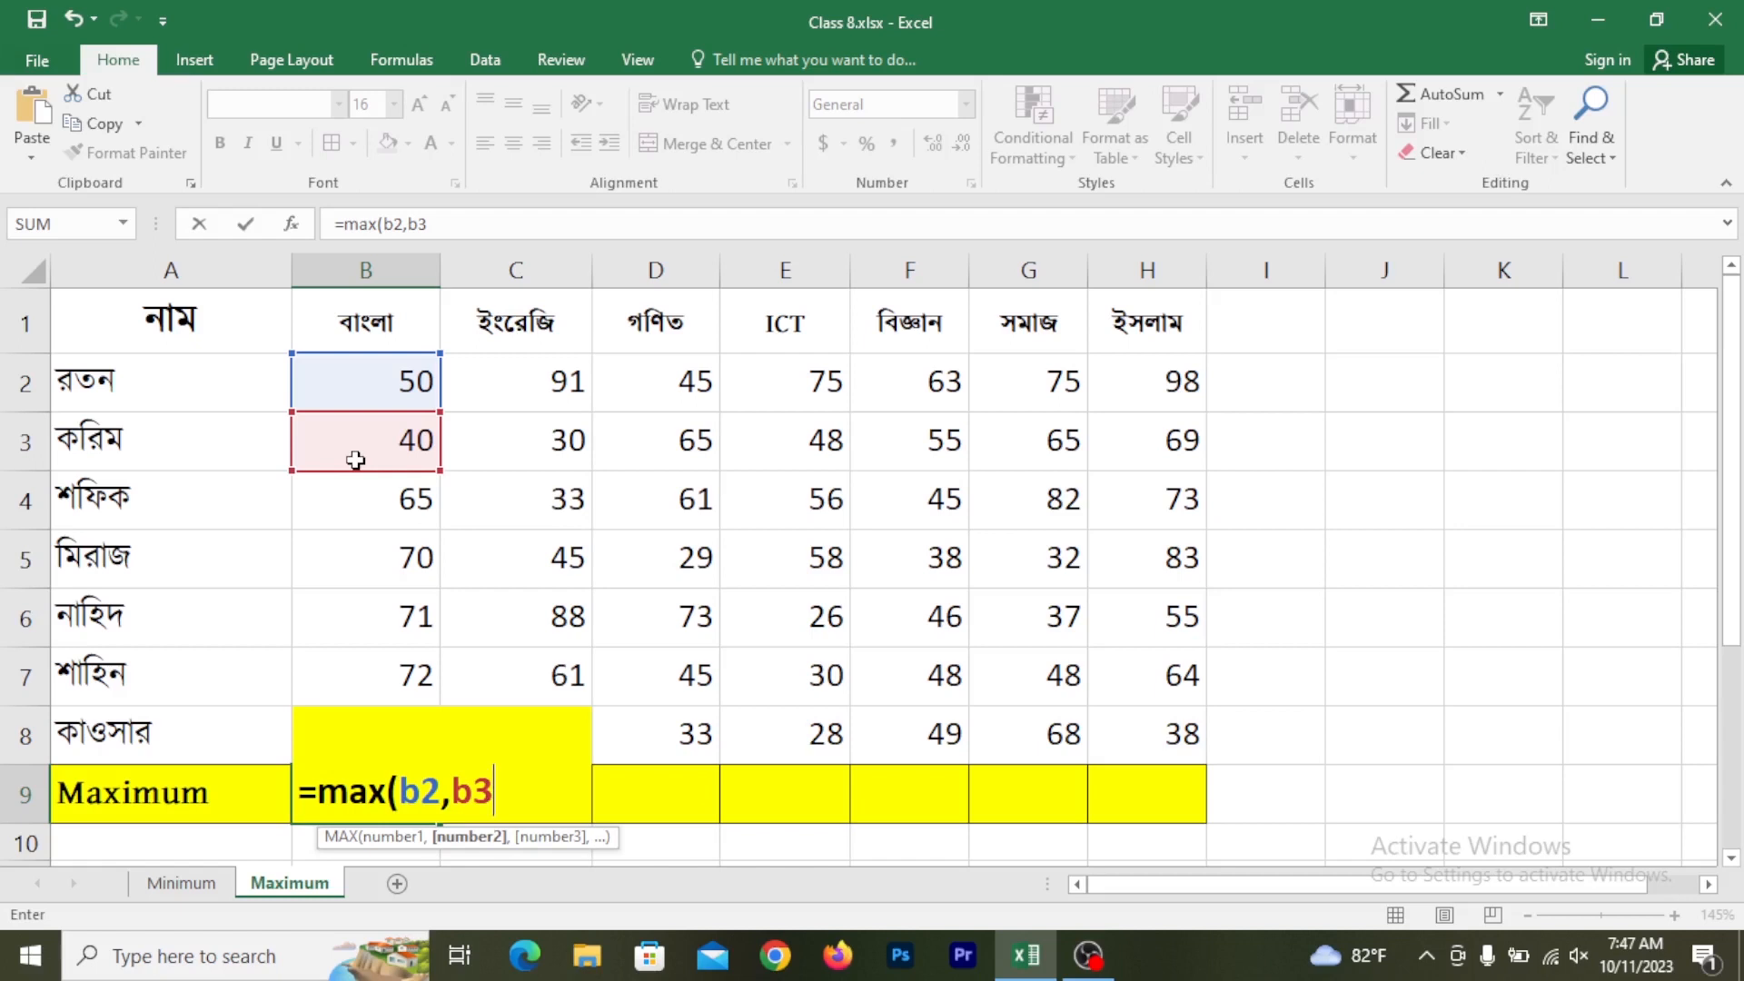
text(,b)
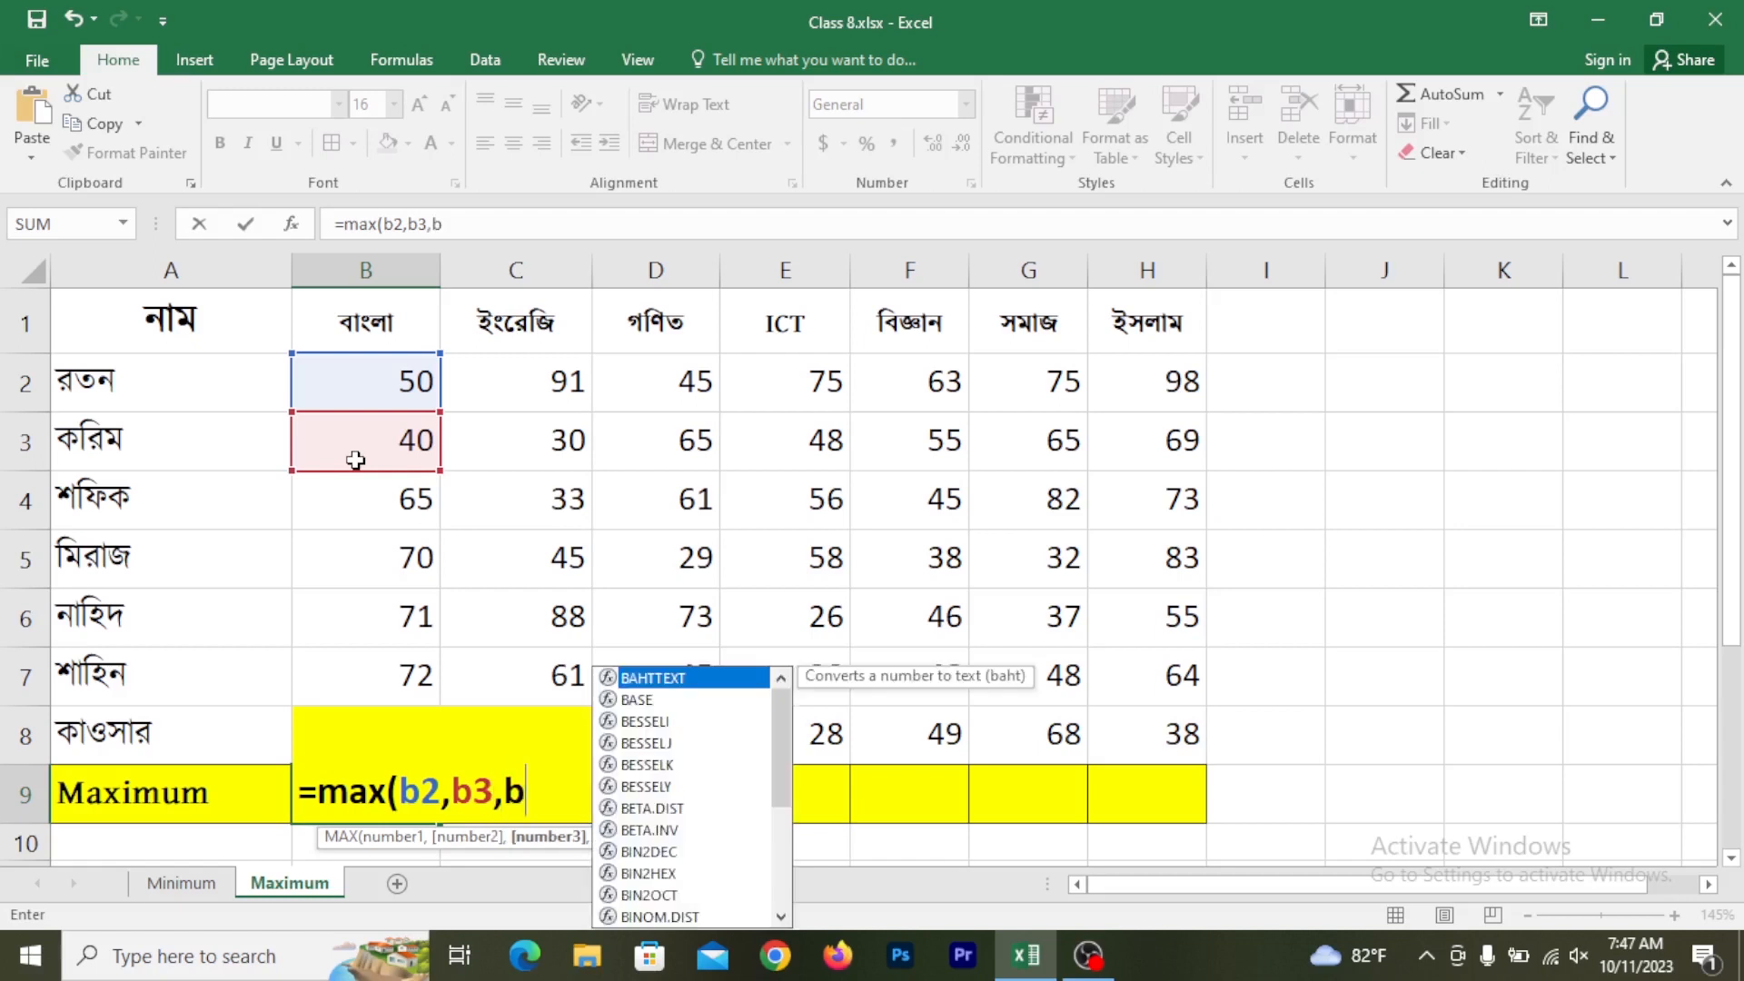
text(4)
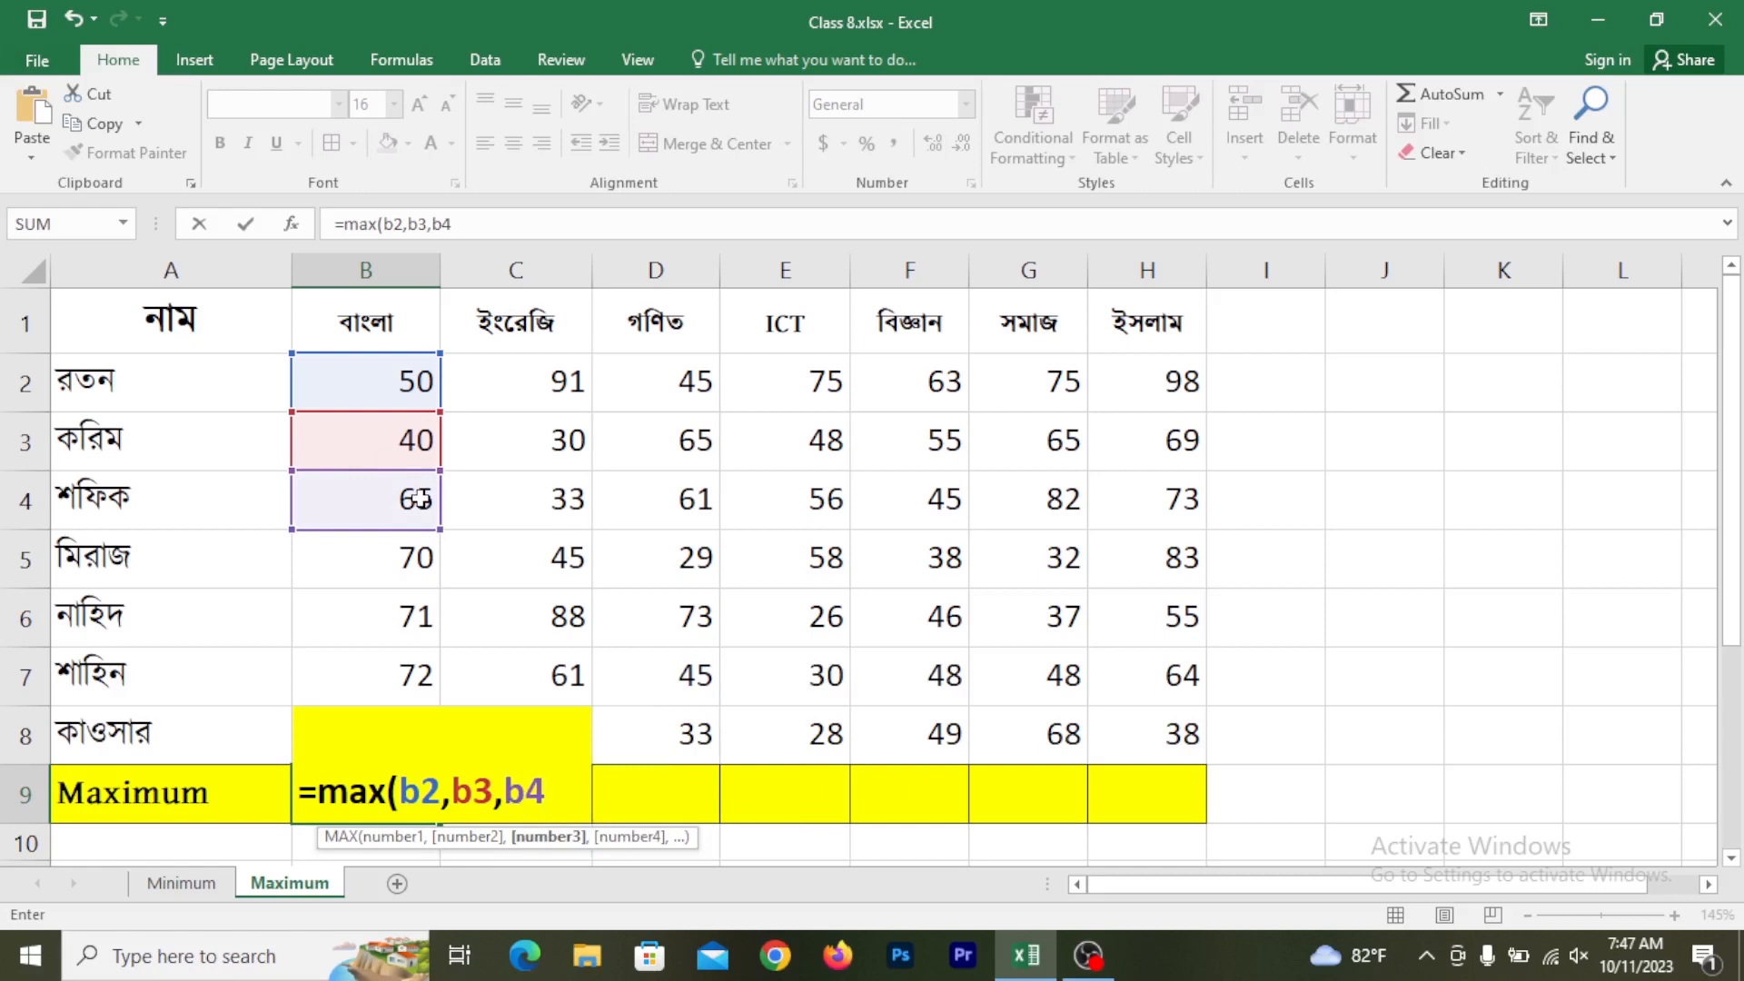
text(,)
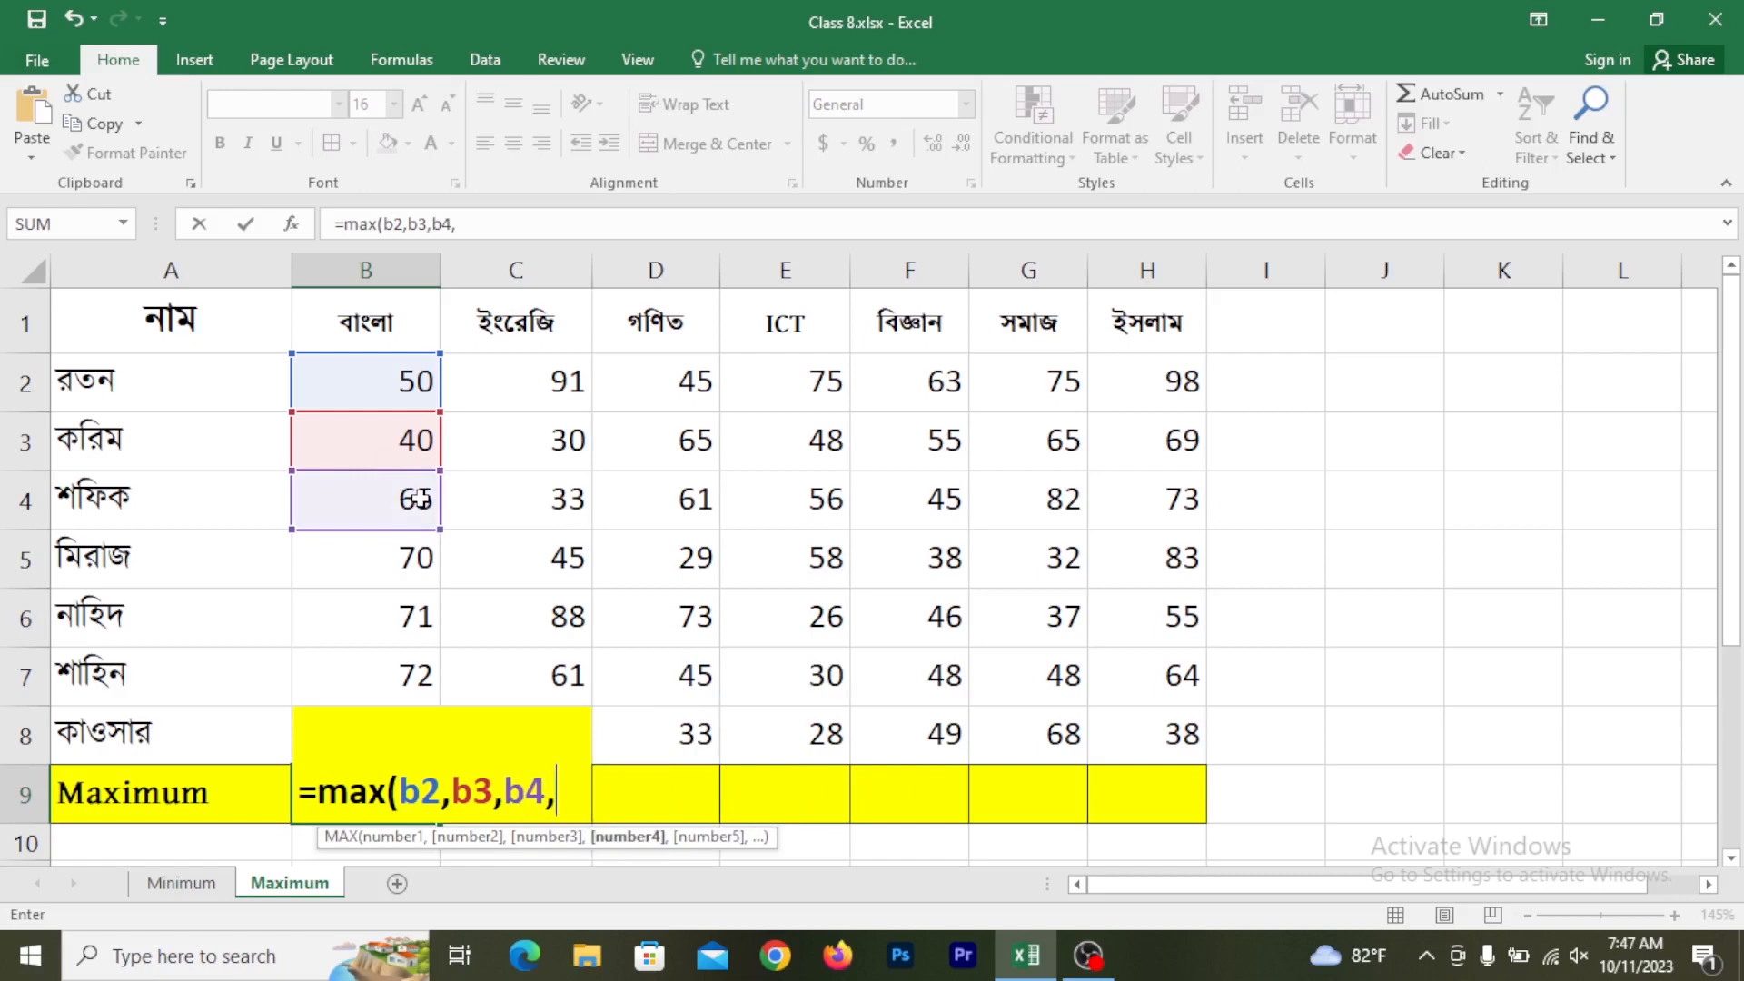
text(b5)
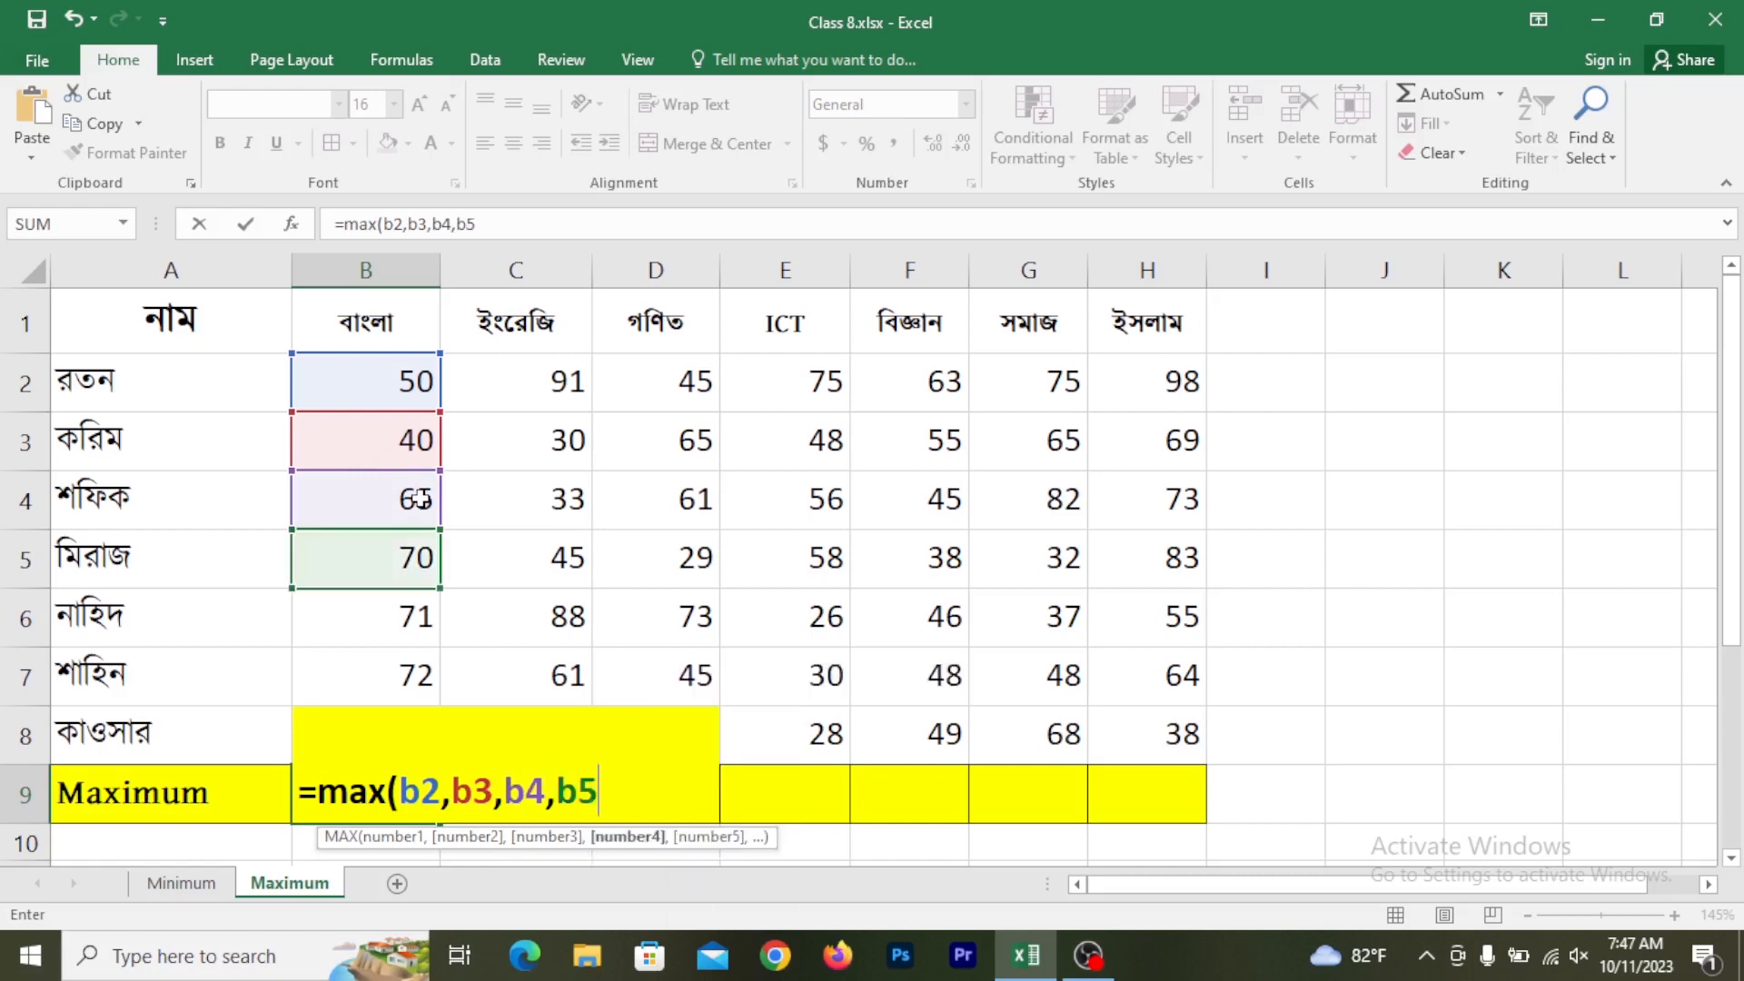
text(,b6)
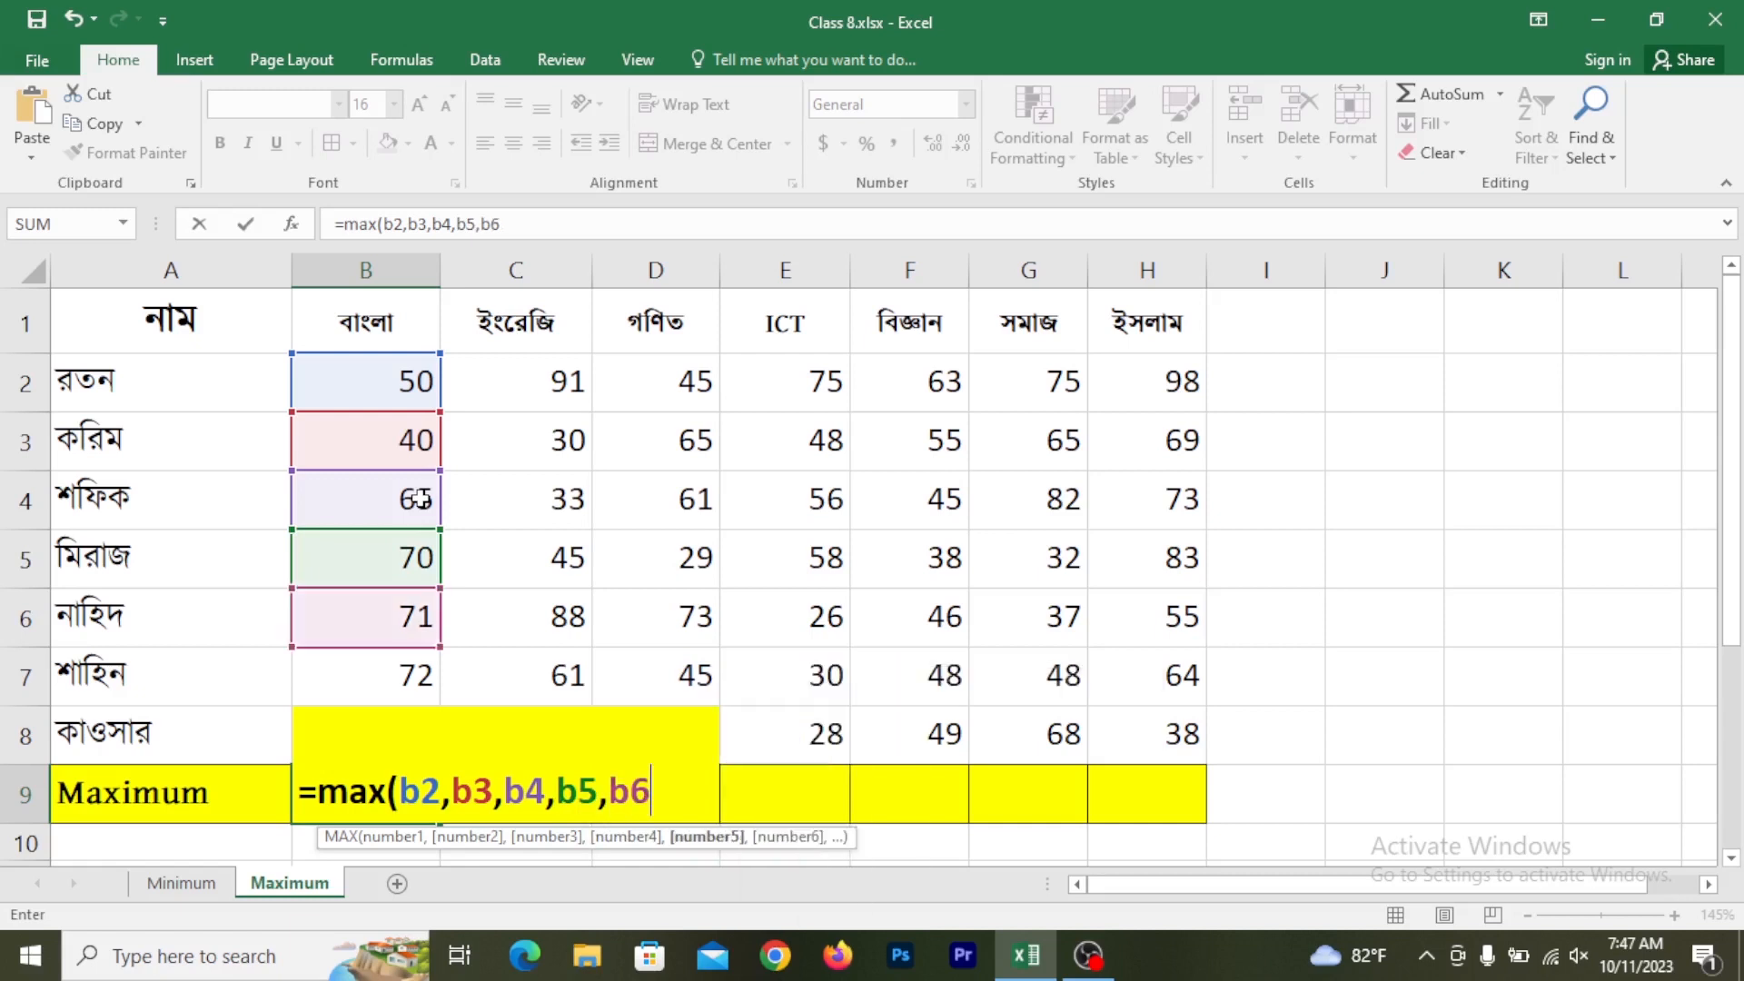
text(,)
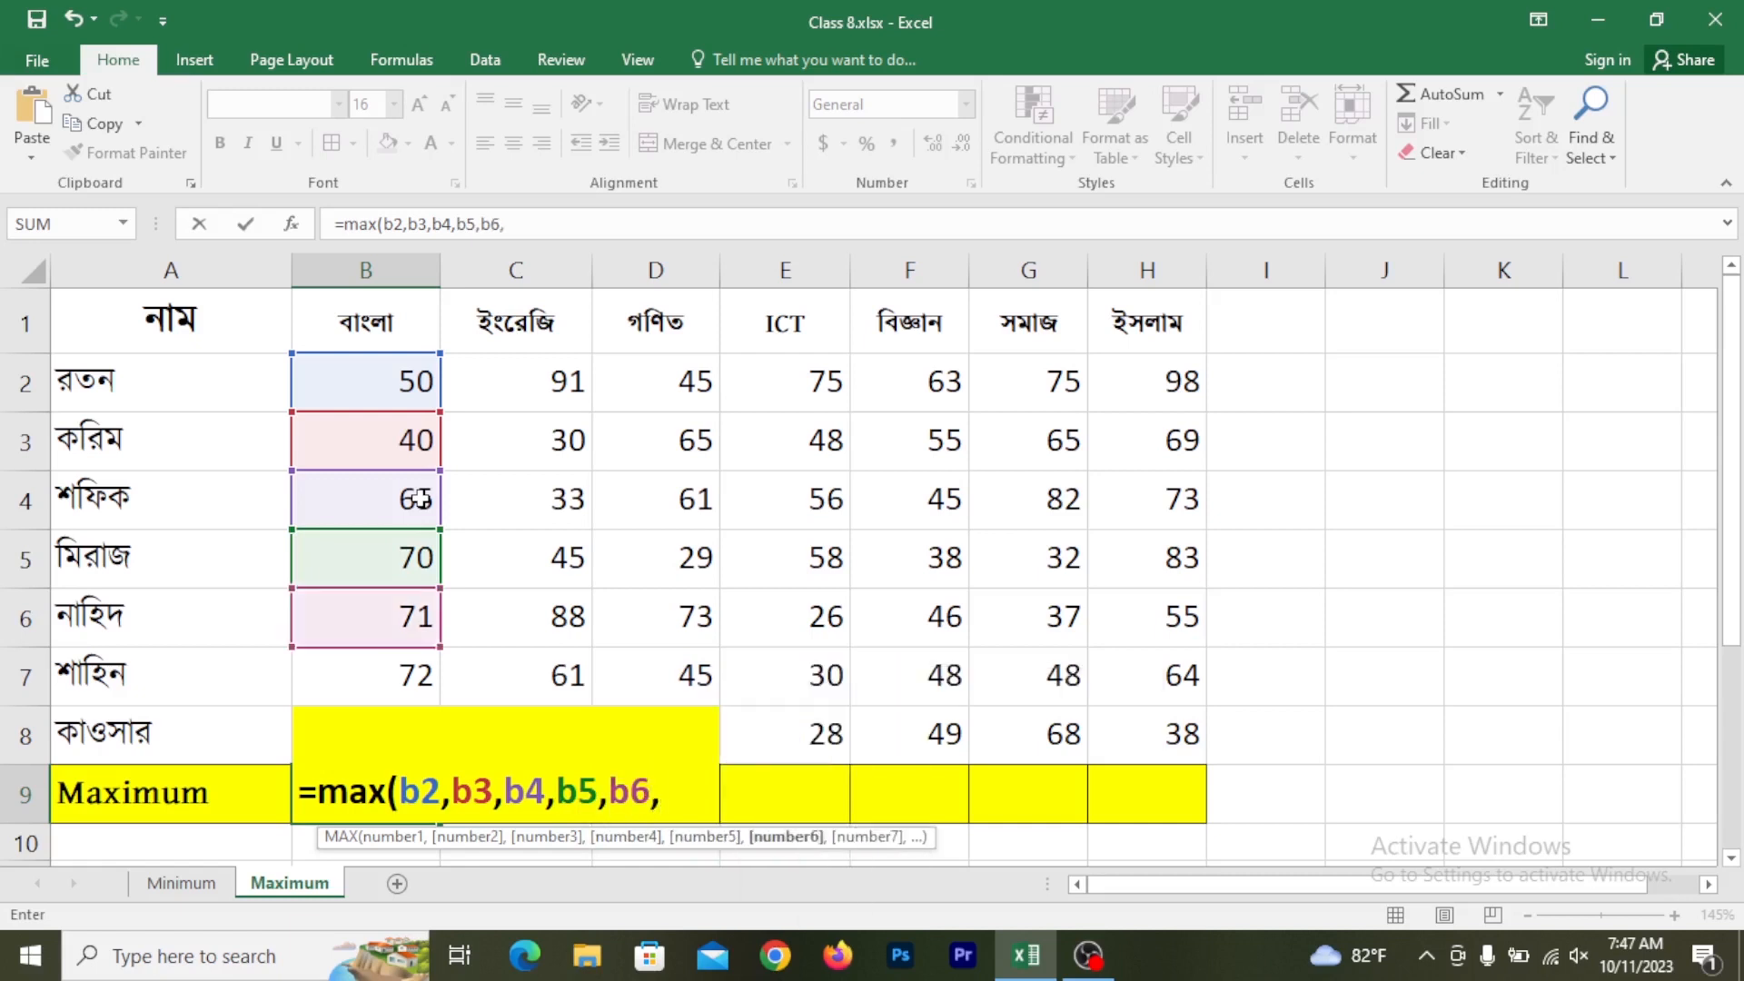
text(b7)
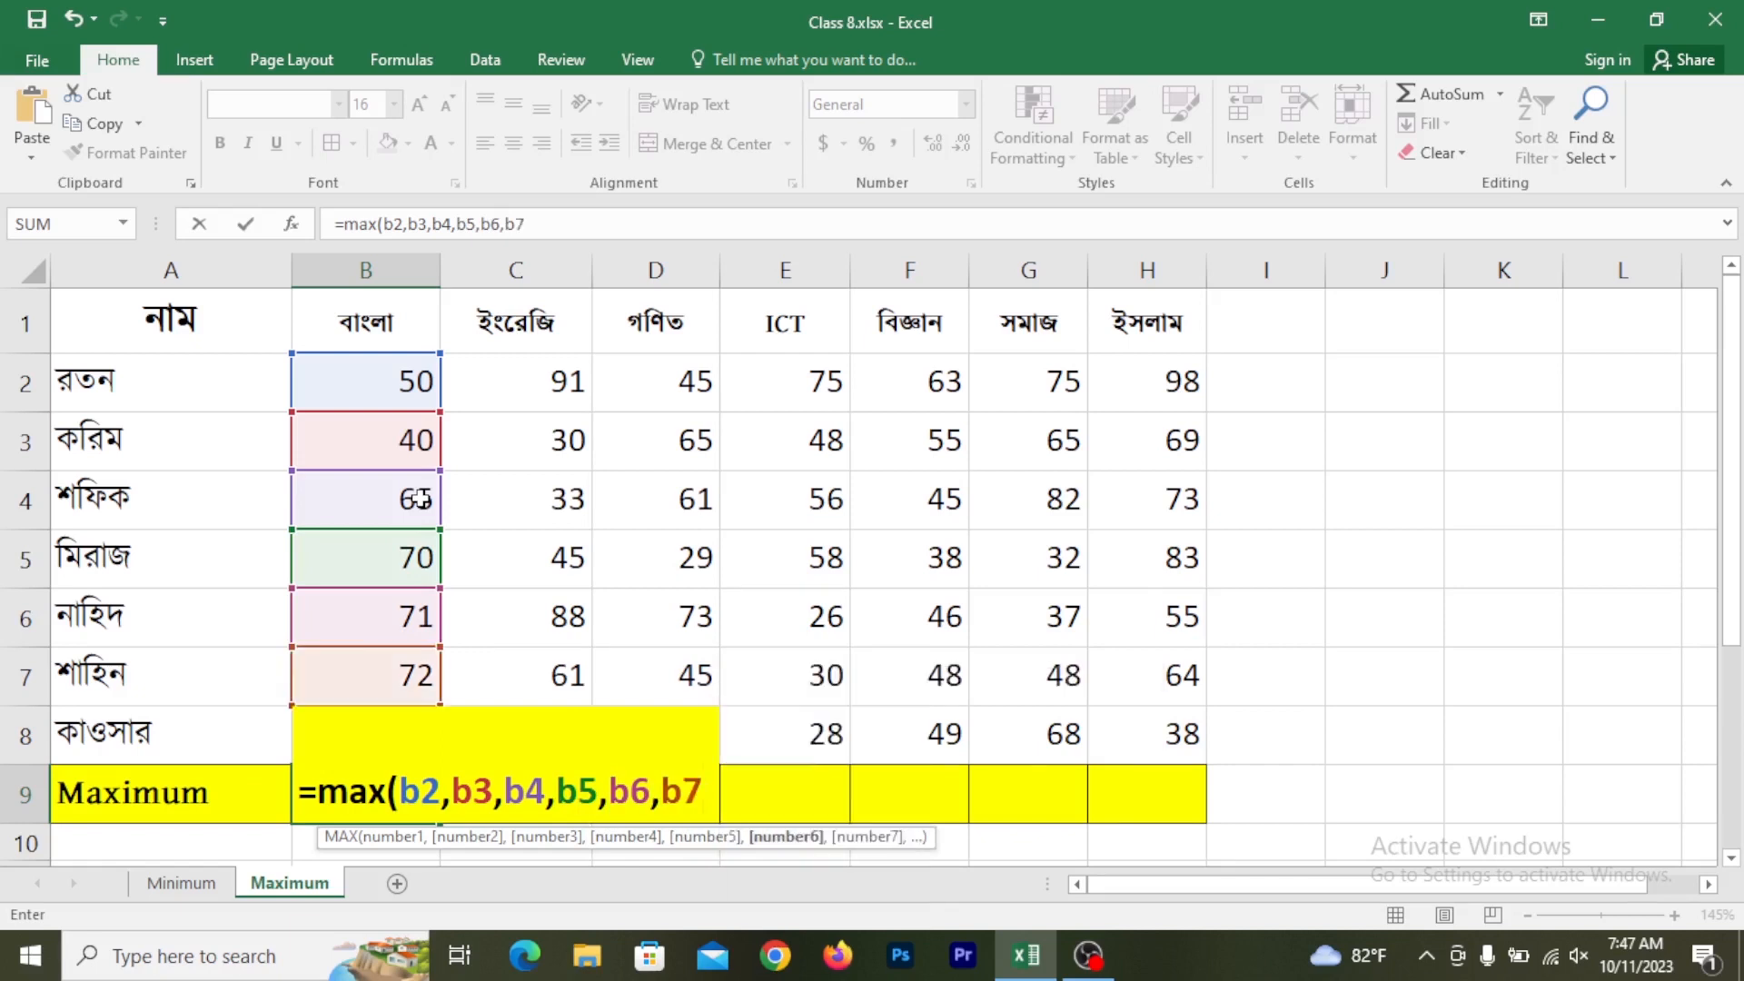
text(,b)
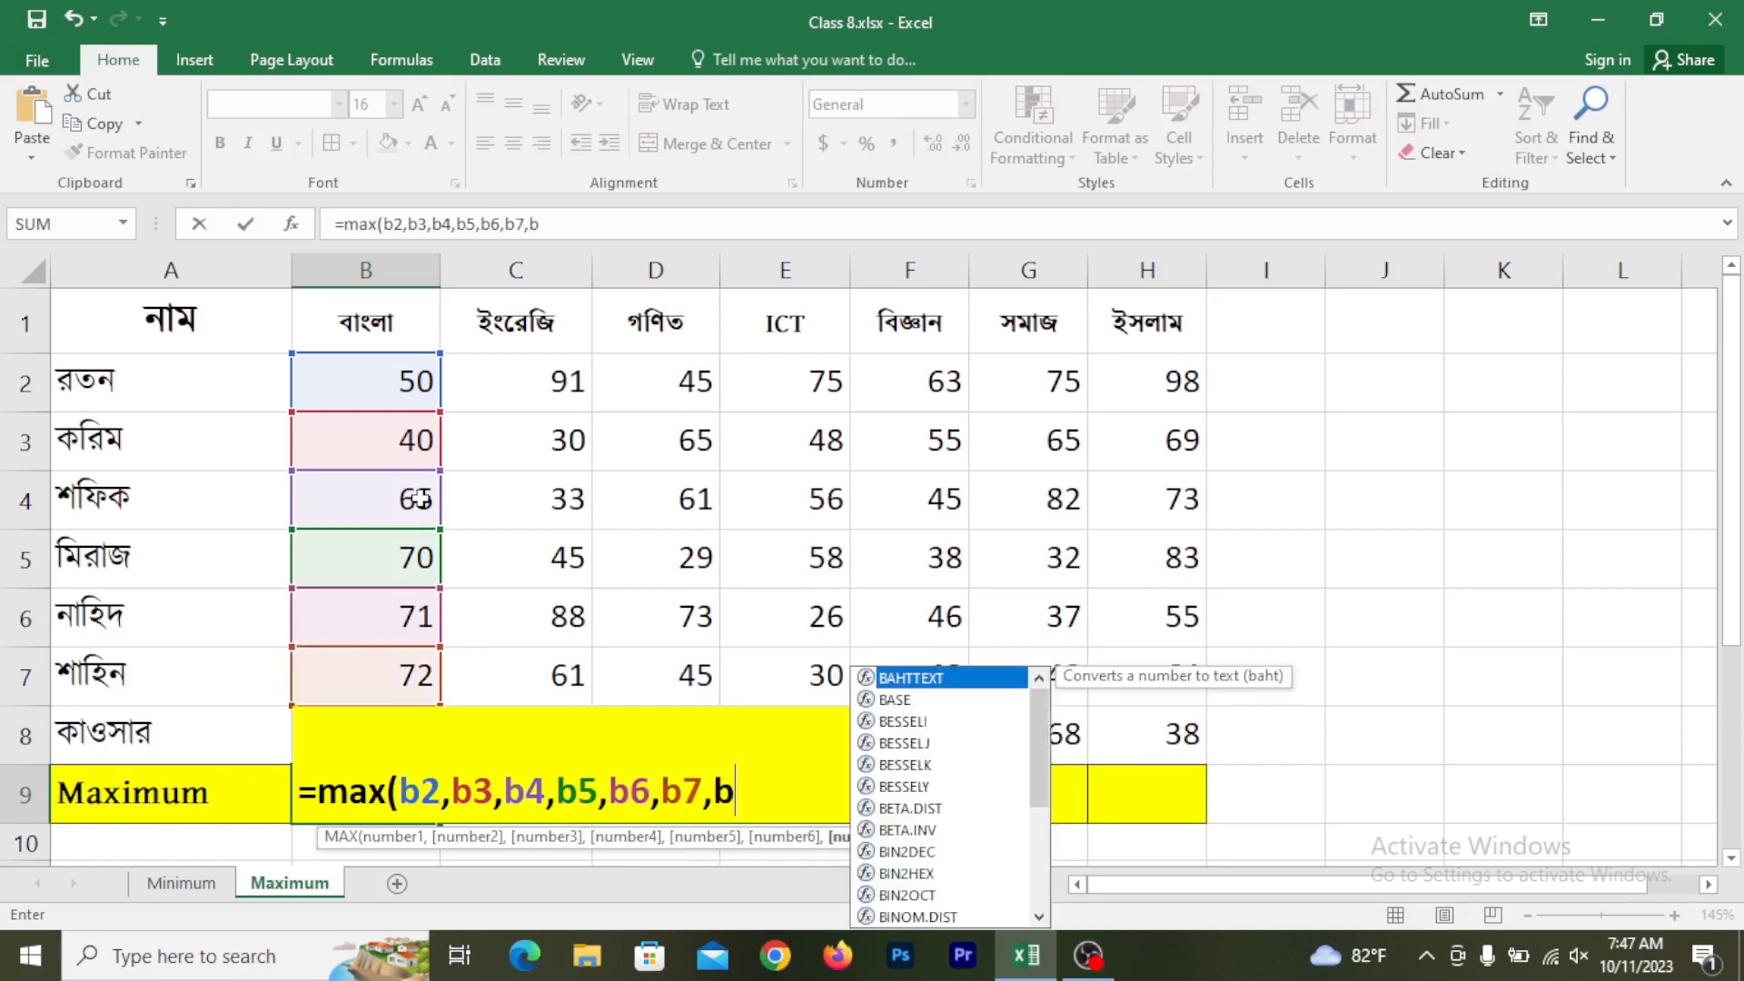
text(8)
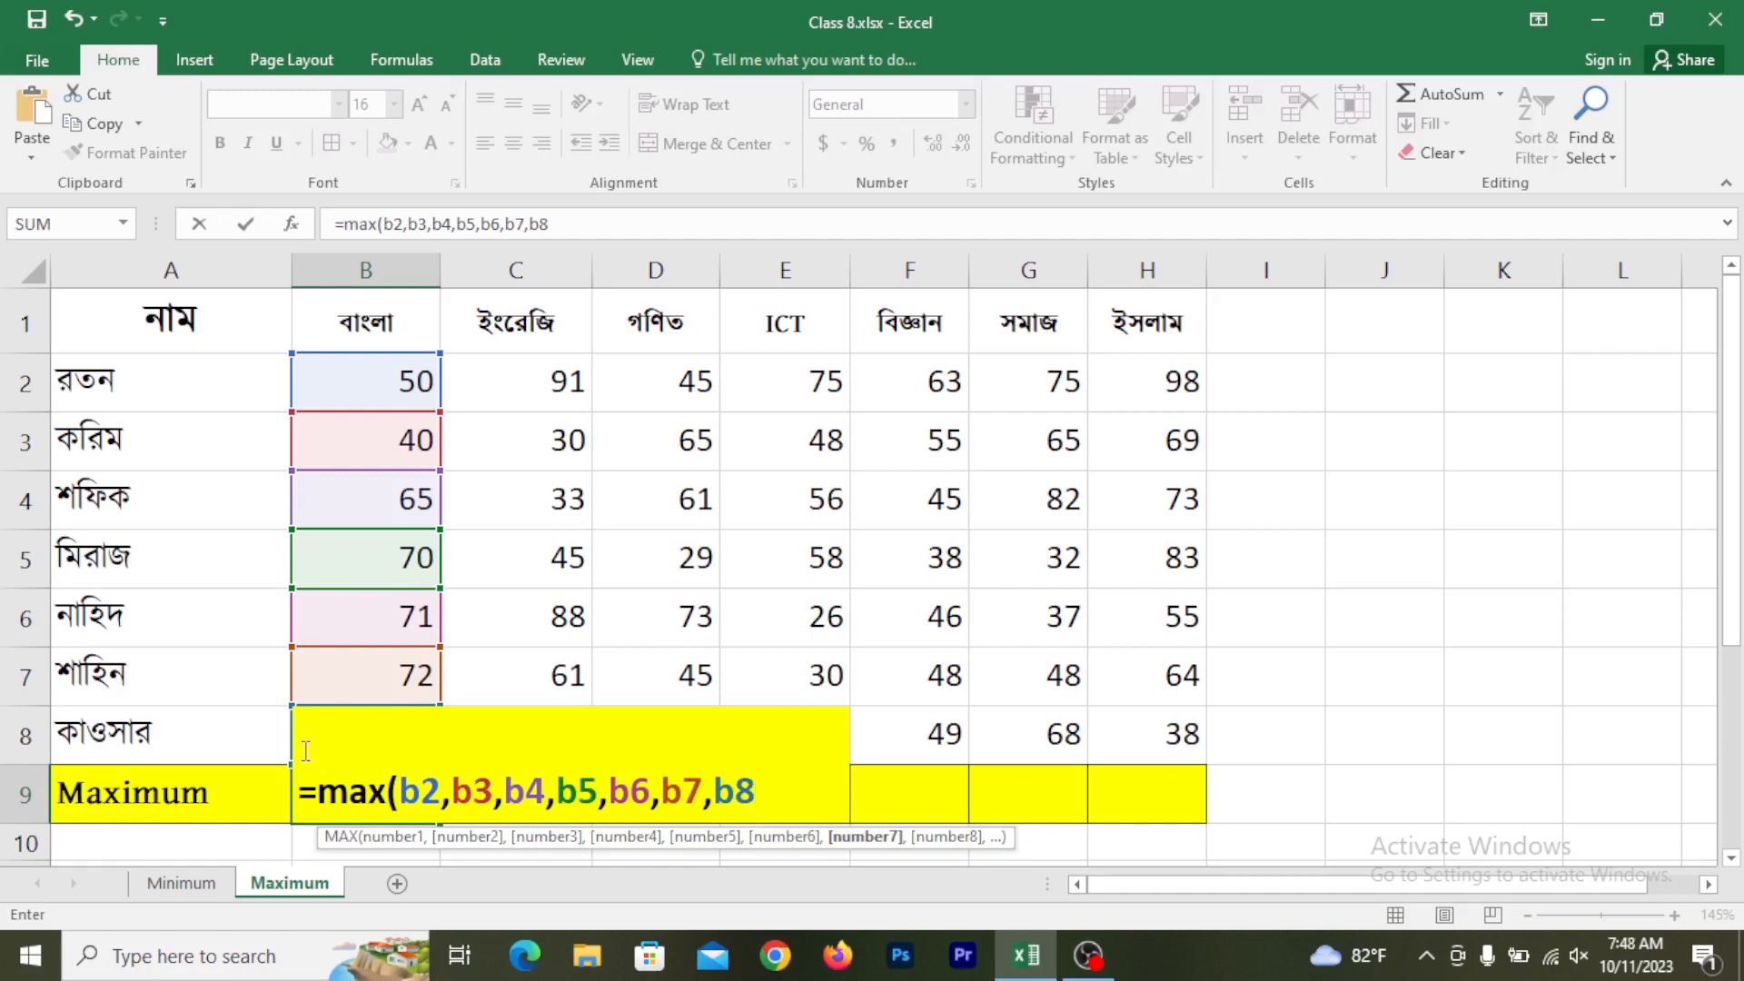
text())
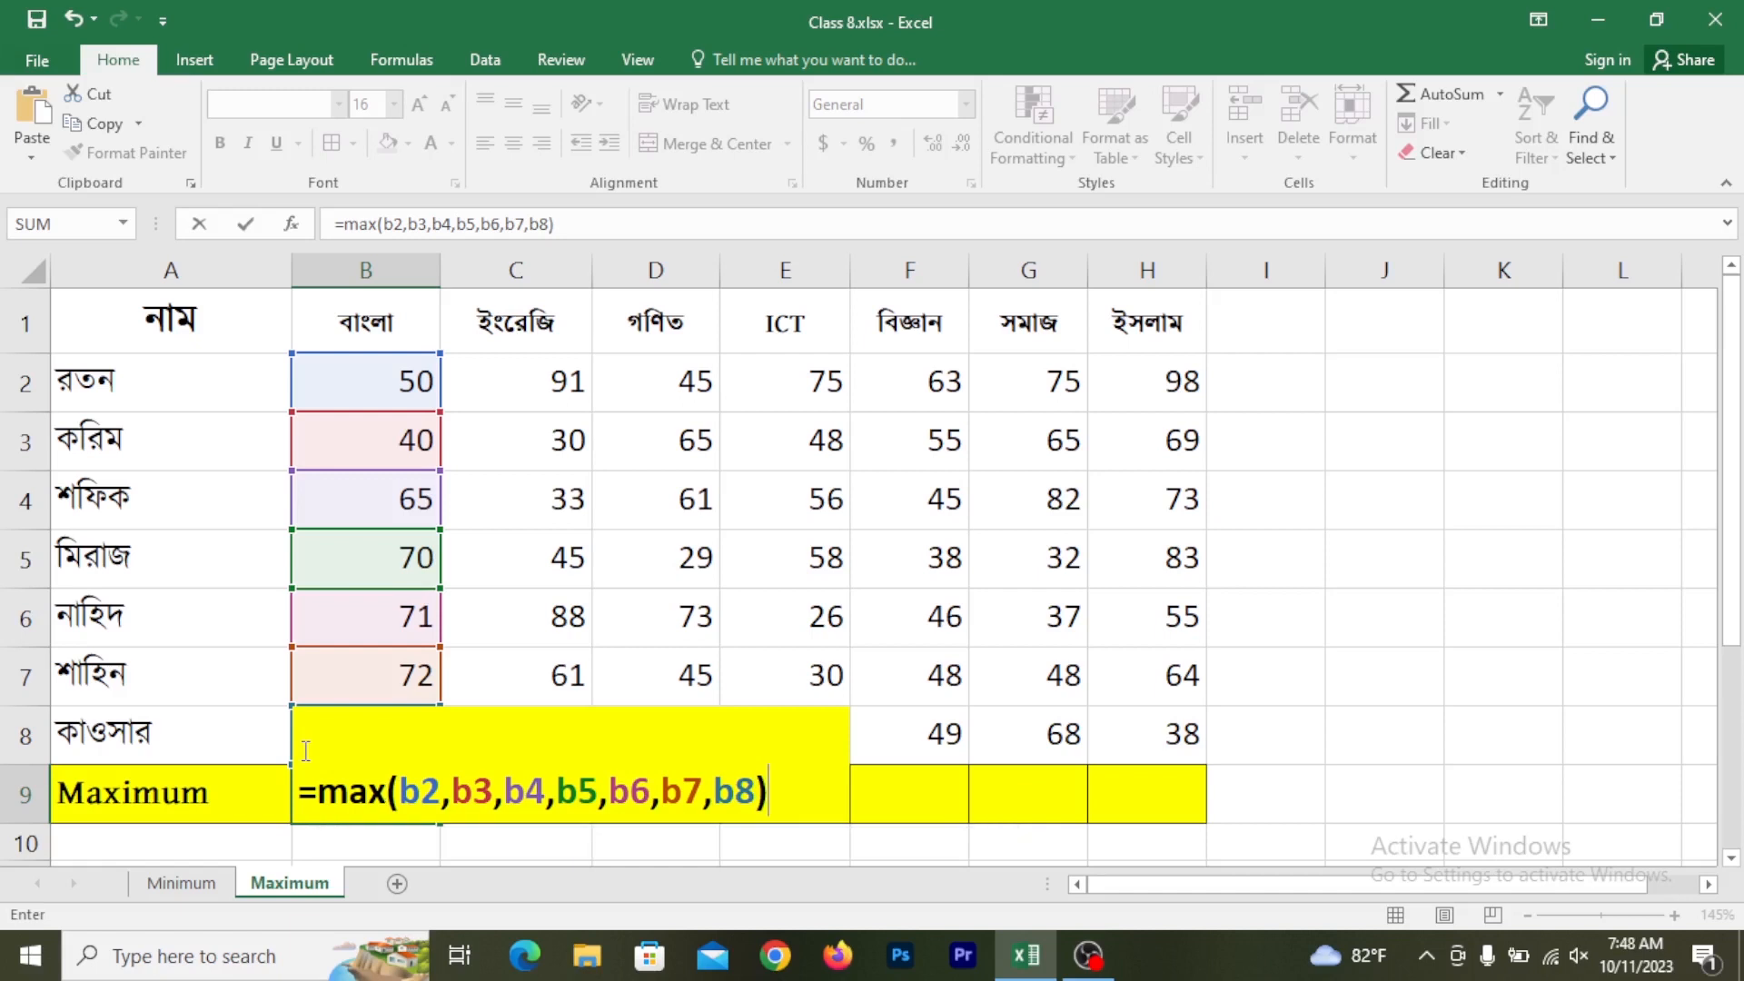
key(Return)
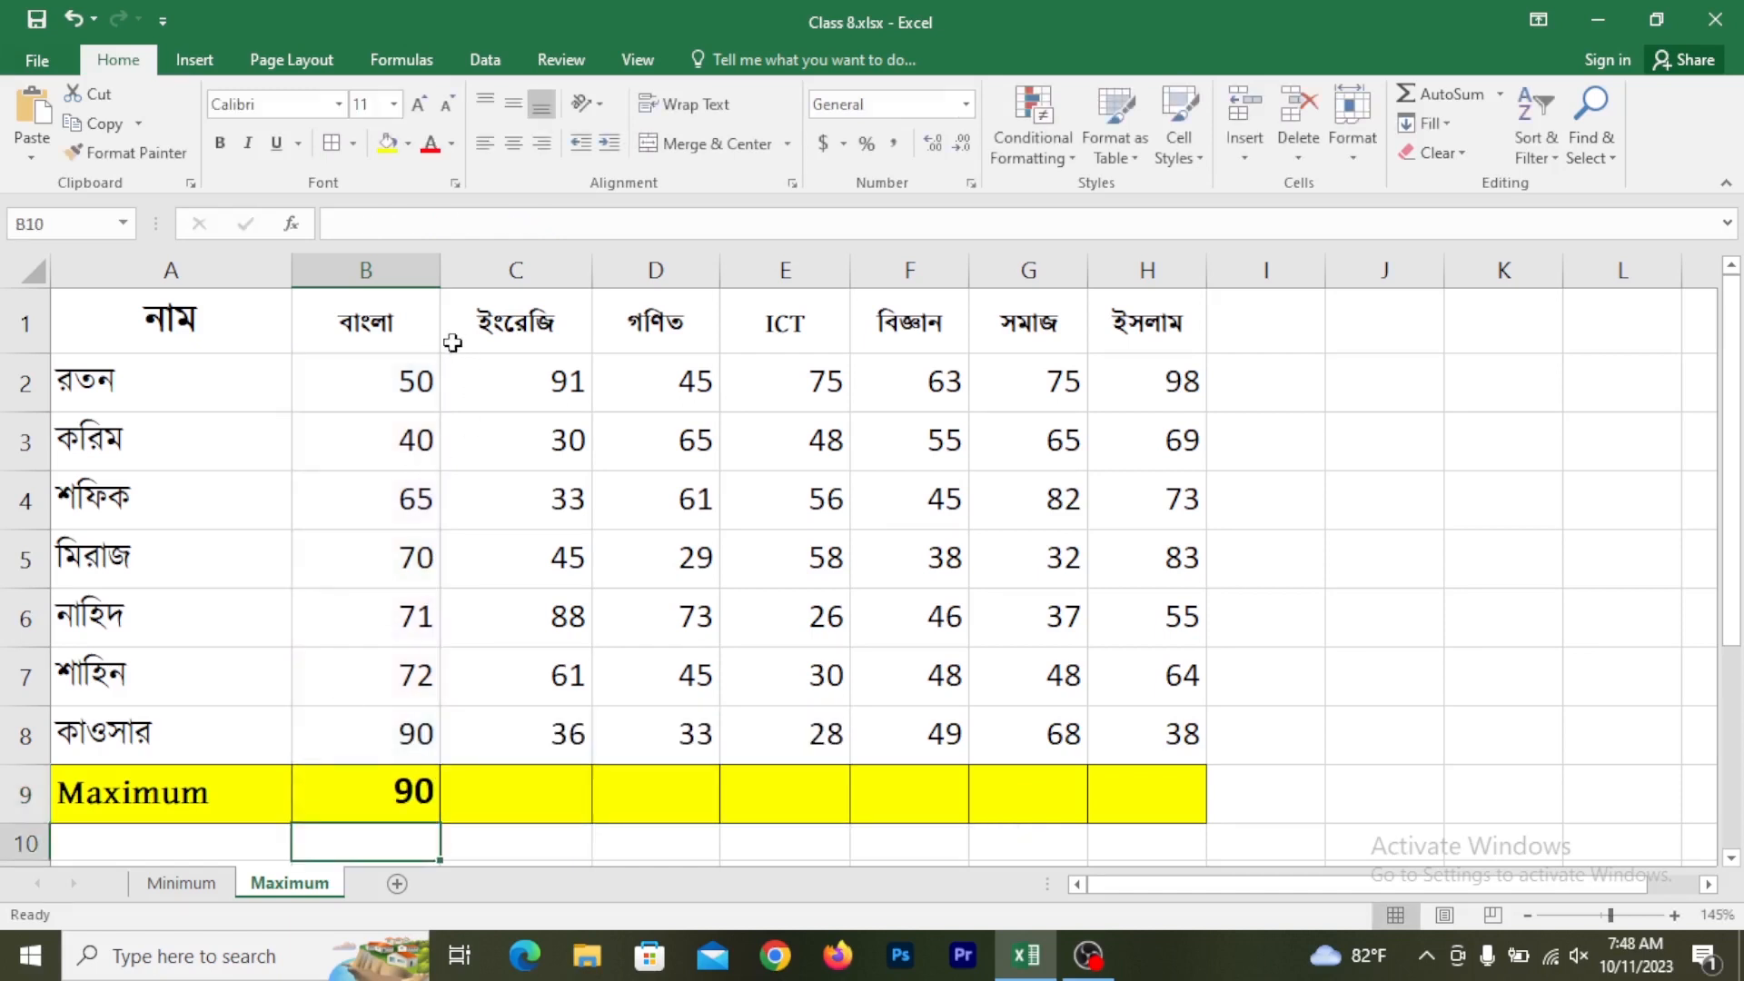
Check the formula result in B9 against the বাংলা marks in B2:B8
drag(406, 373, 405, 723)
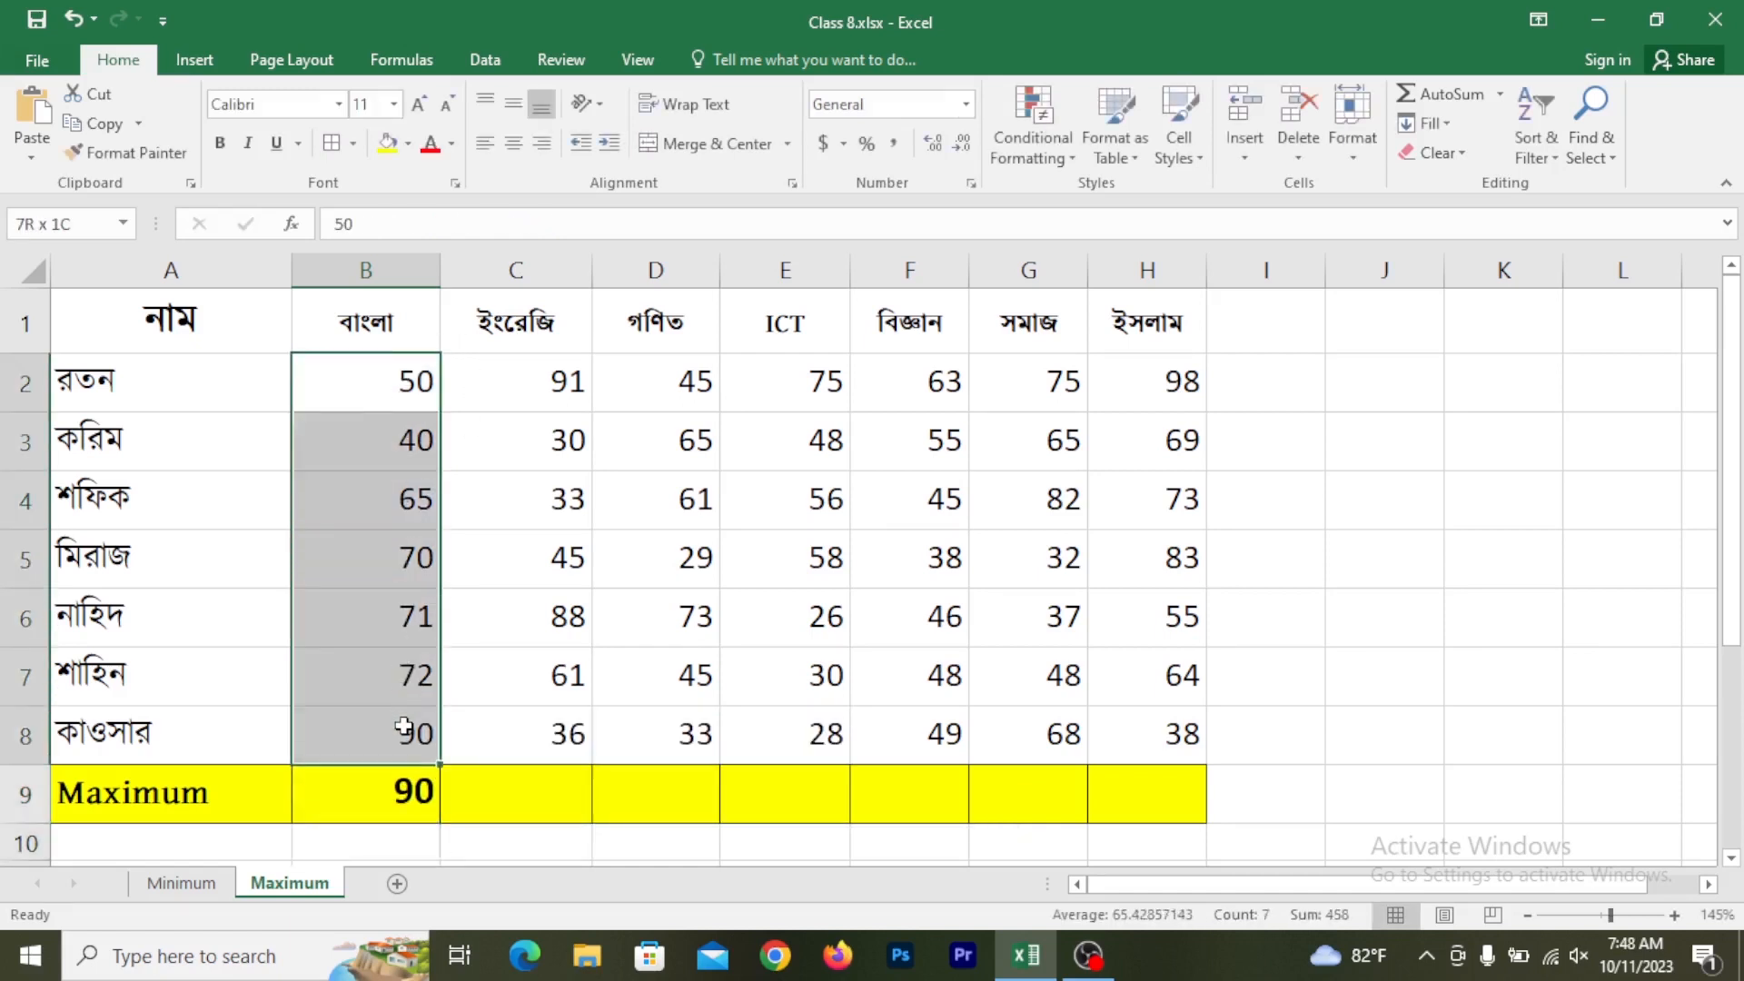
click(379, 809)
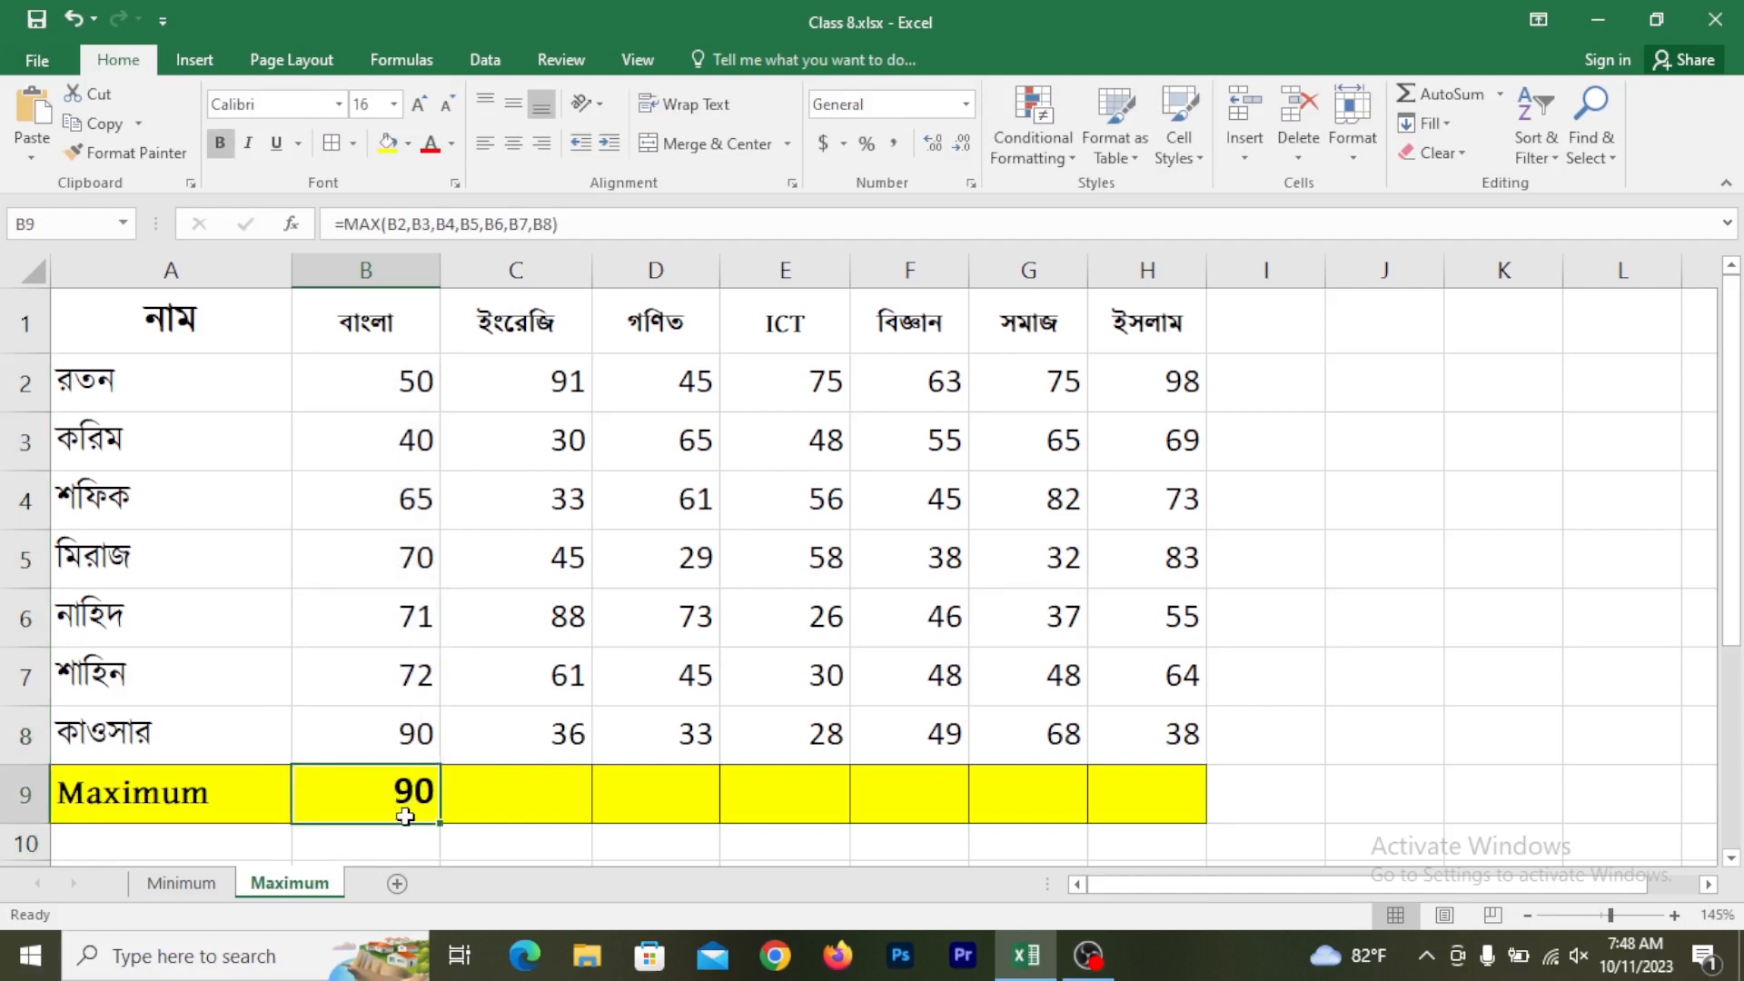
drag(417, 381, 369, 728)
click(408, 378)
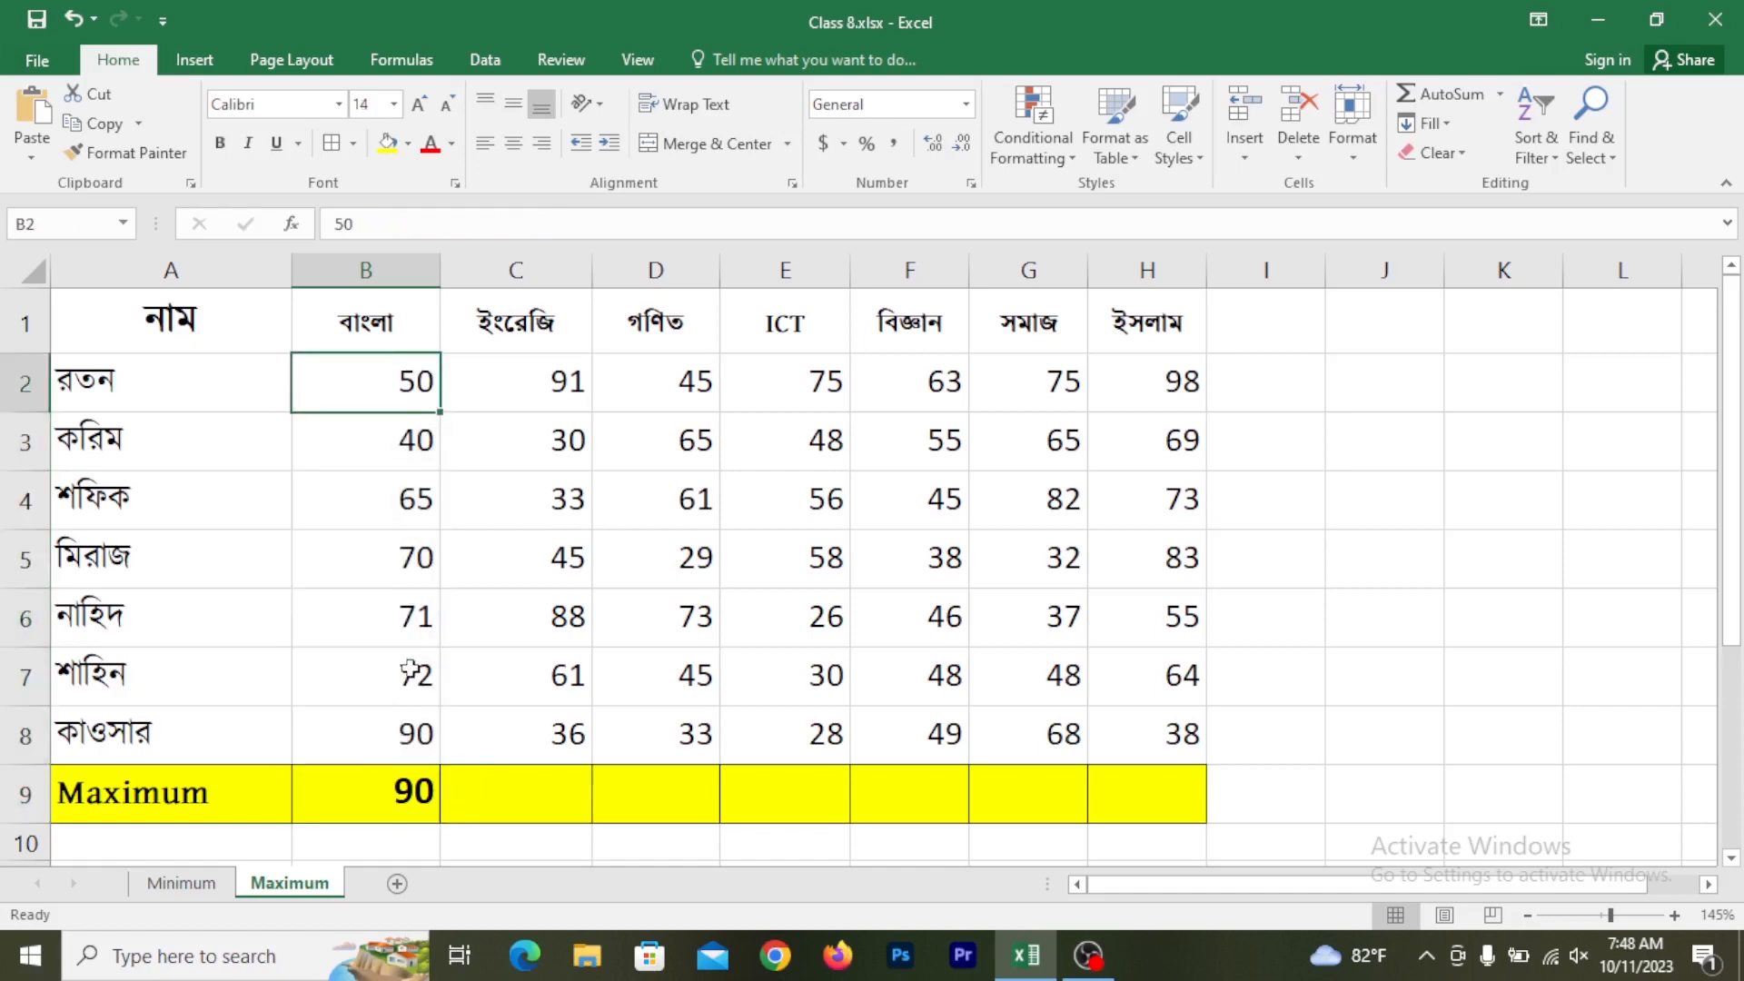
click(401, 724)
click(391, 817)
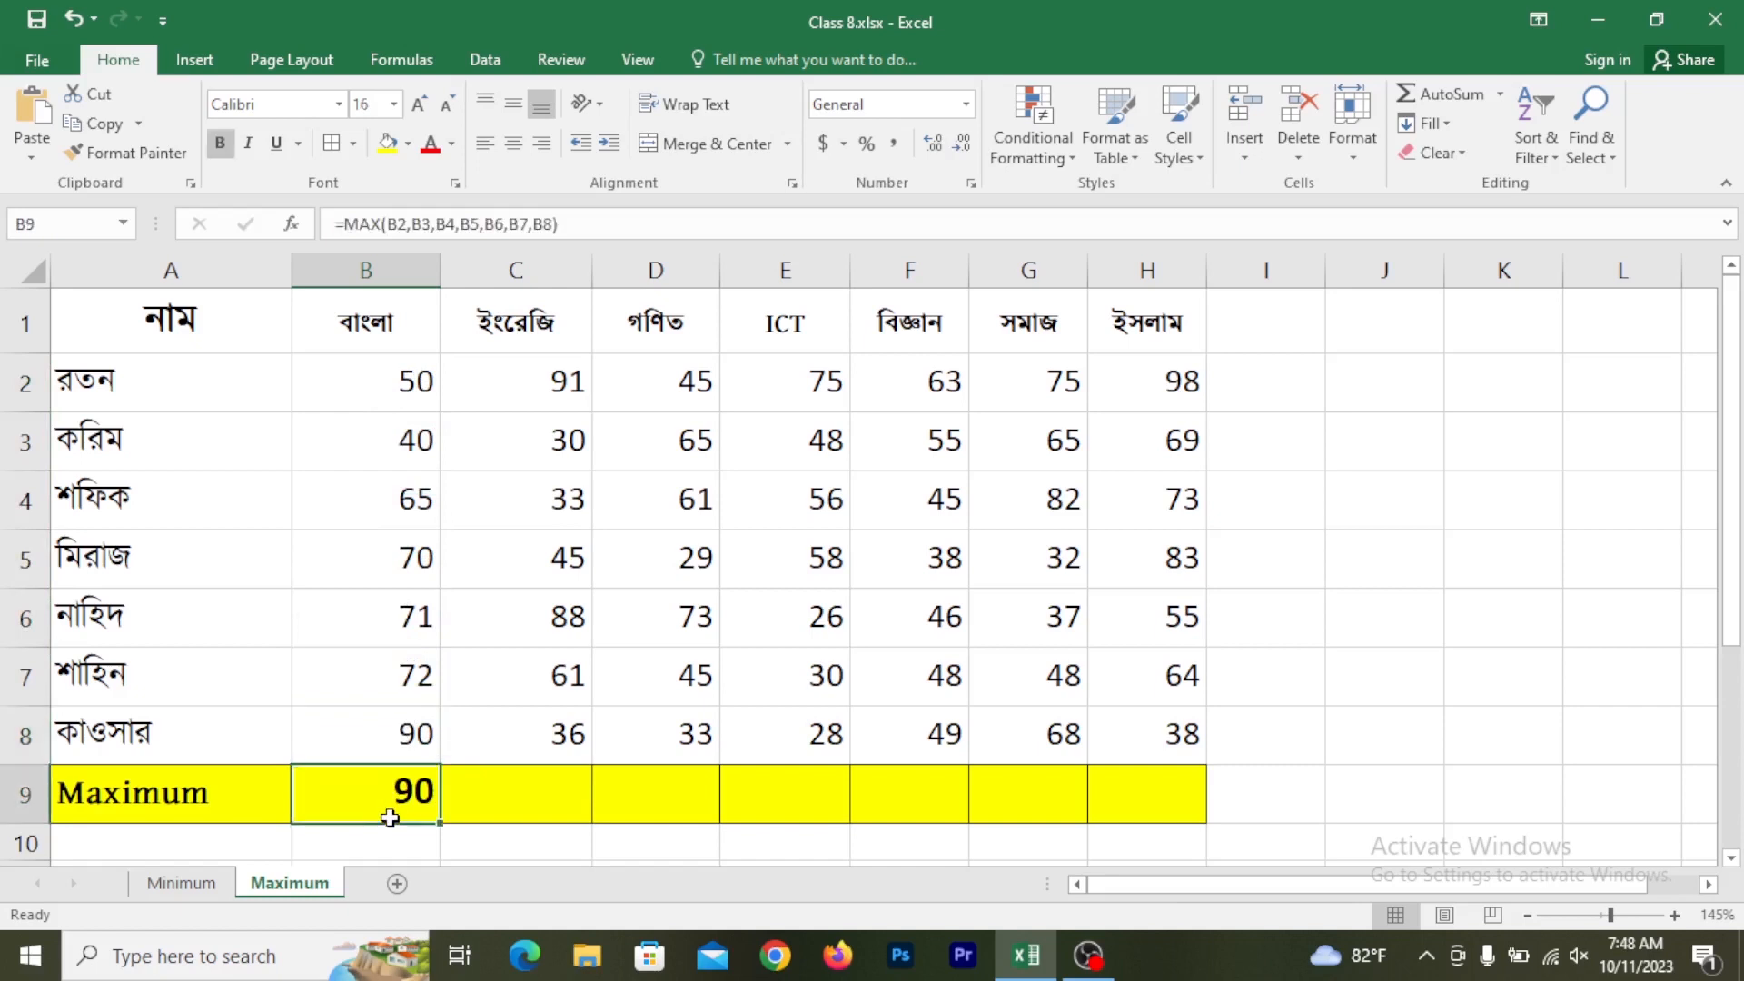
Copy the B9 MAX formula across the Maximum row to H9 and inspect the copied formulas
drag(440, 823, 1151, 824)
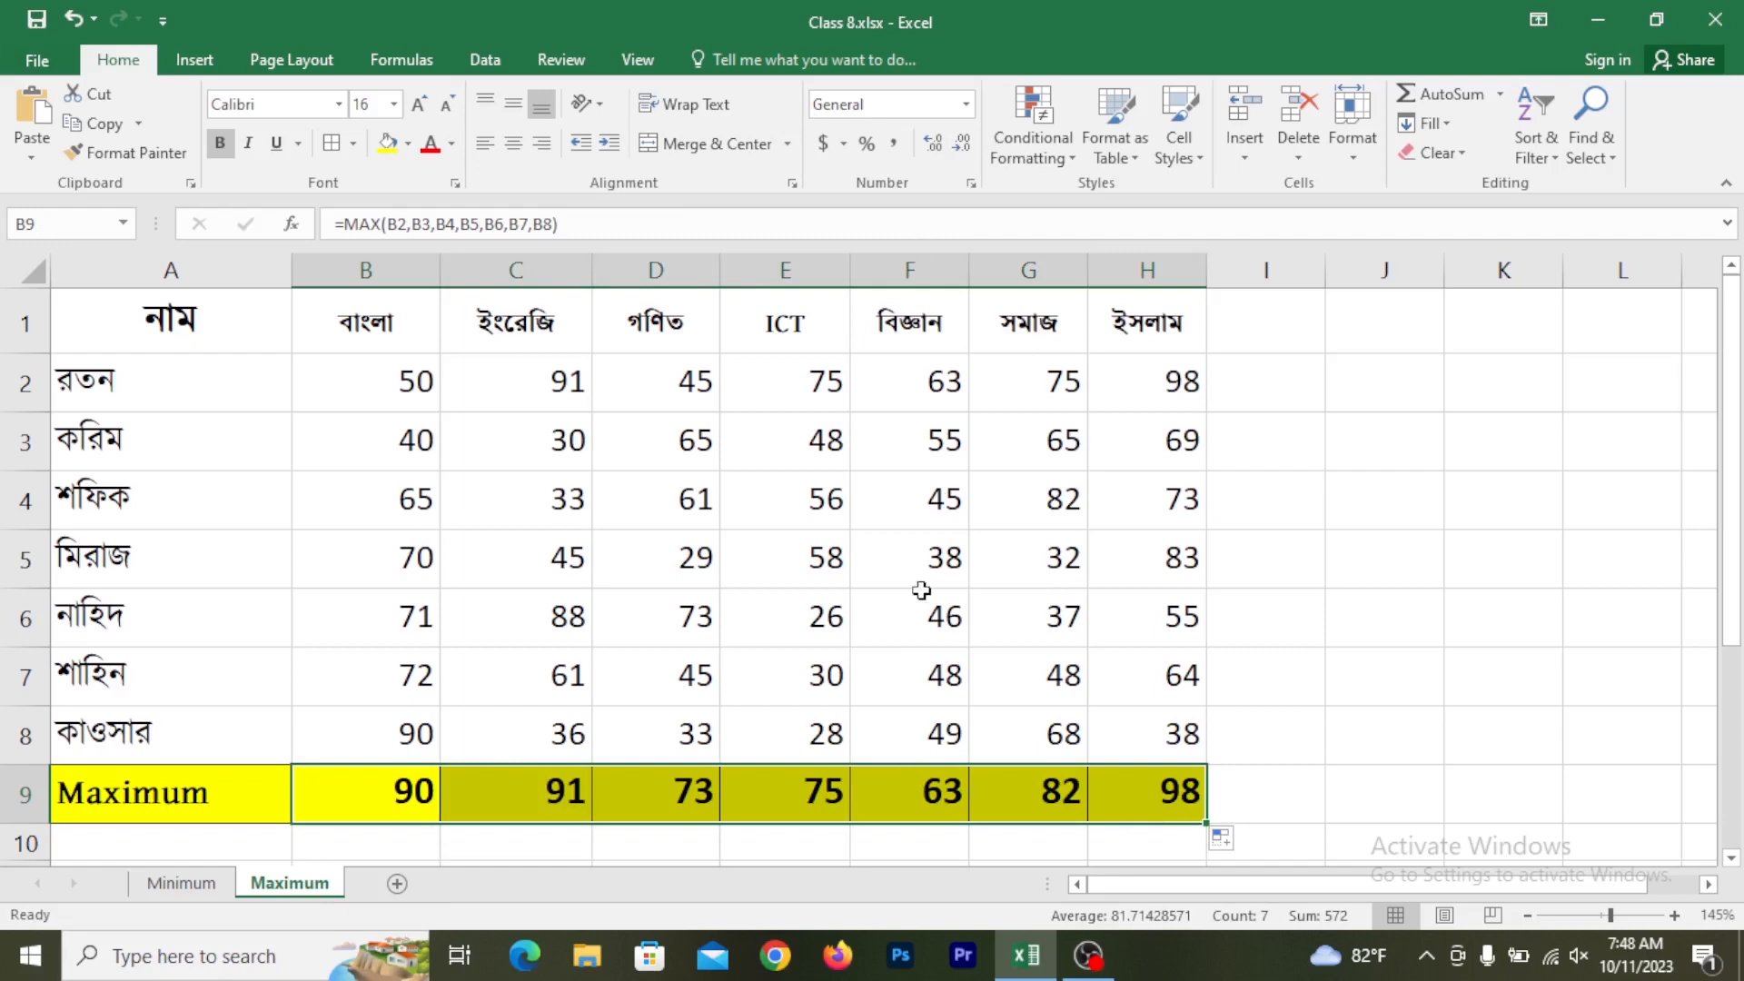
click(525, 793)
click(683, 791)
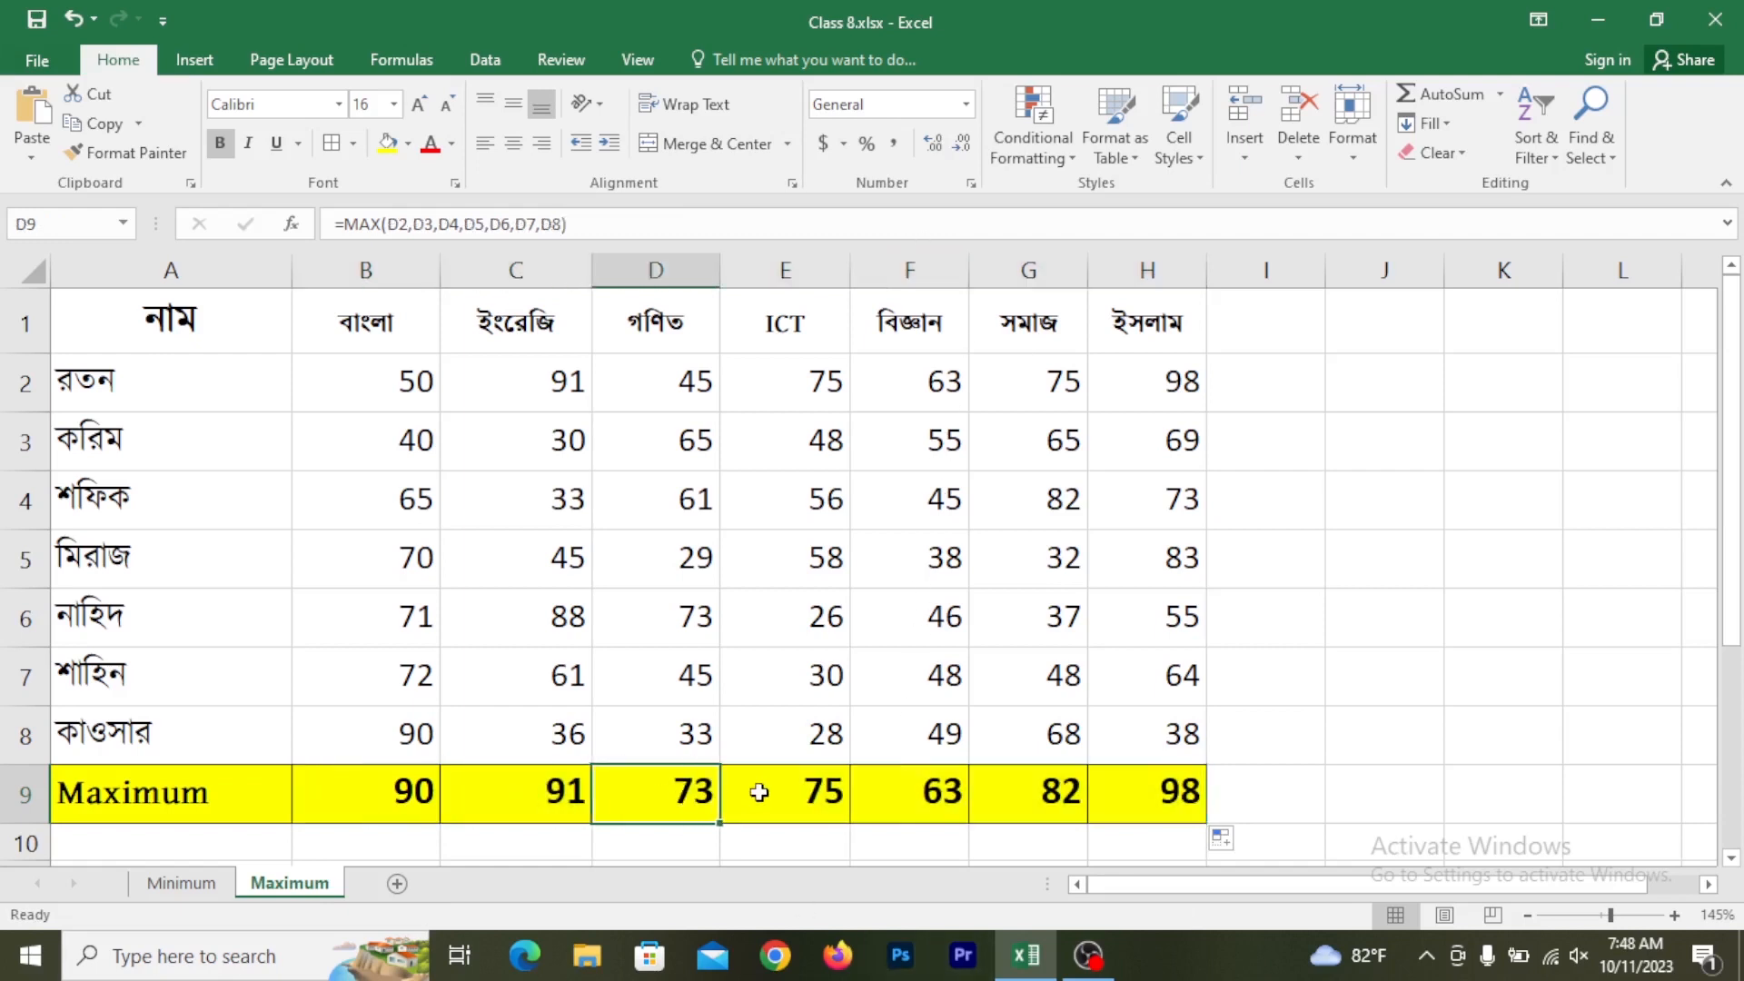
click(858, 792)
click(1117, 795)
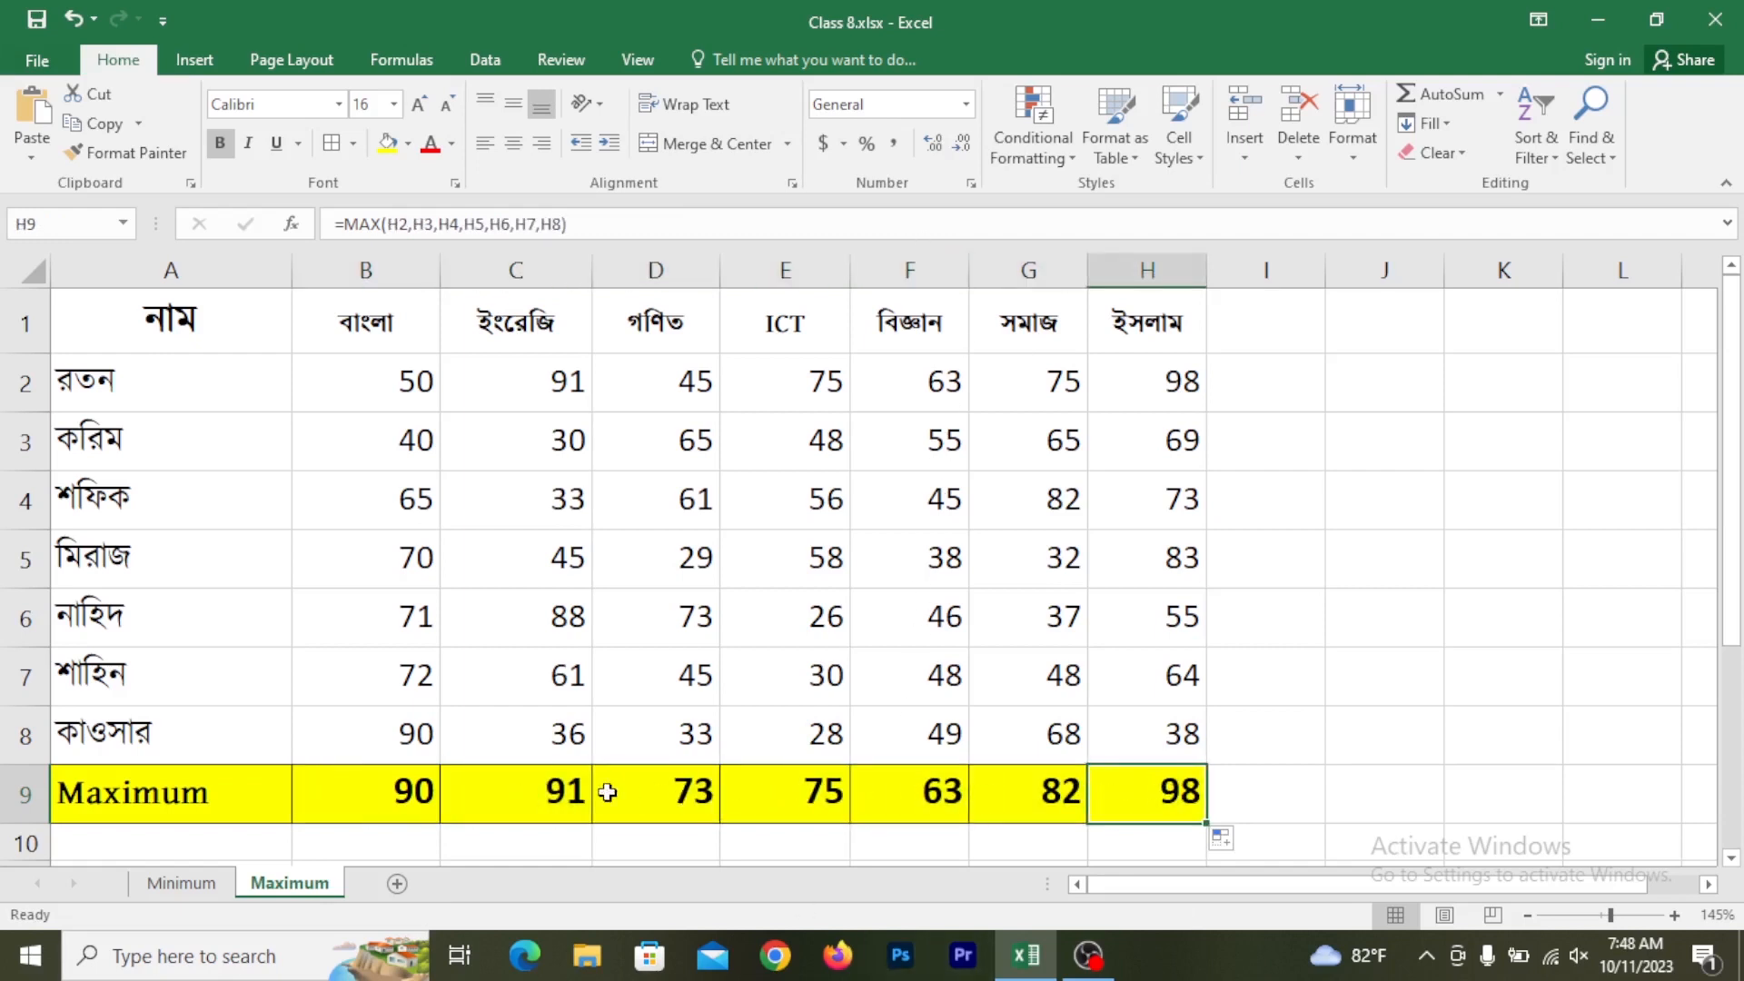
Compare the individually listed cell references in the B9 formula with the বাংলা marks in B2:B8
click(382, 796)
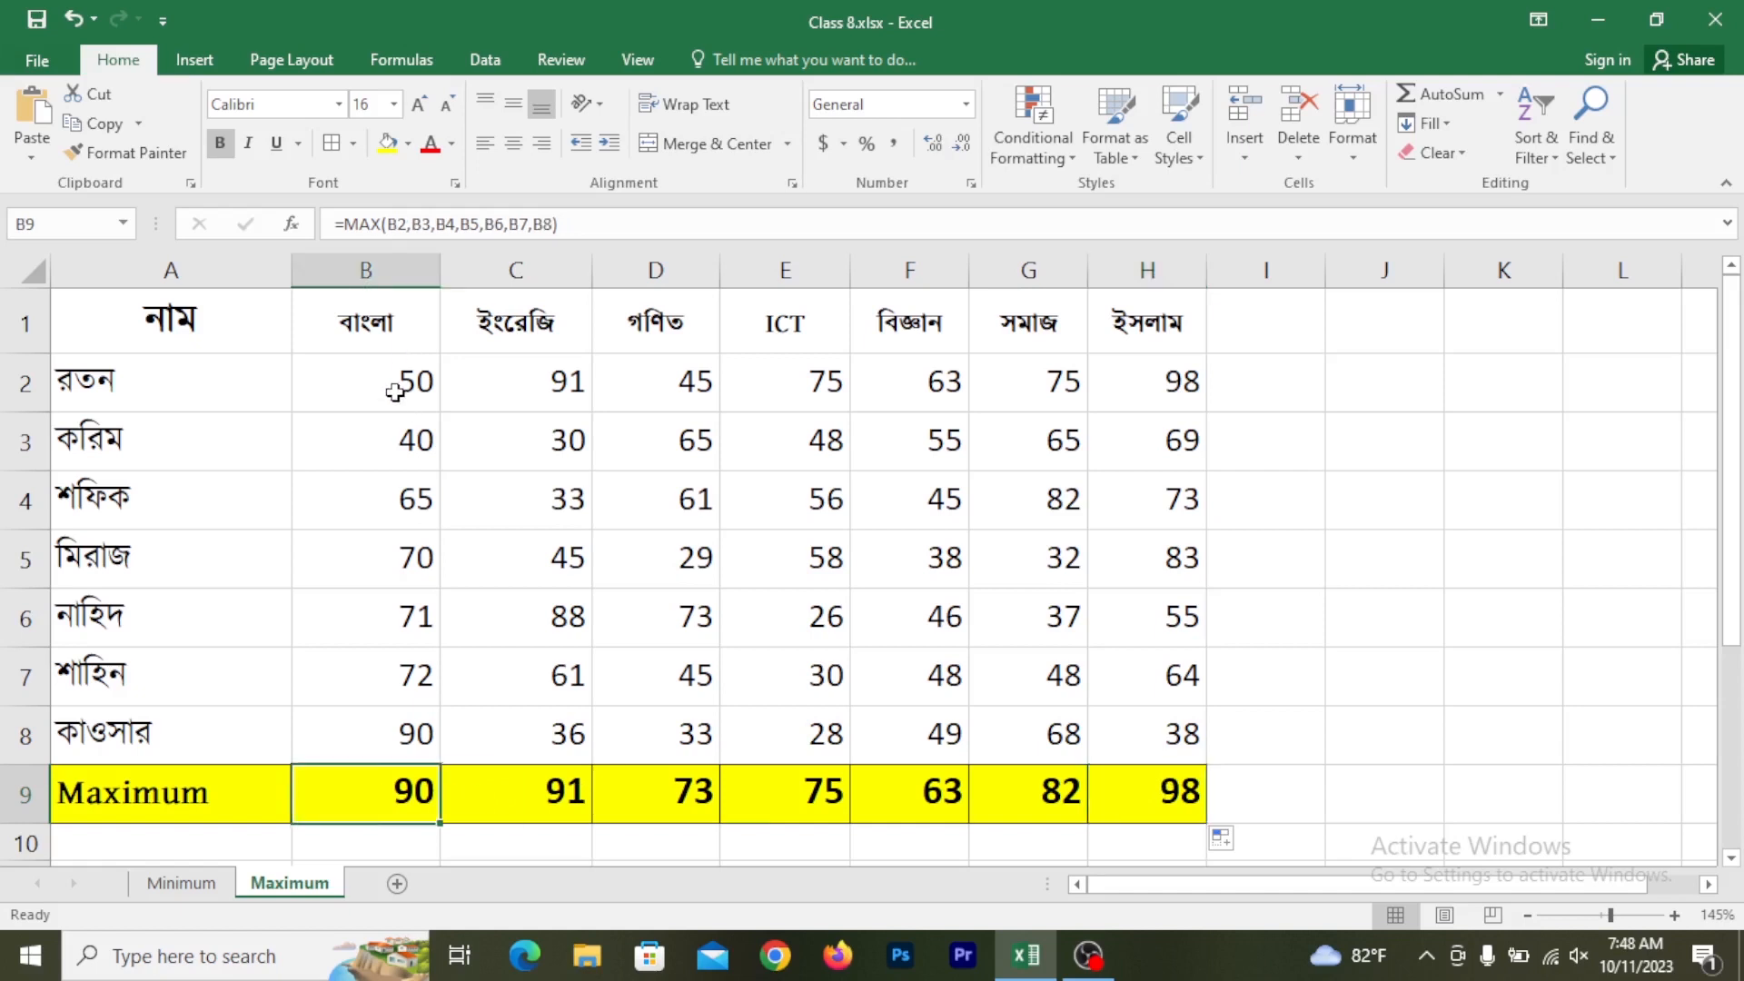
drag(395, 391, 365, 730)
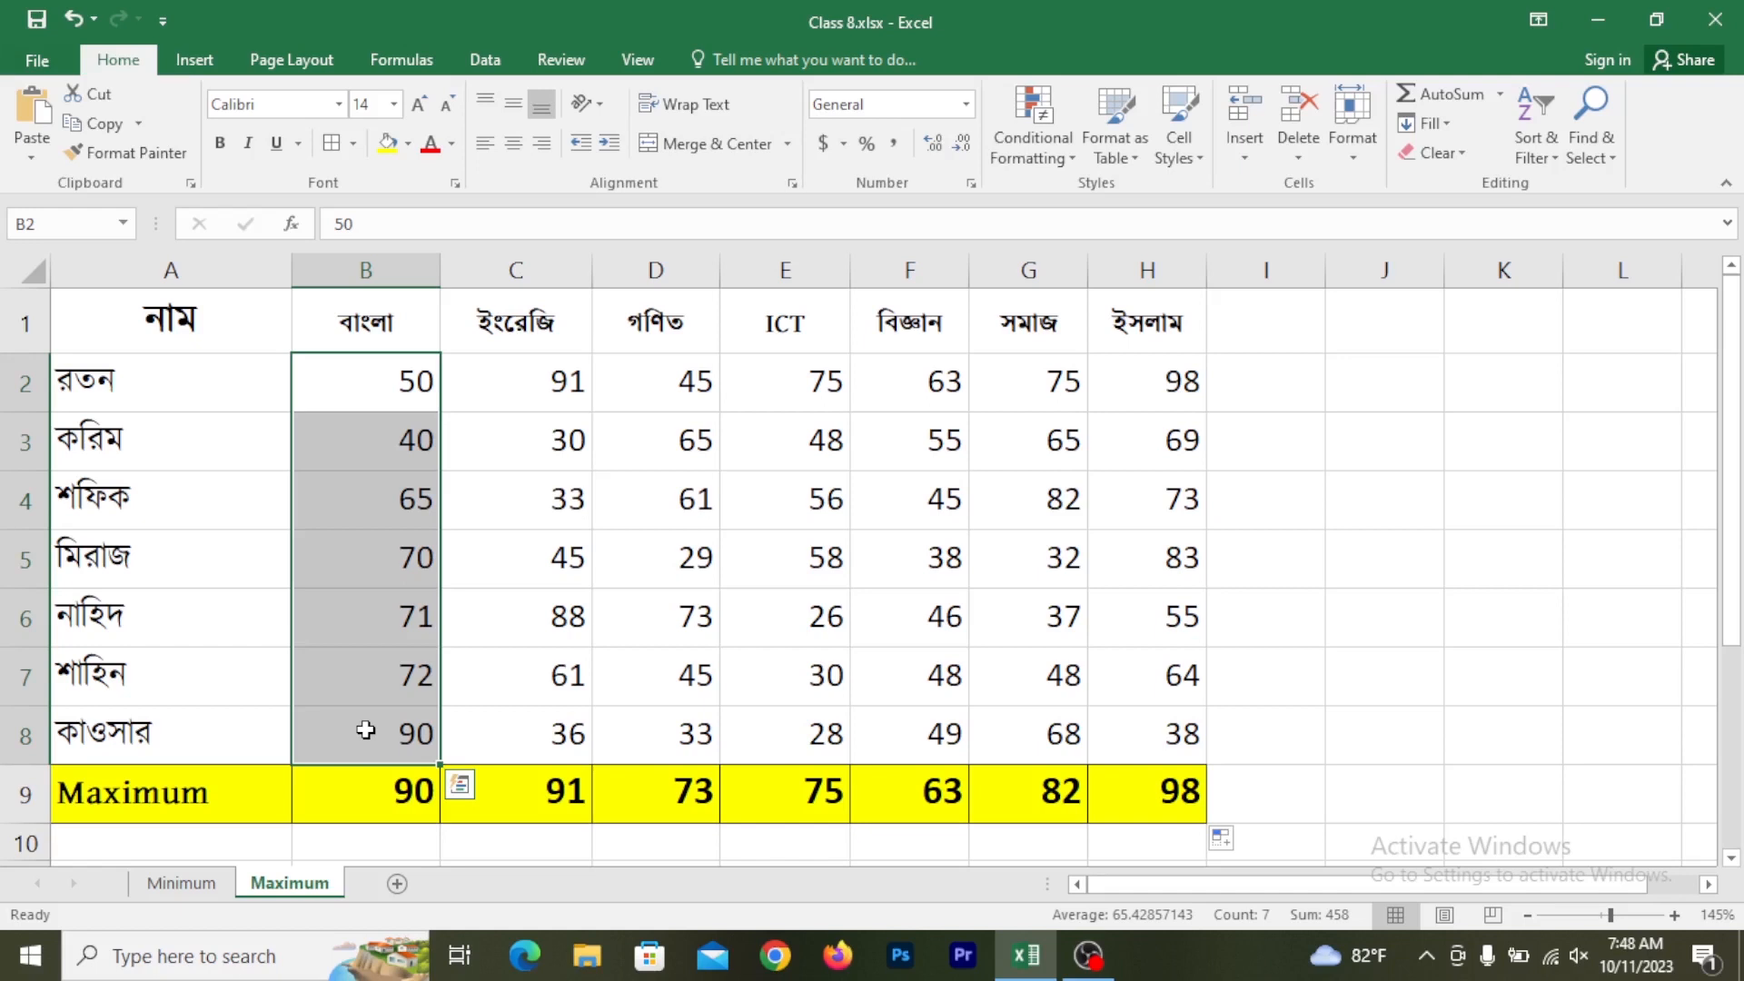
click(385, 798)
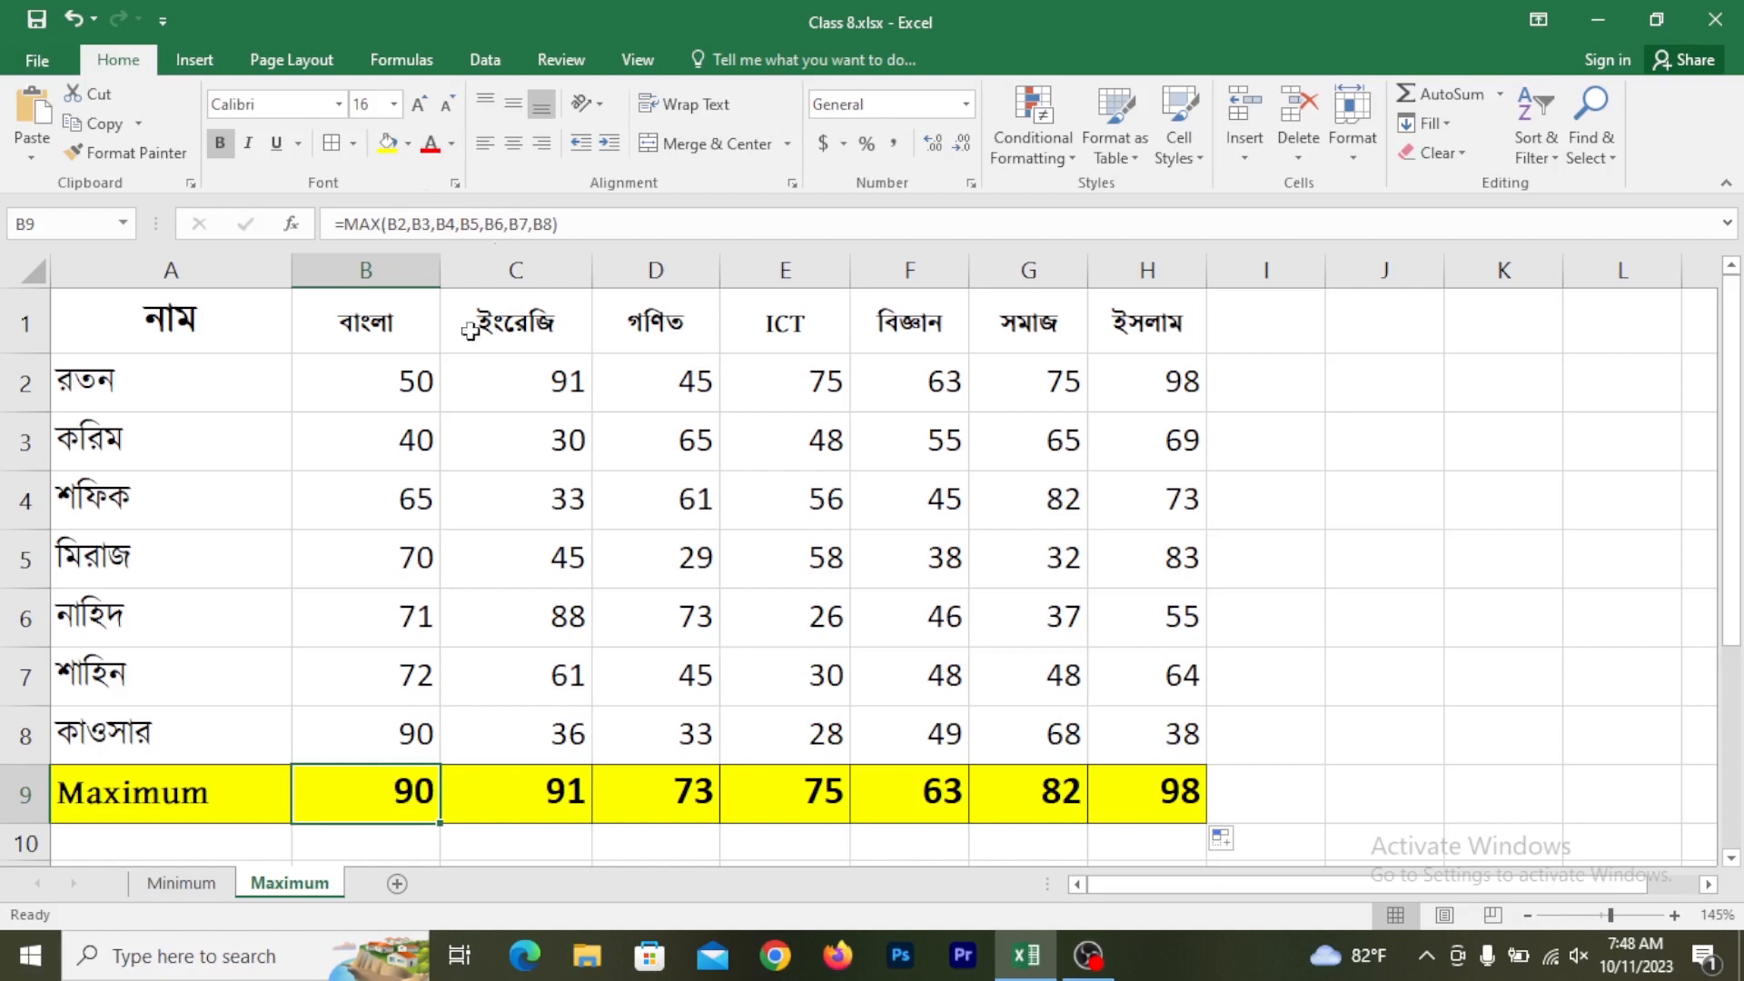
drag(387, 361, 396, 750)
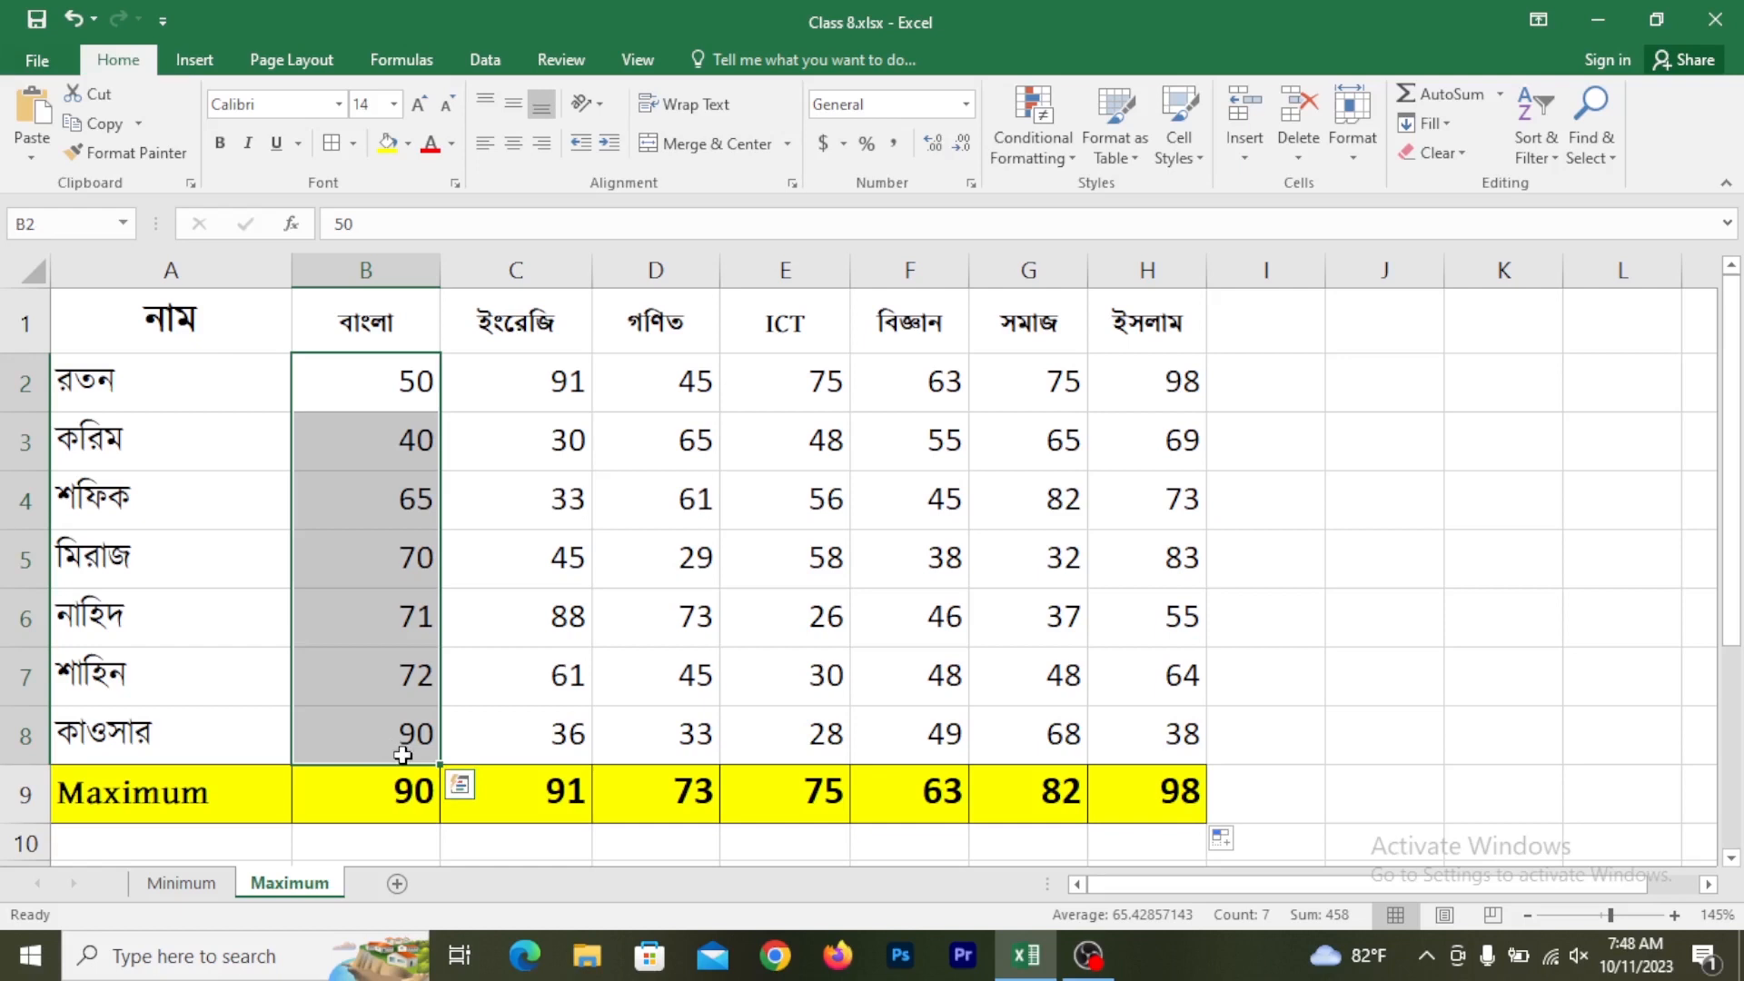
Undo the fill across the Maximum row and clear the formula from B9
click(379, 810)
key(ctrl+z)
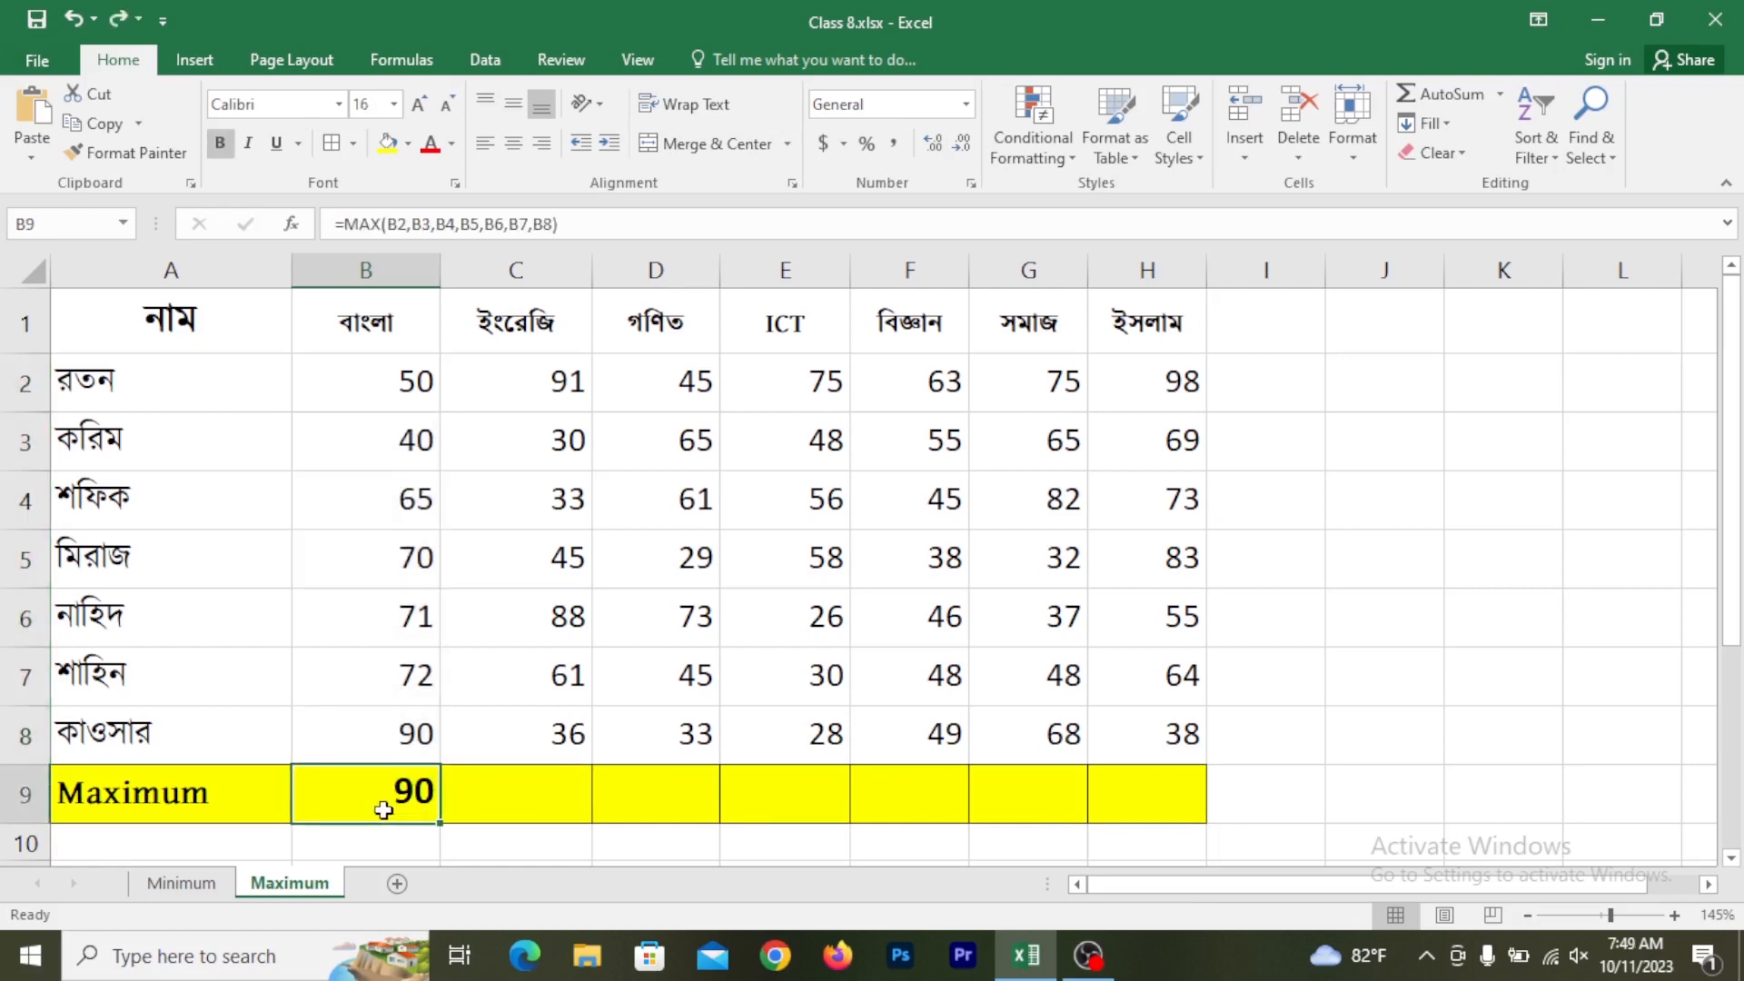
key(Delete)
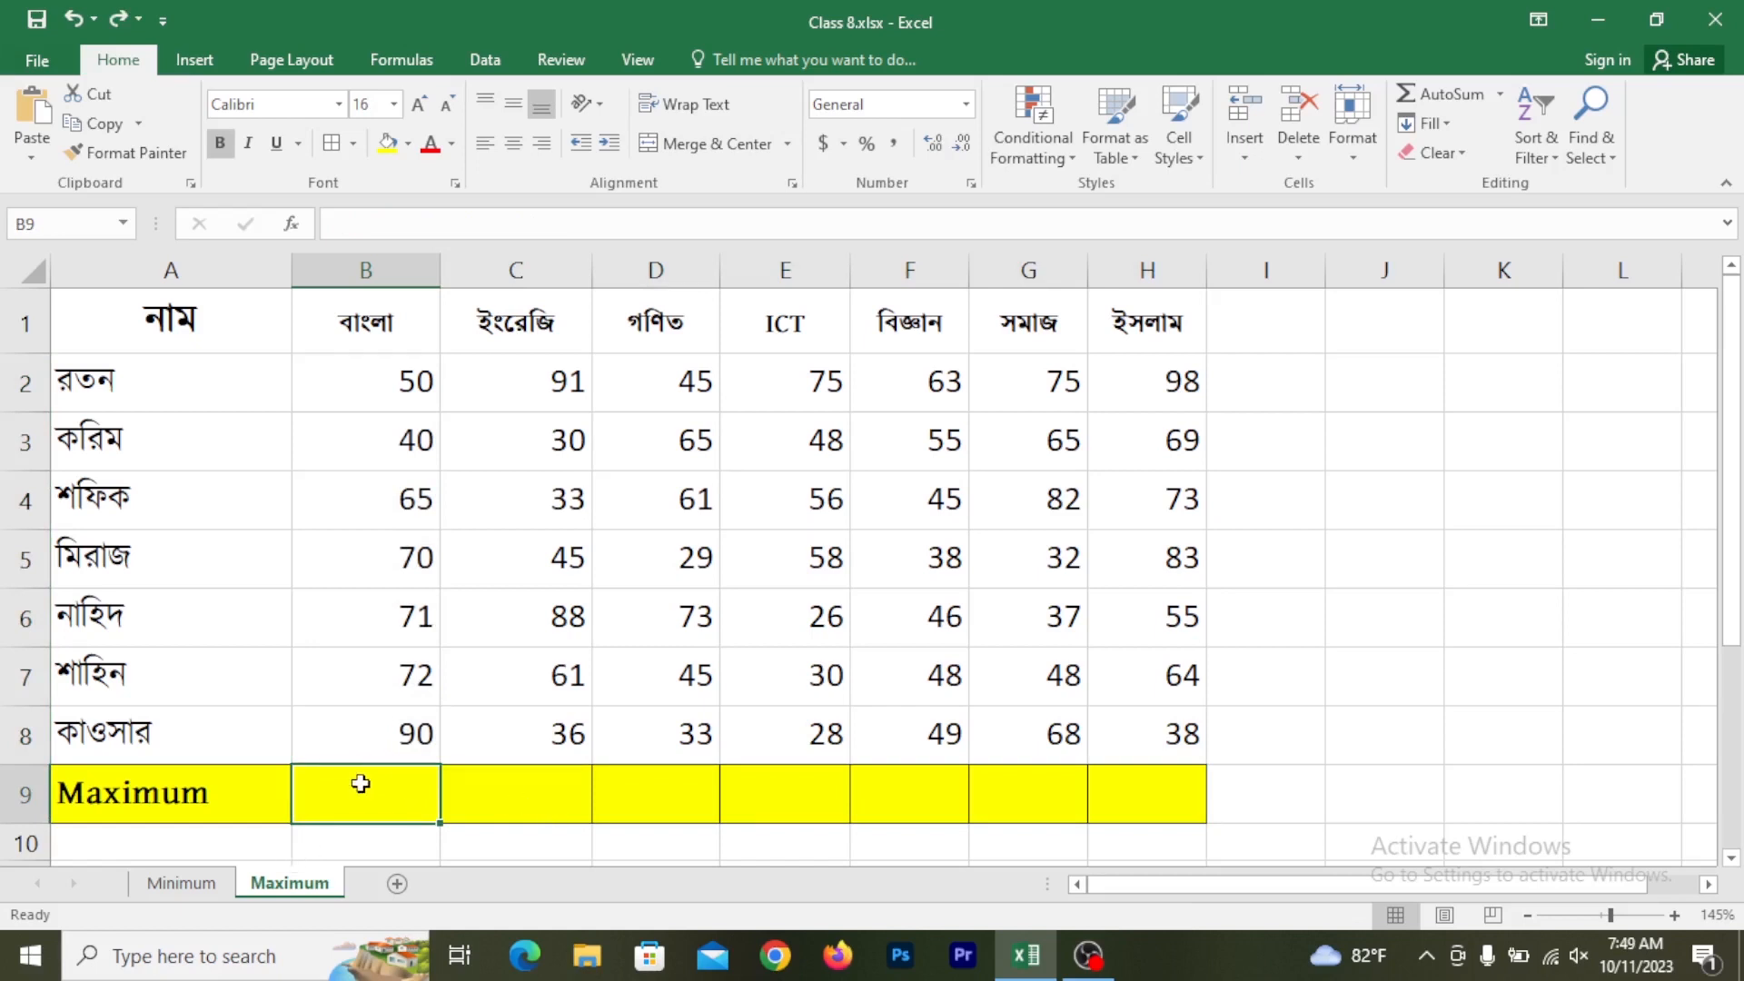
Enter the range formula =max(B2:B8) in cell B9 to find the highest বাংলা mark
text(=)
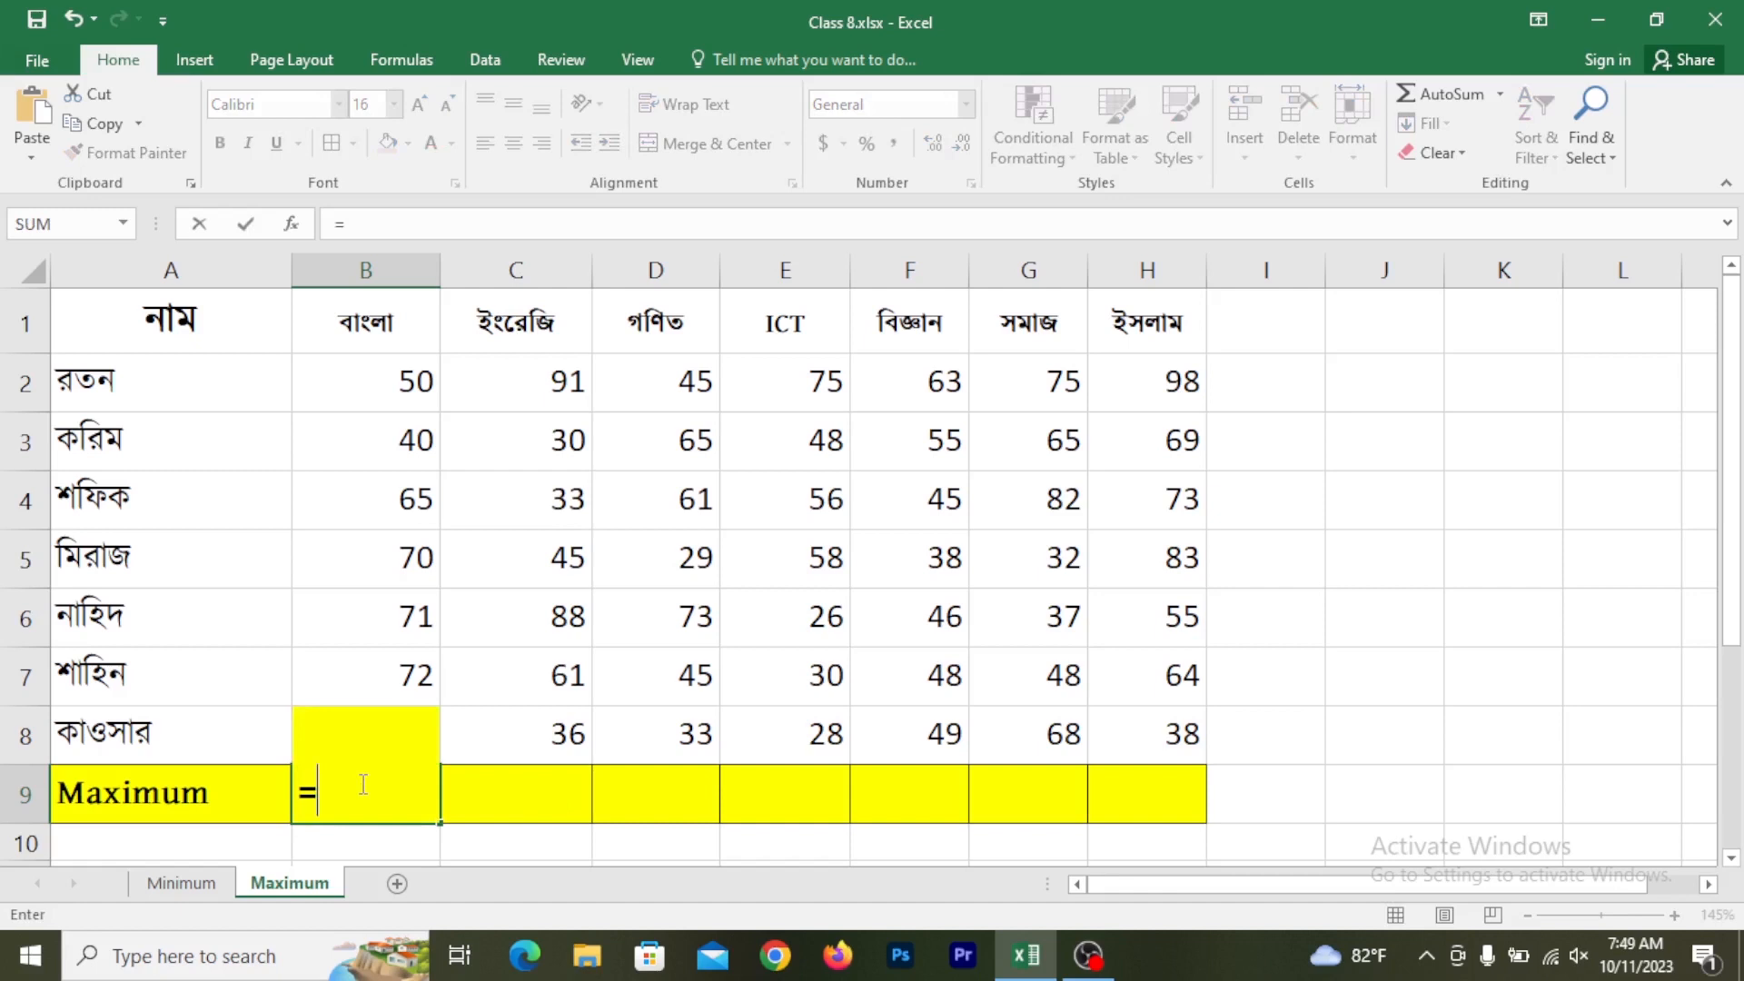
text(max)
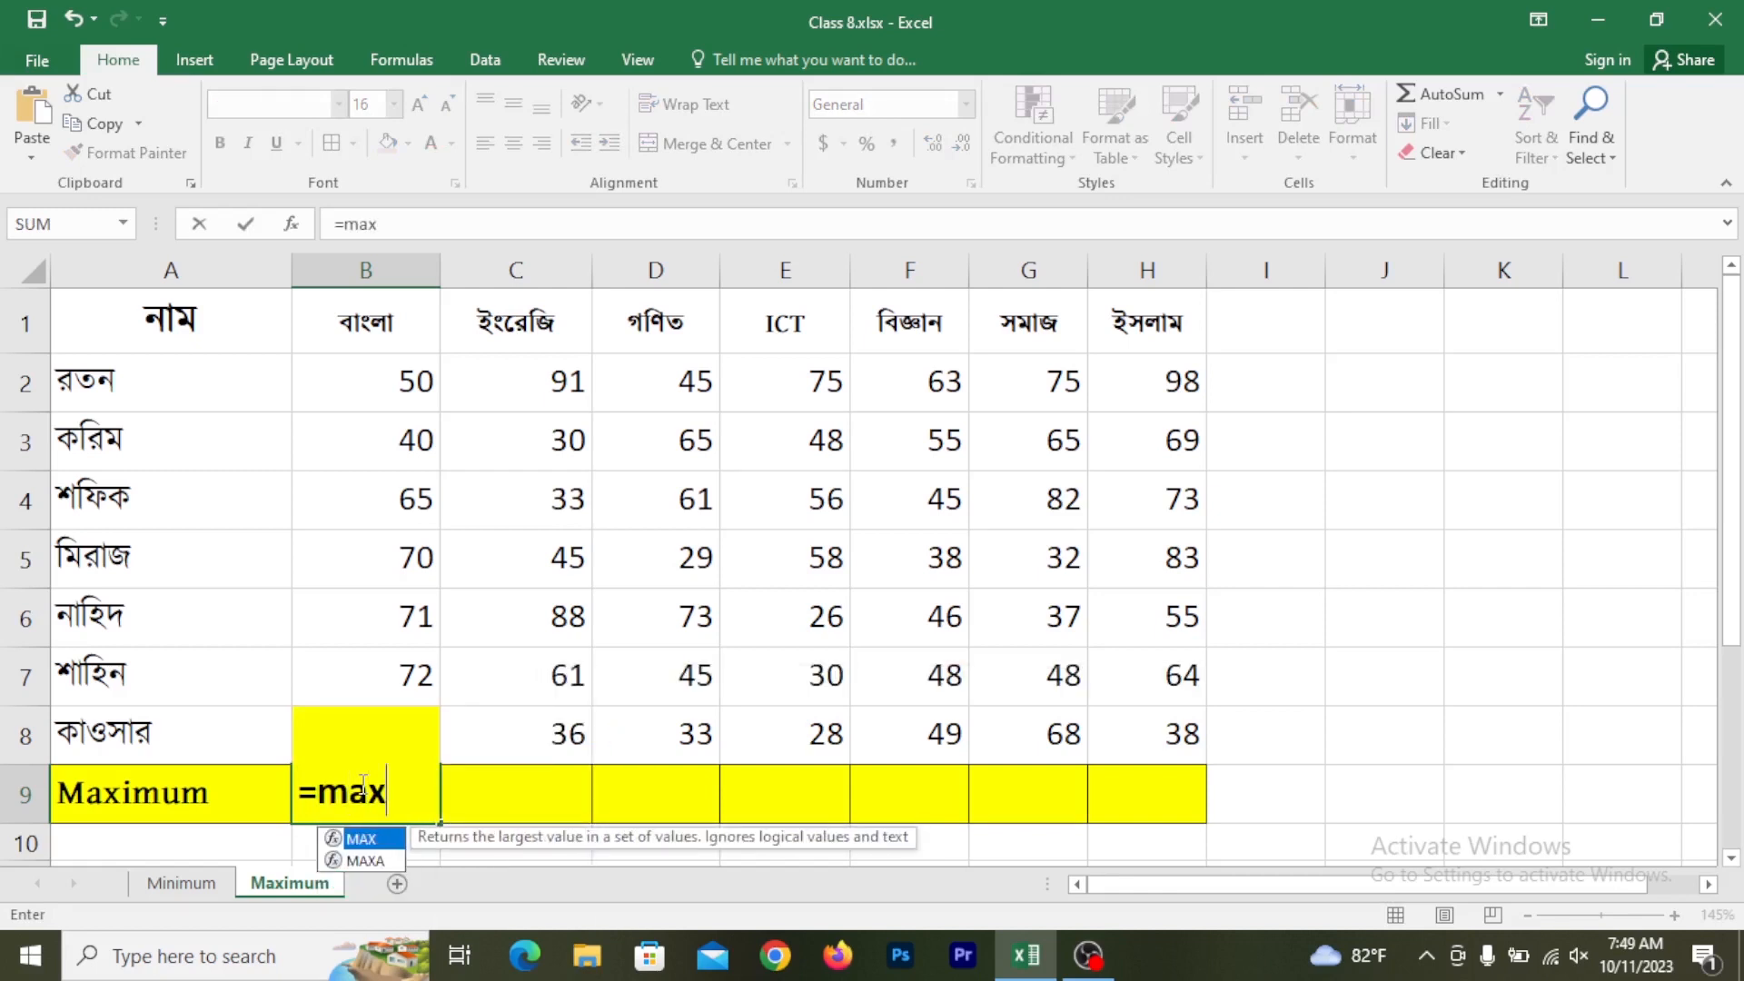
text(()
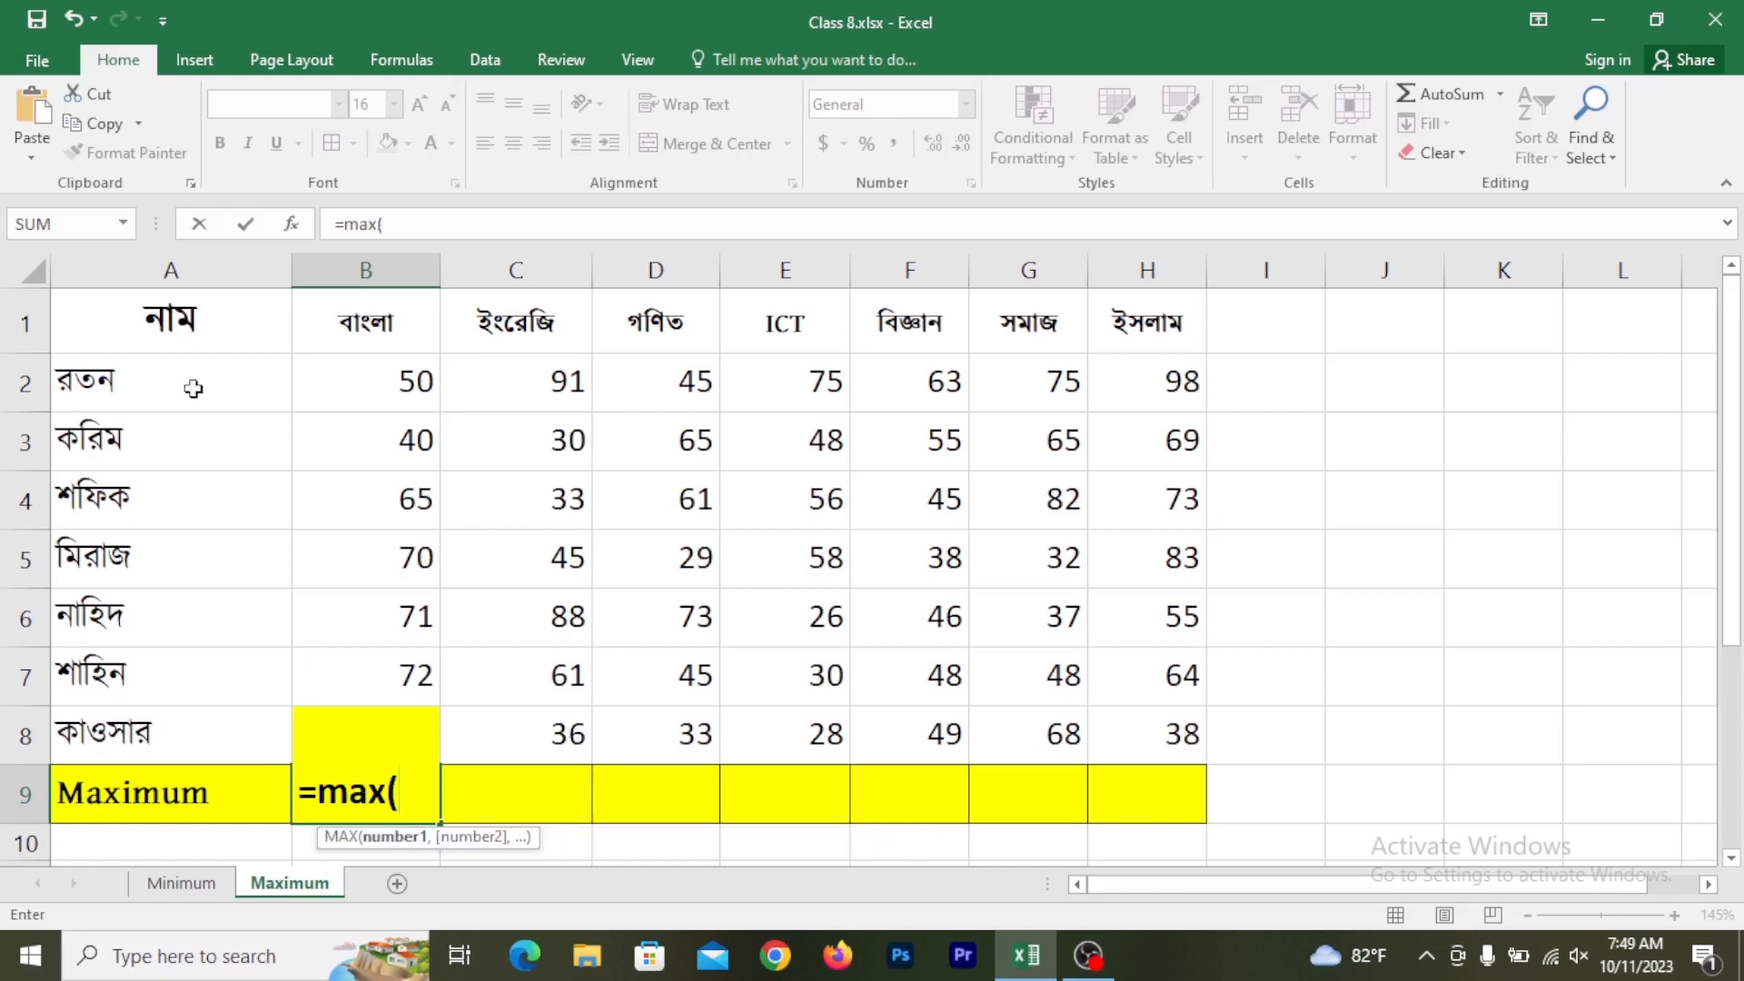
click(386, 397)
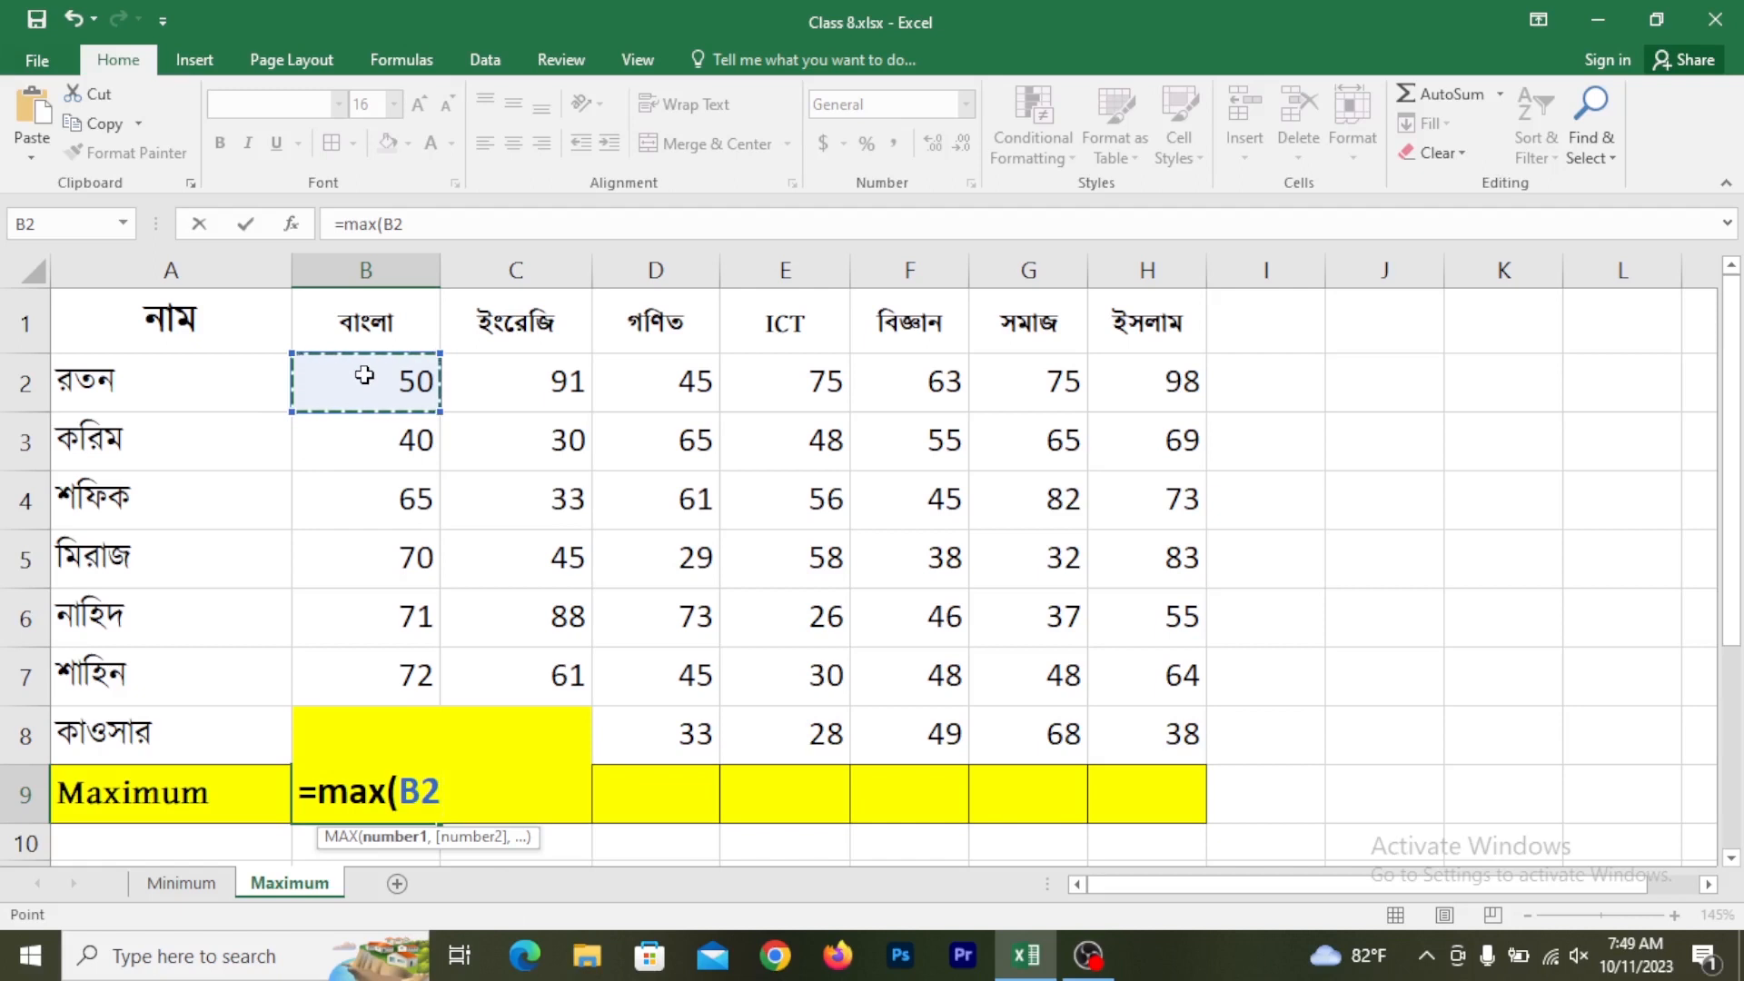
key(F8)
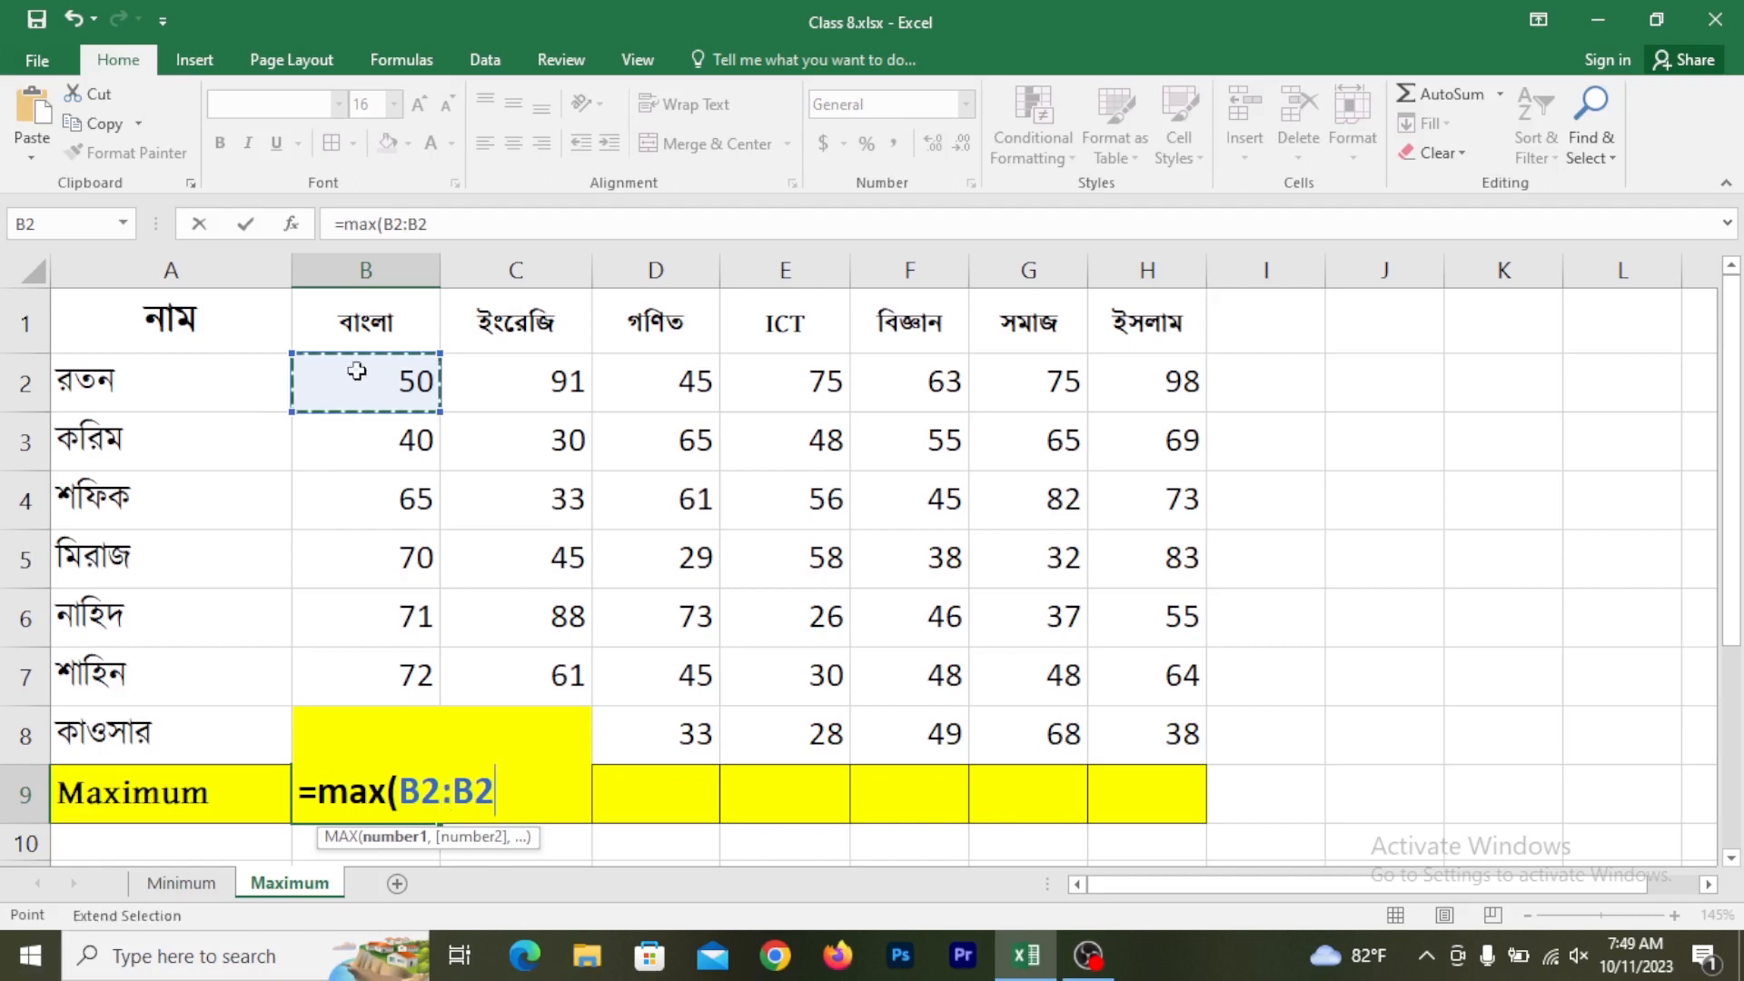
click(329, 733)
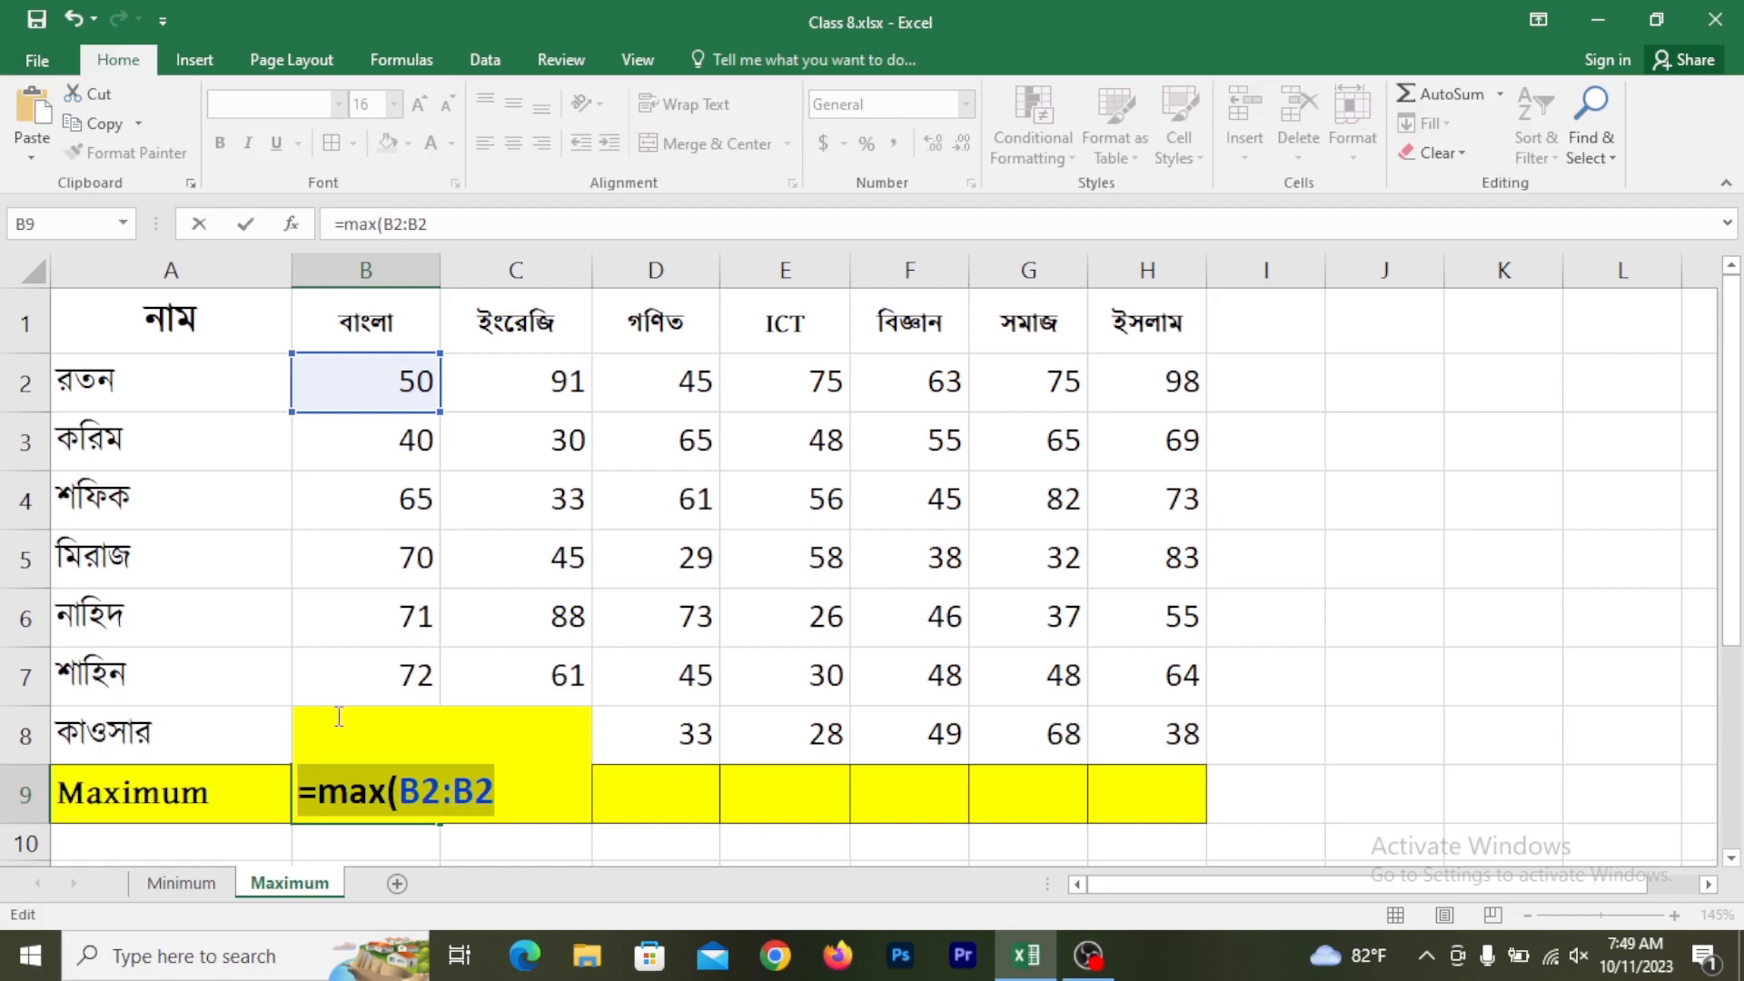
click(508, 790)
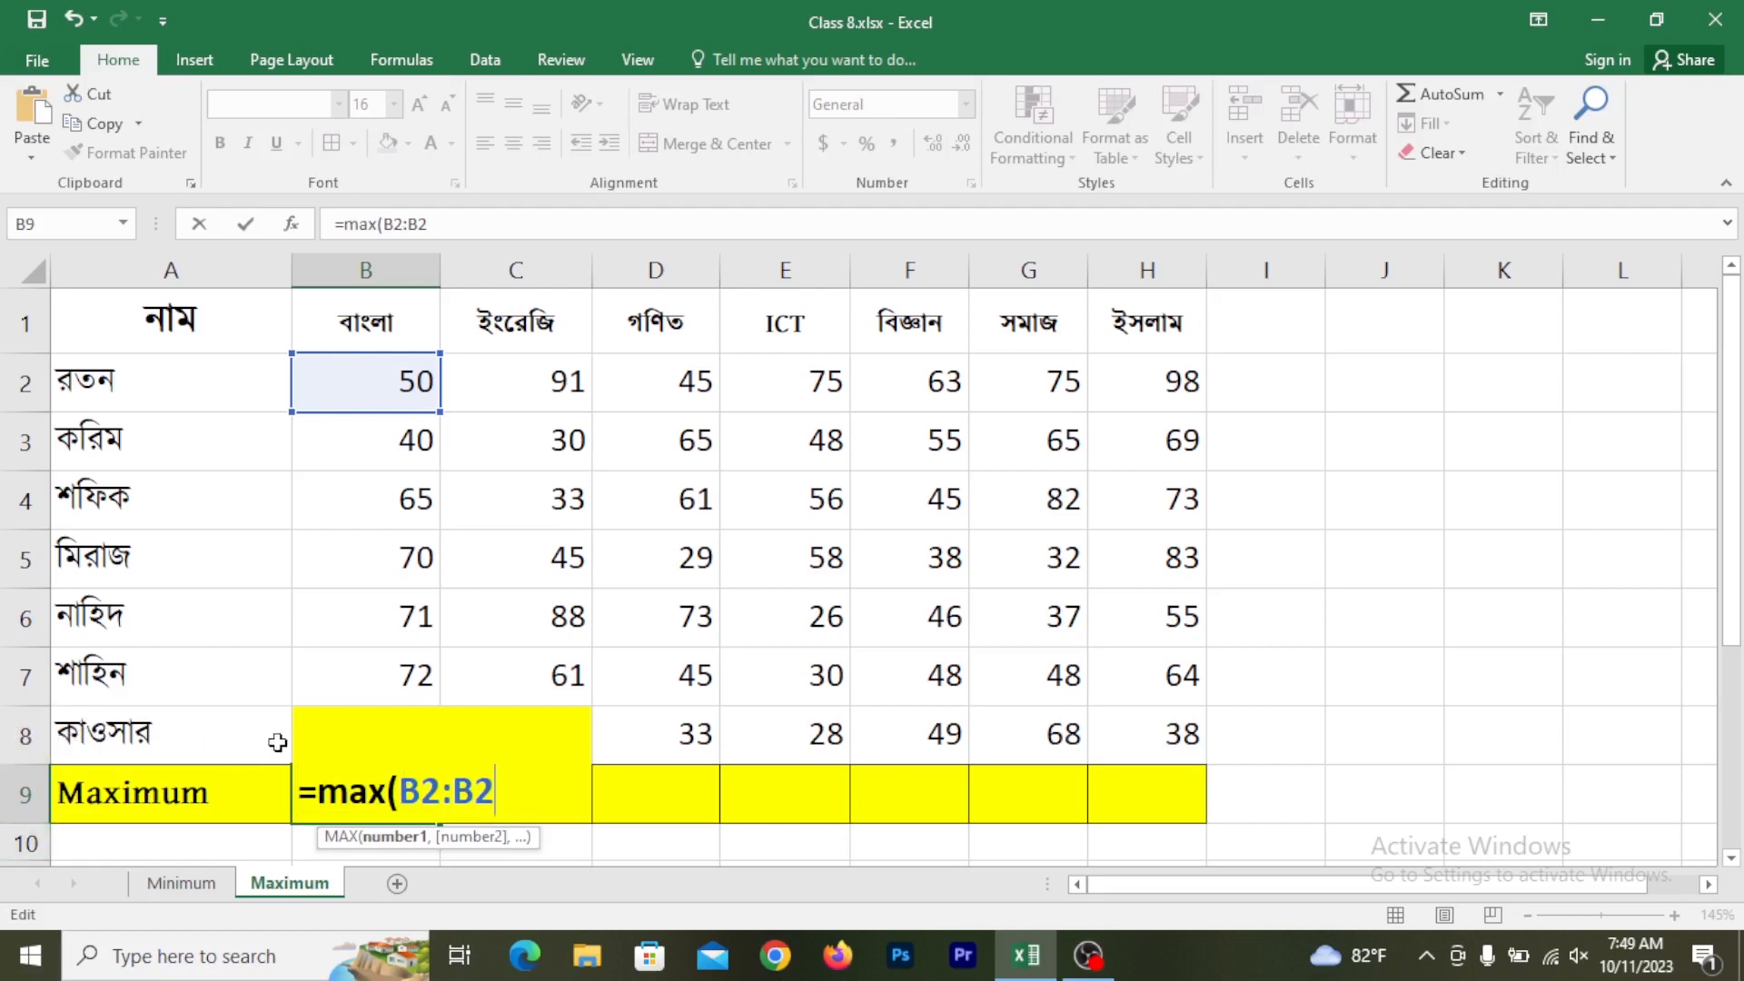
key(BackSpace)
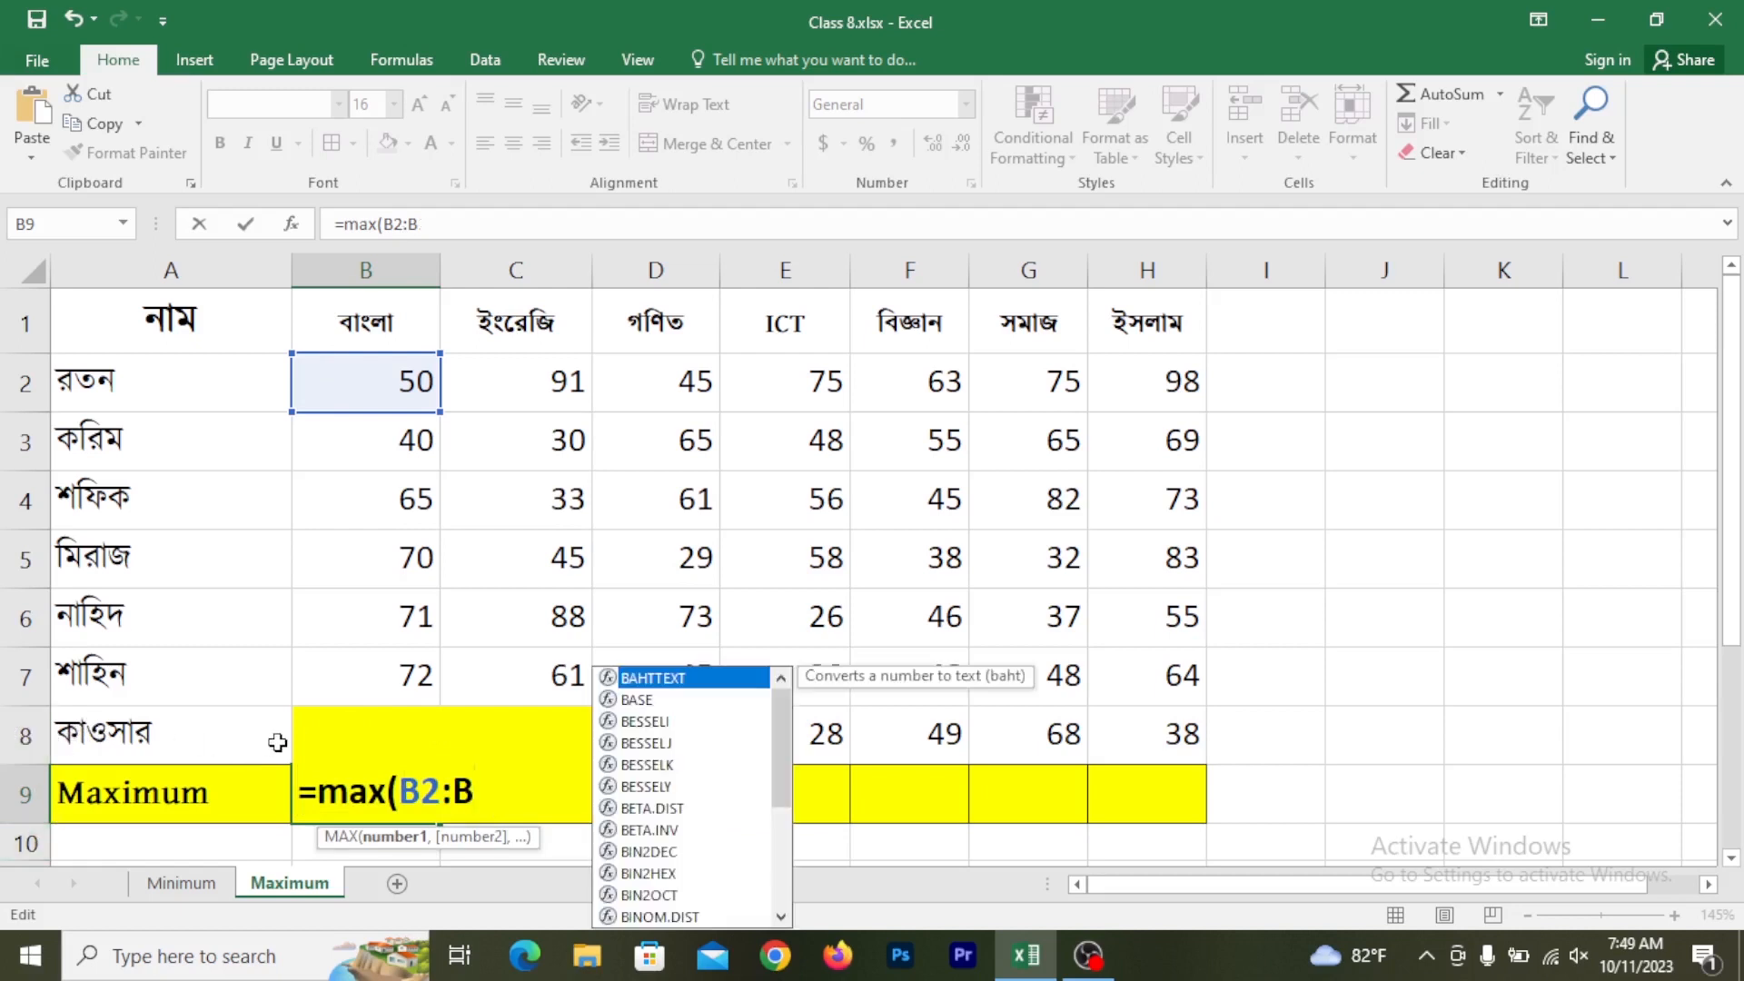
text(8)
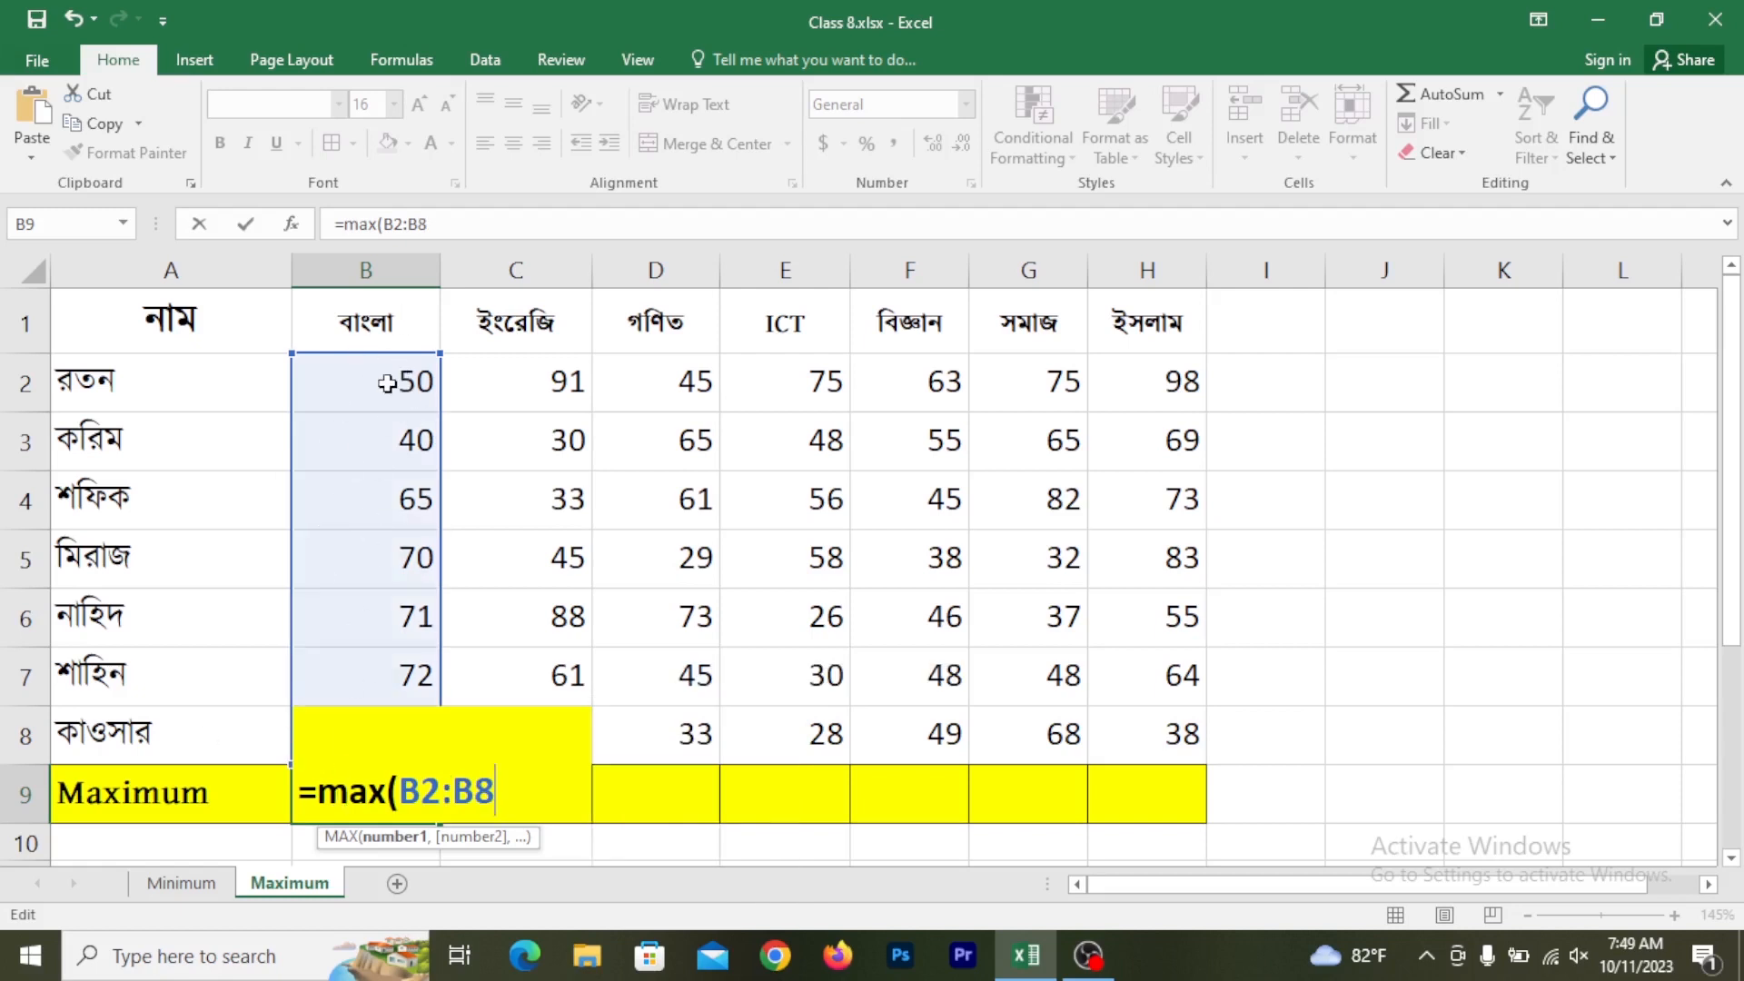
text())
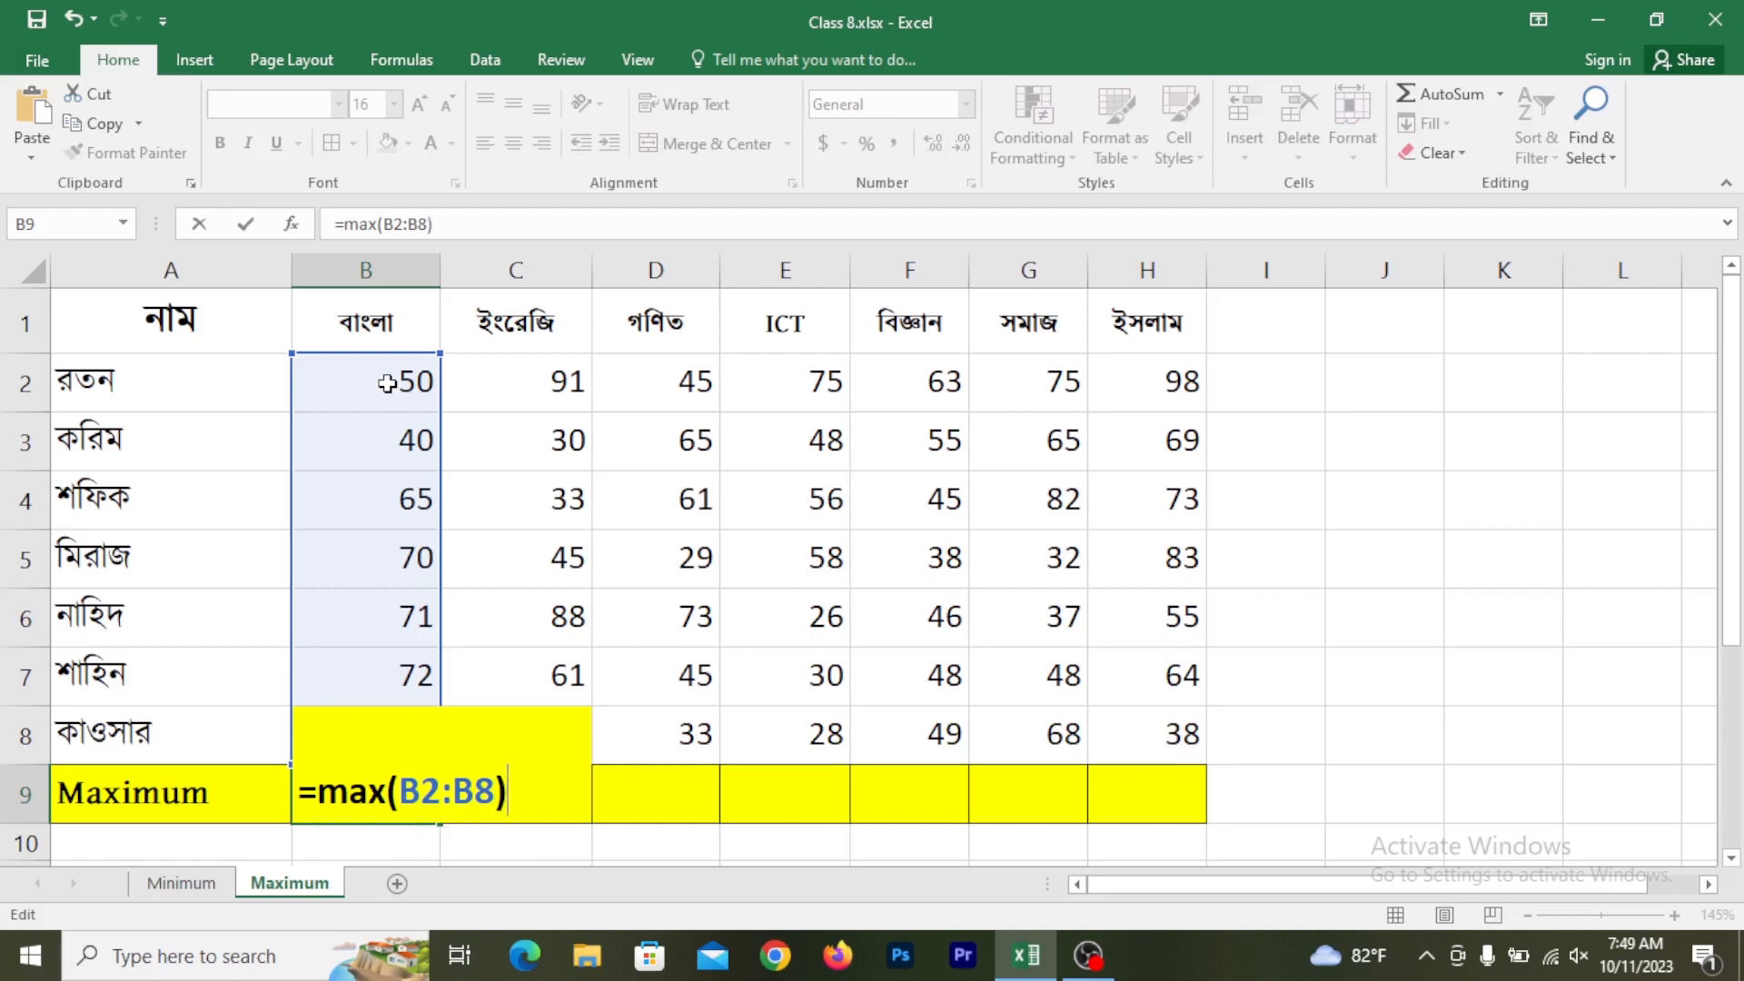
key(Return)
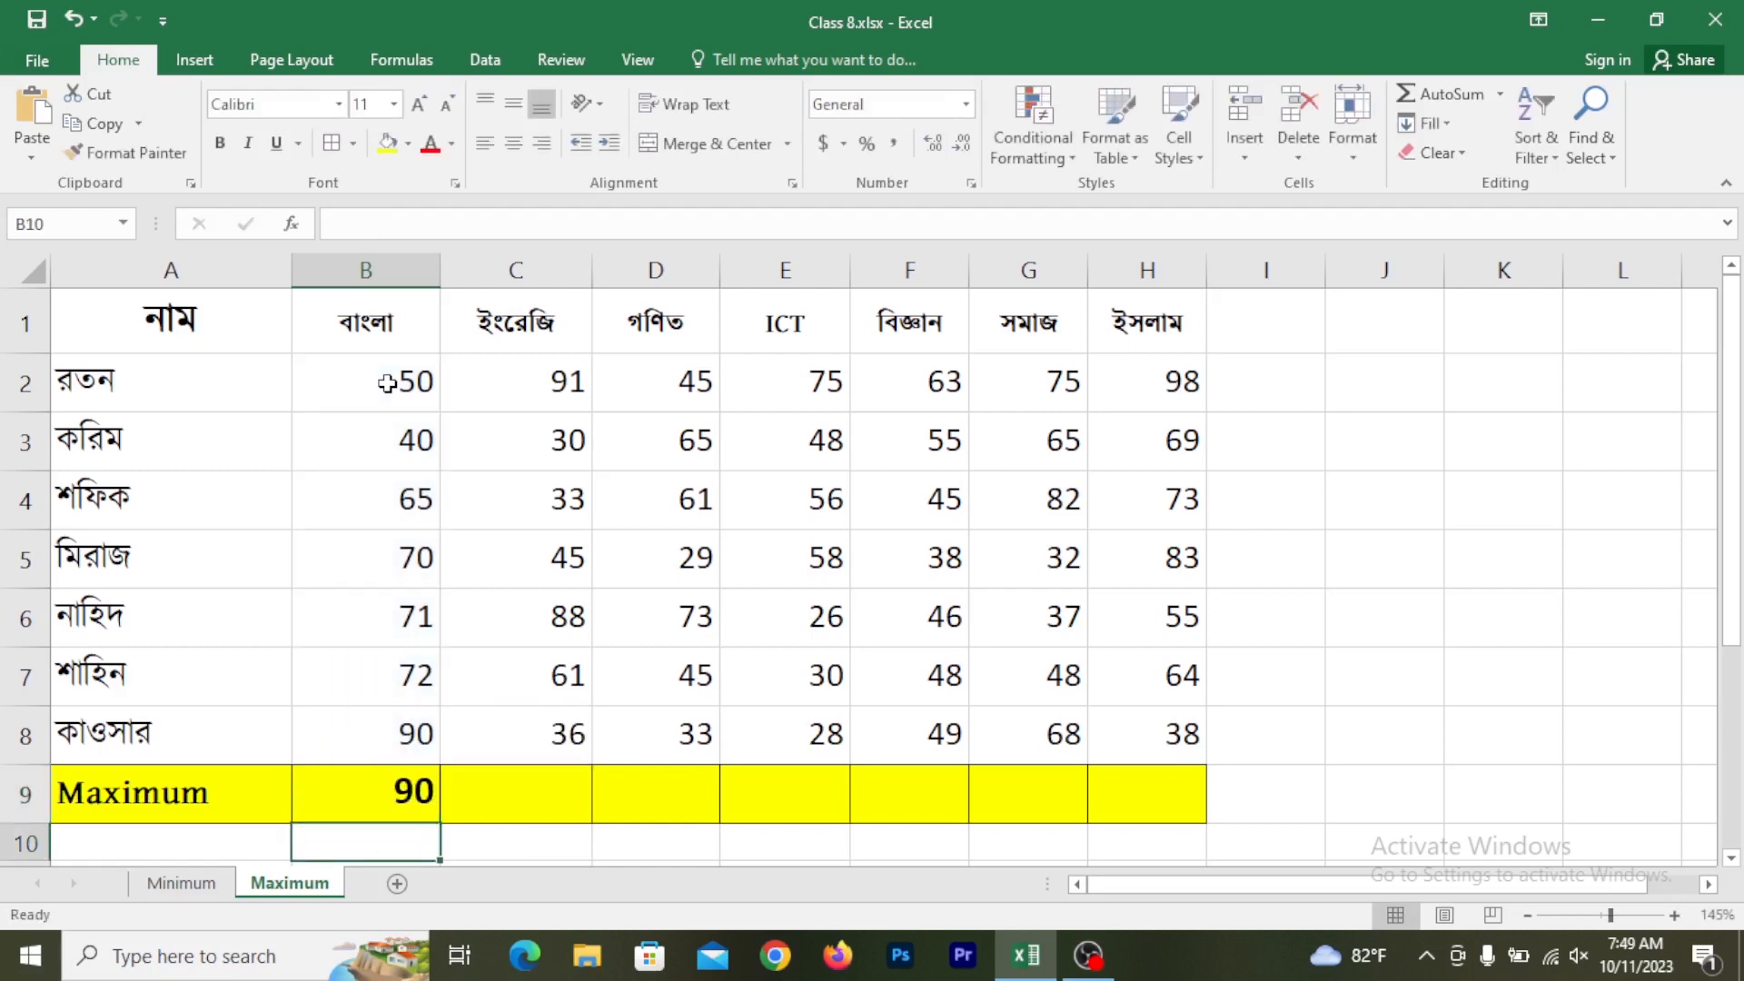
Check the range formula's result in B9 against the বাংলা marks in B2:B8
click(414, 802)
click(397, 374)
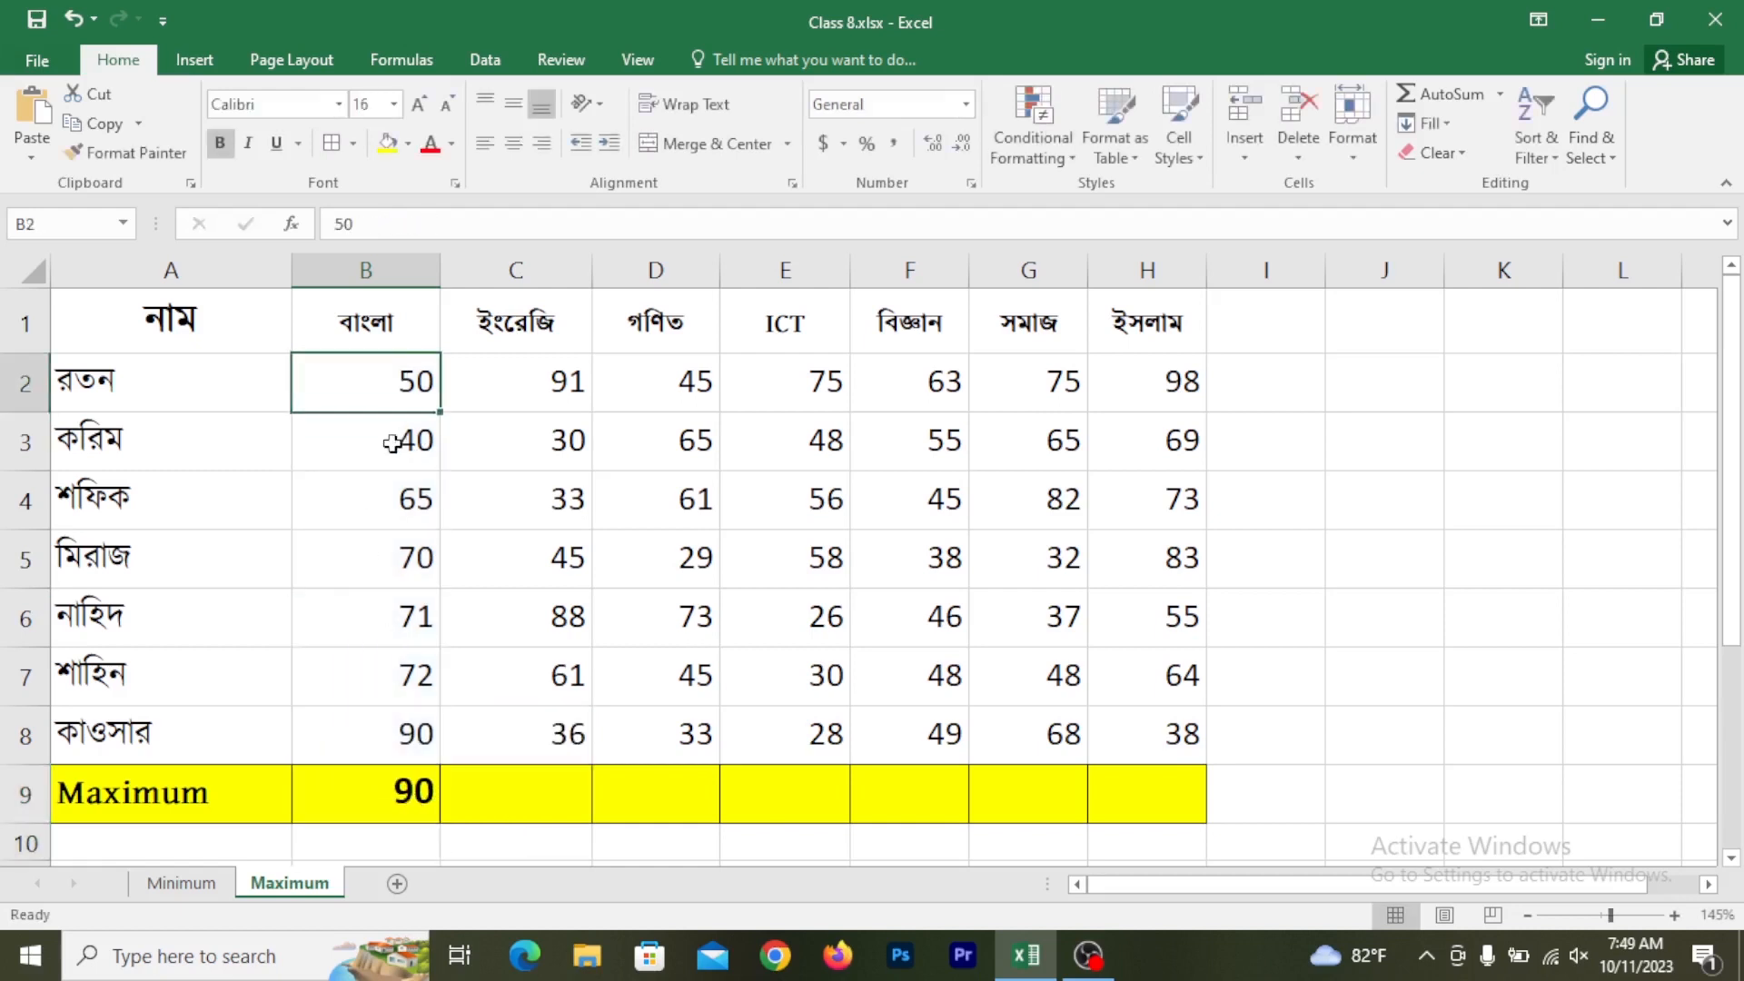
drag(393, 444, 394, 732)
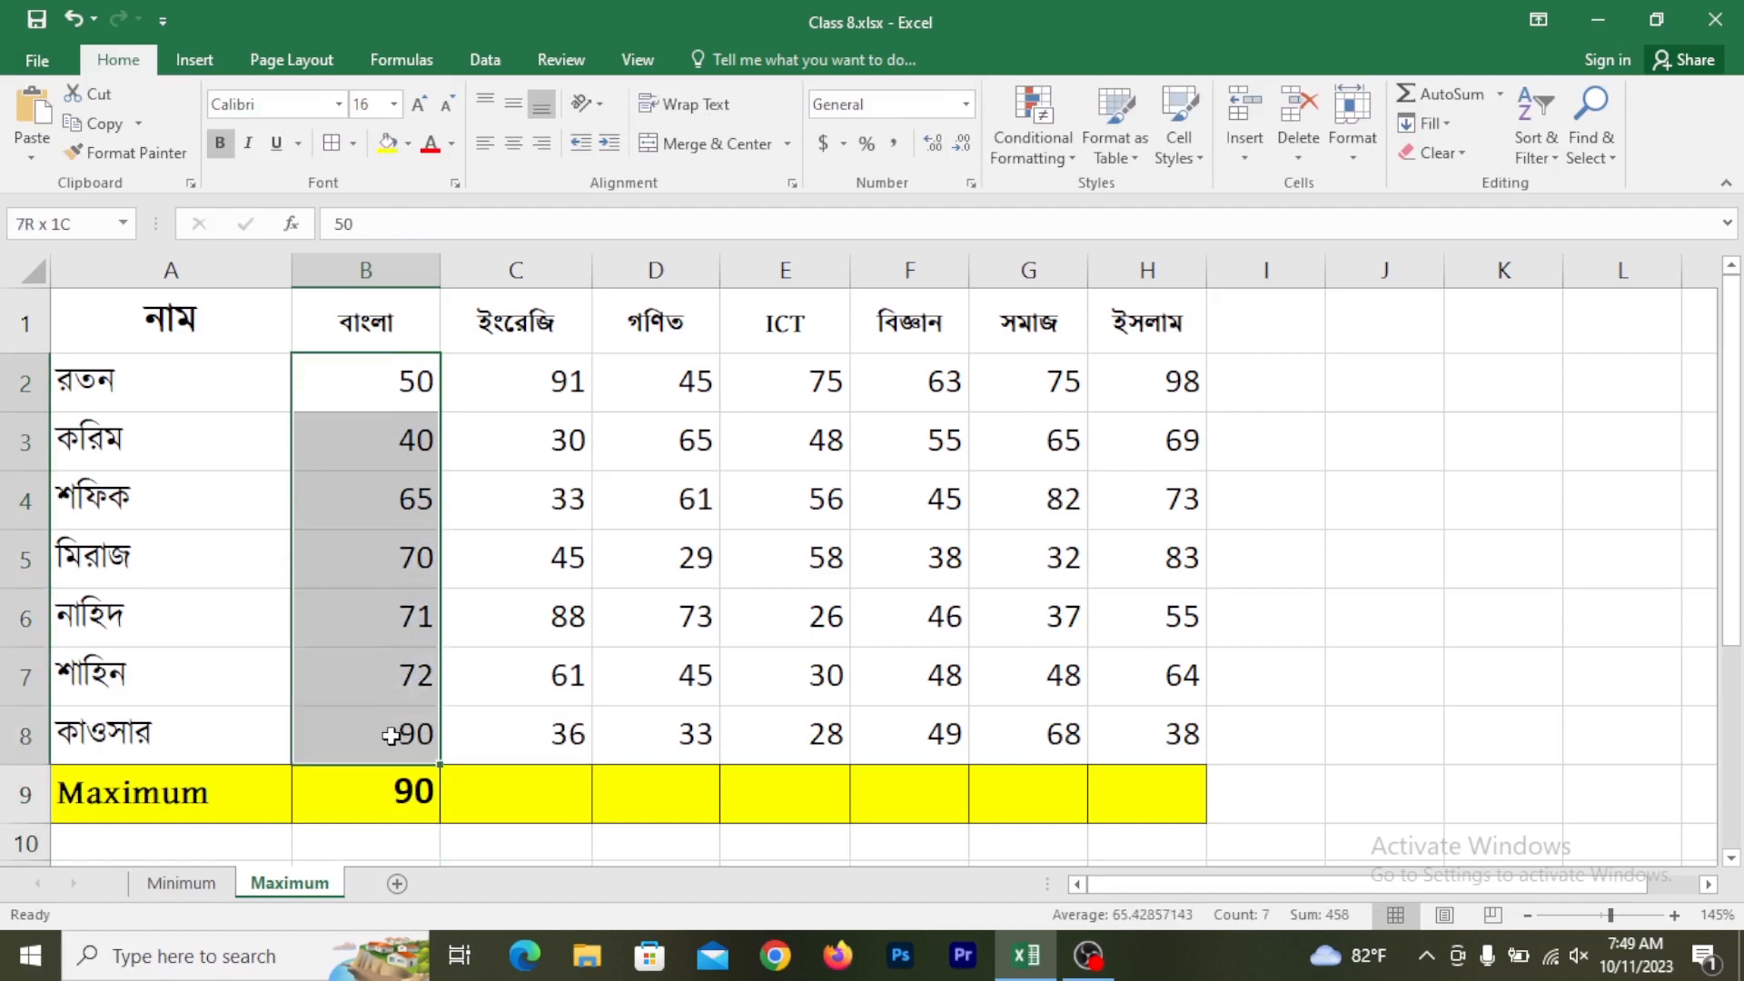
click(382, 795)
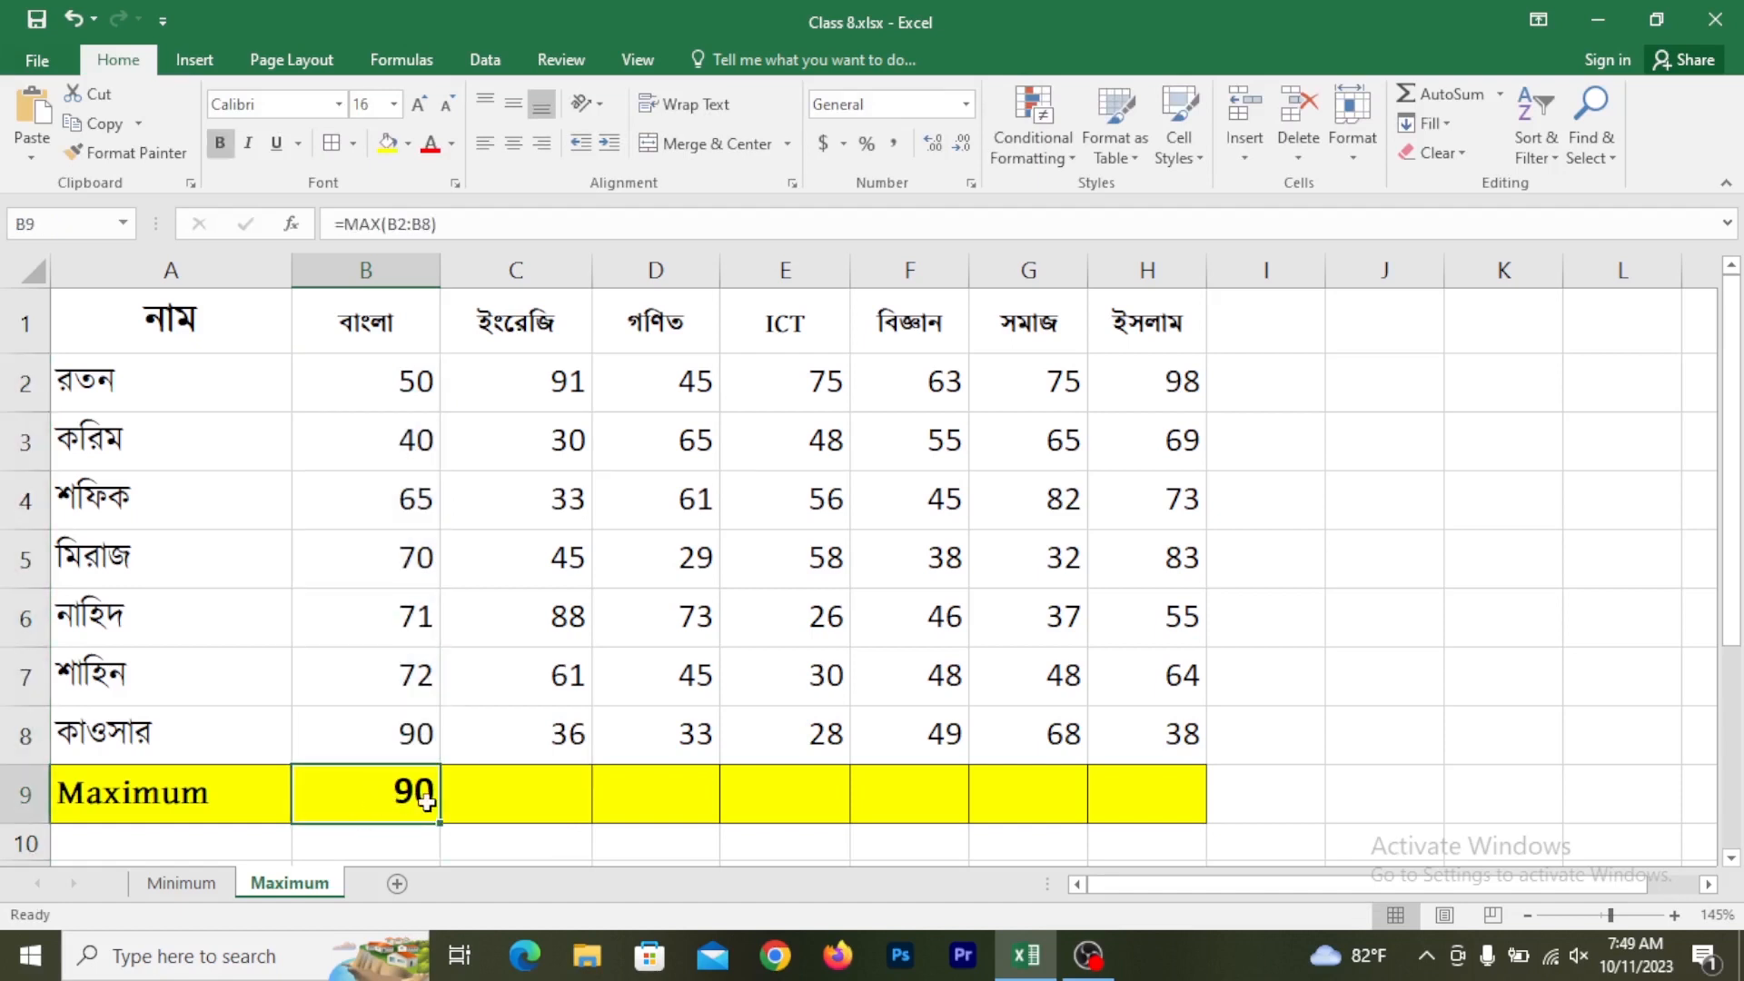
Remove the yellow fill colour from B9:H9 and copy the B9 MAX formula across to H9
drag(420, 790, 1125, 794)
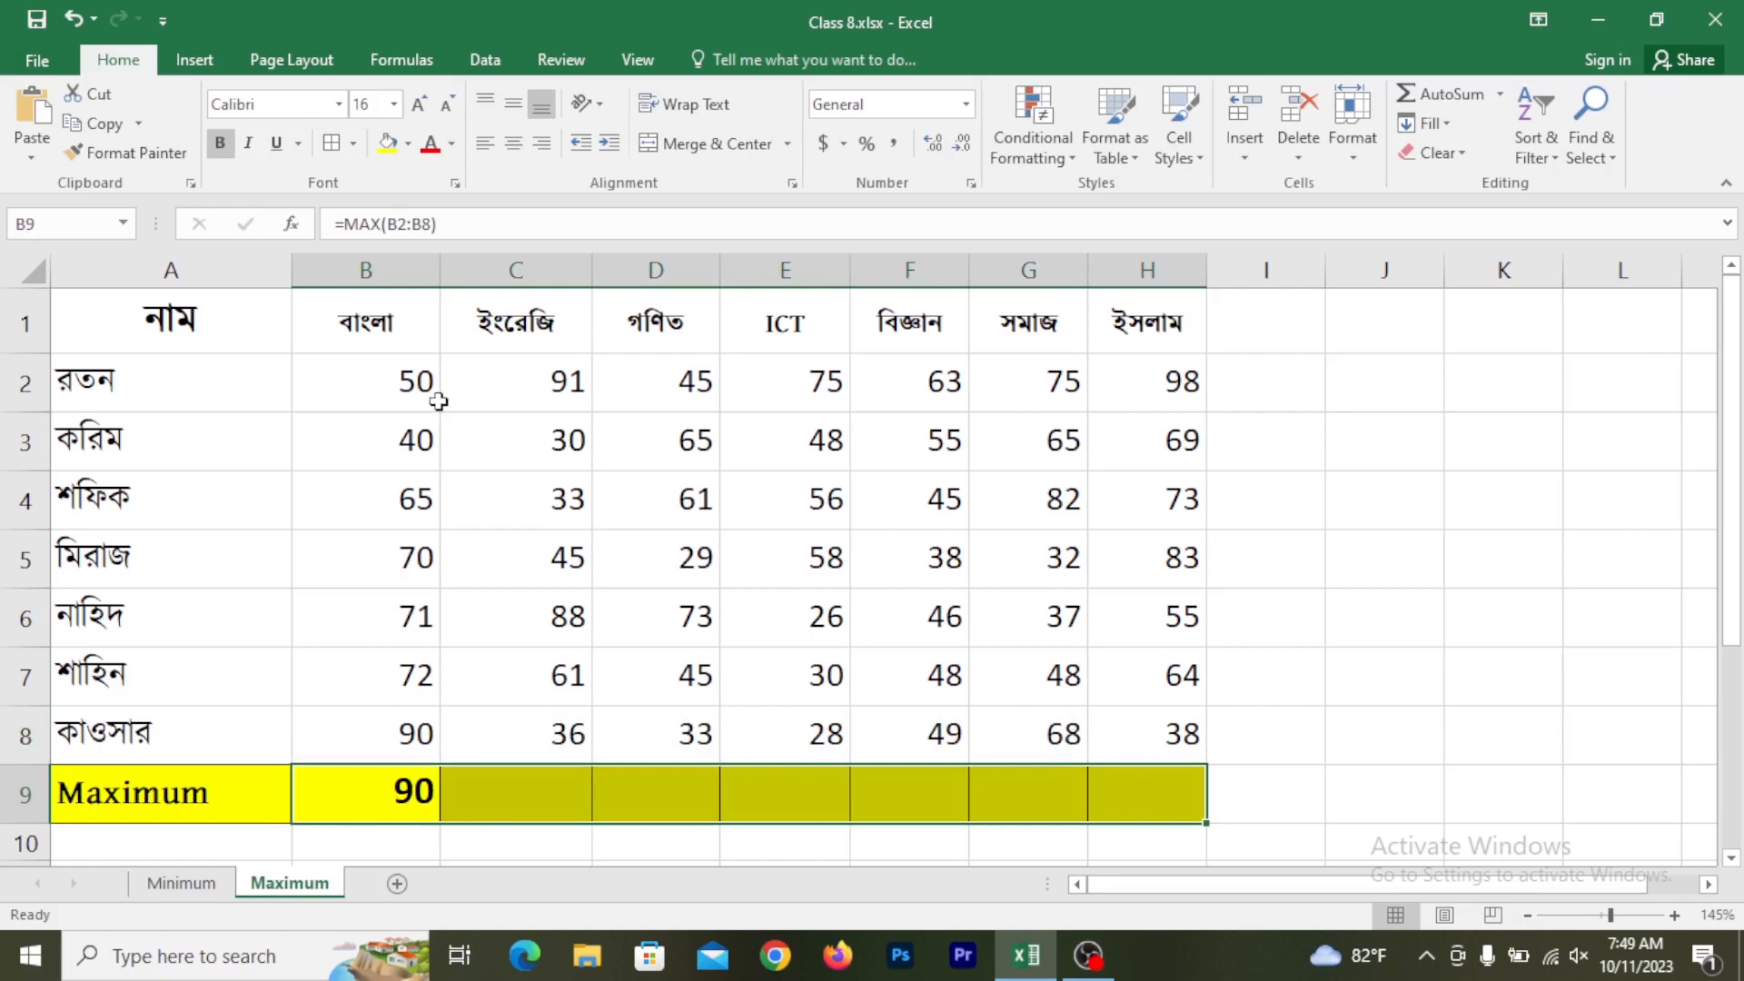
click(408, 144)
click(389, 202)
click(368, 809)
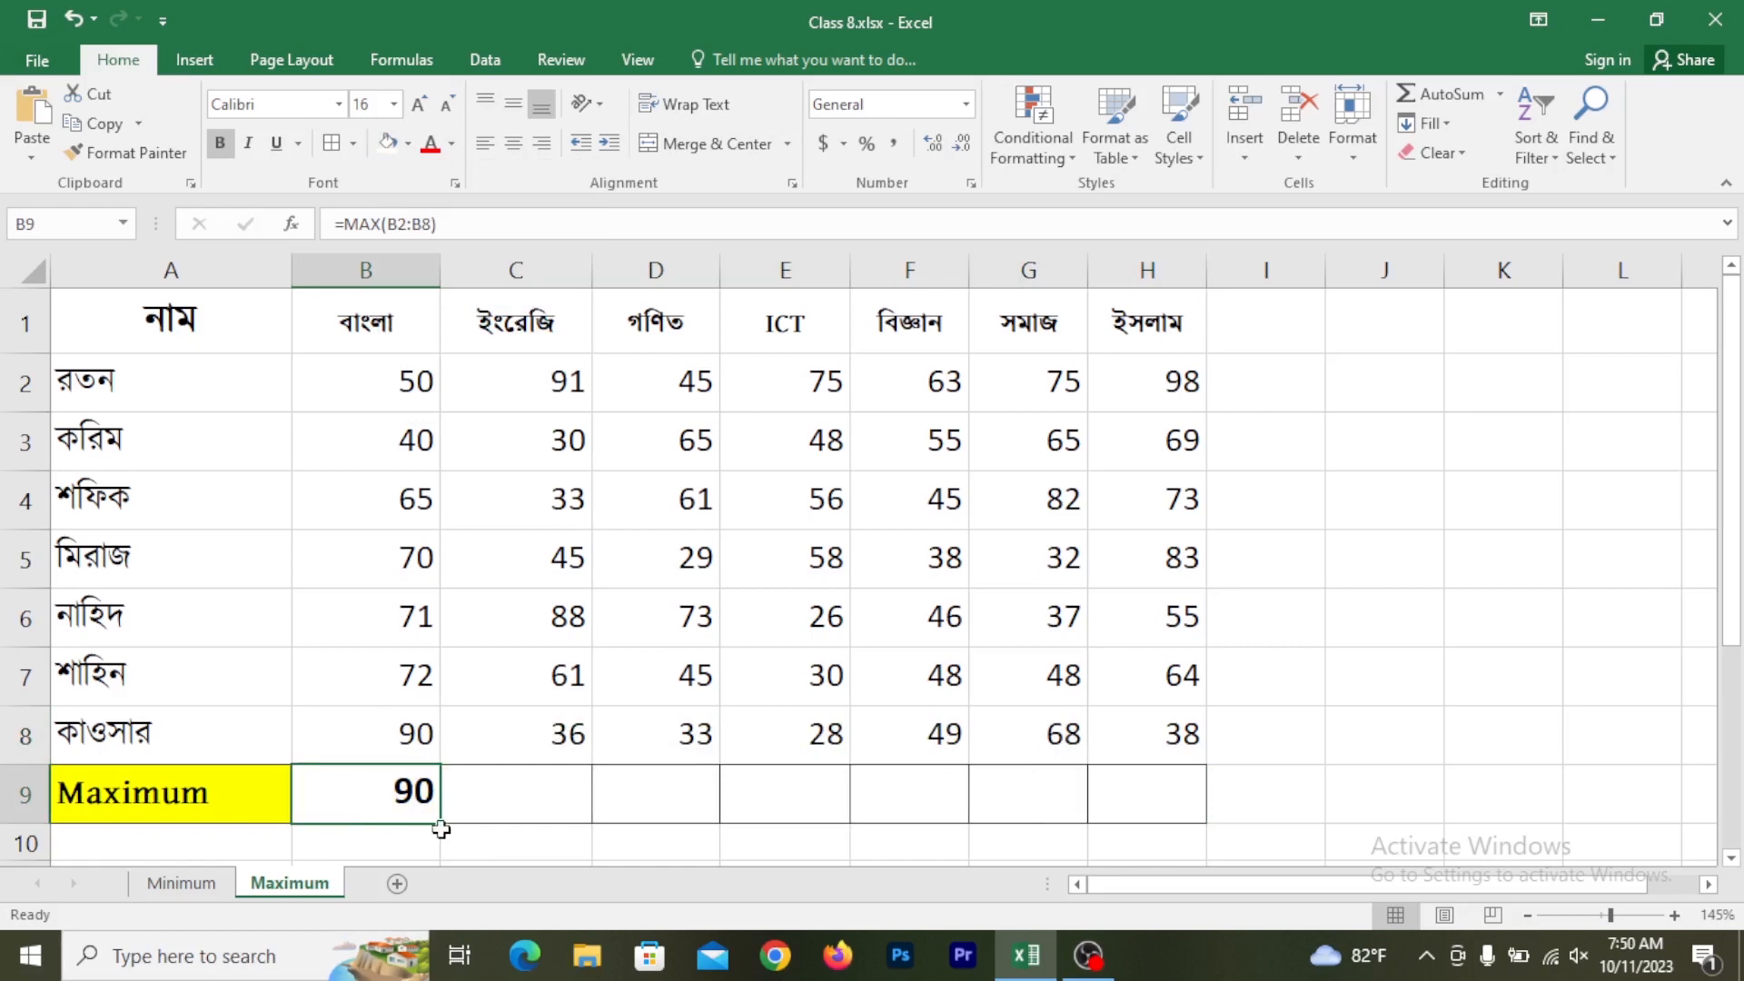
drag(438, 825, 1169, 783)
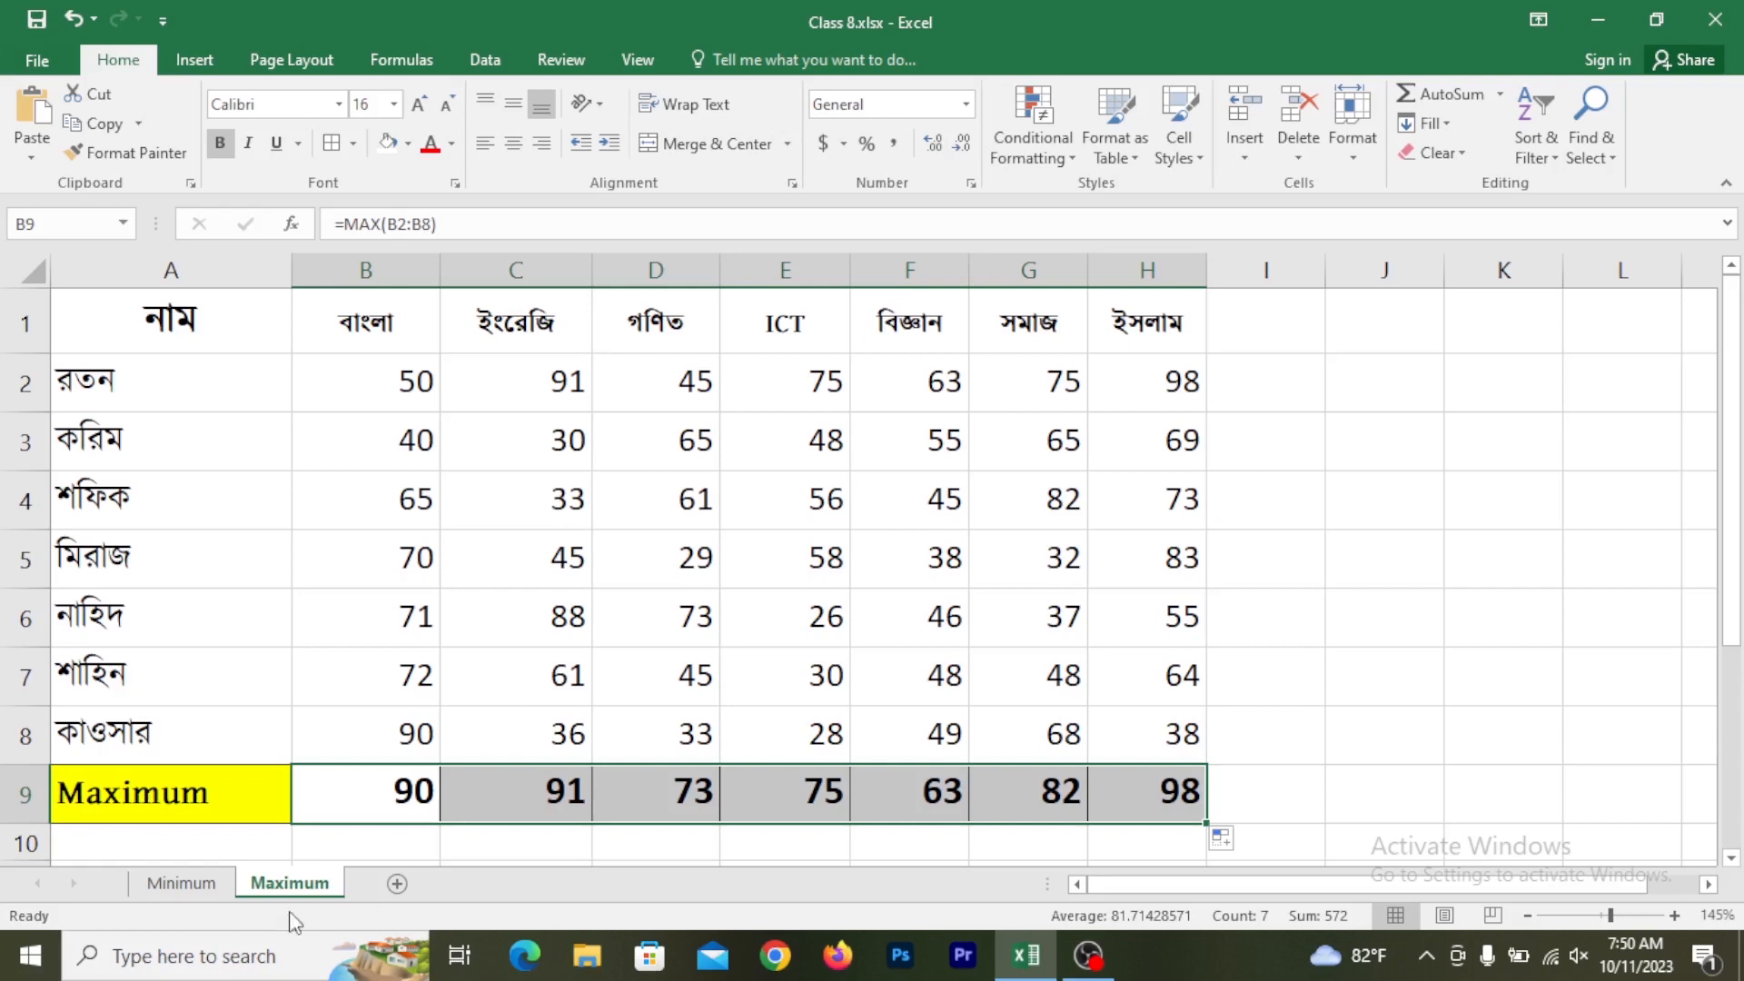
Remove the yellow fill colour from cells B9:H9 on the Minimum sheet
click(175, 879)
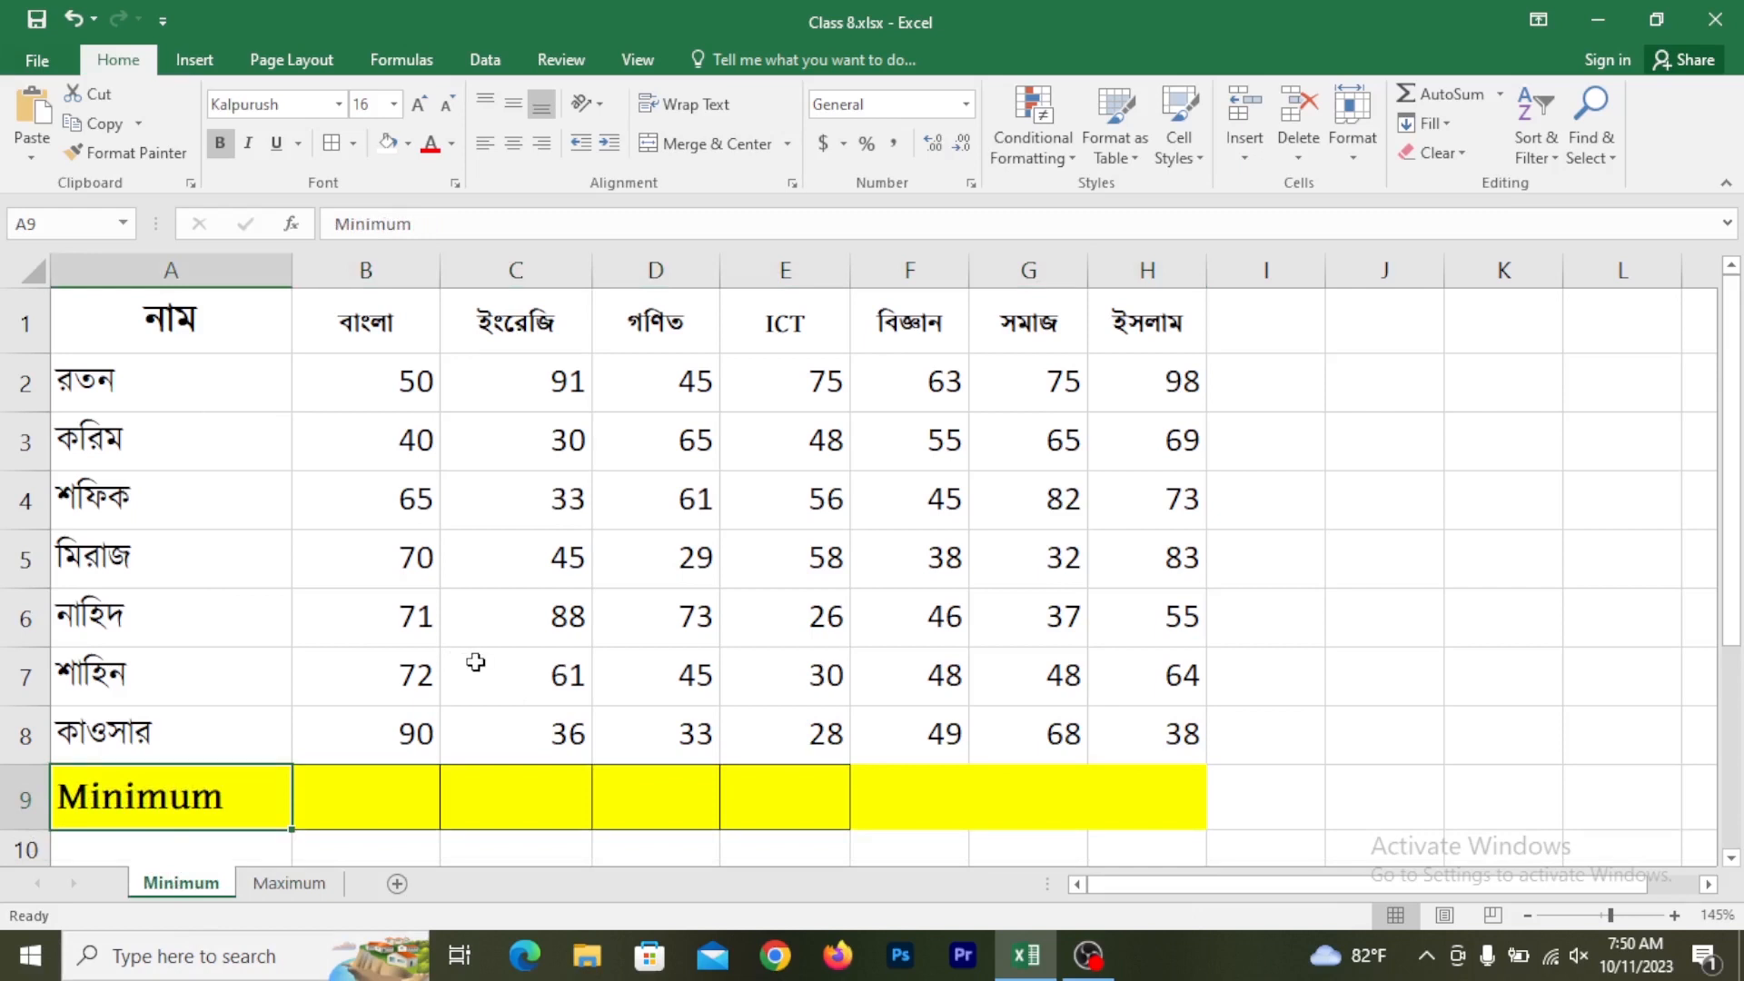
click(370, 811)
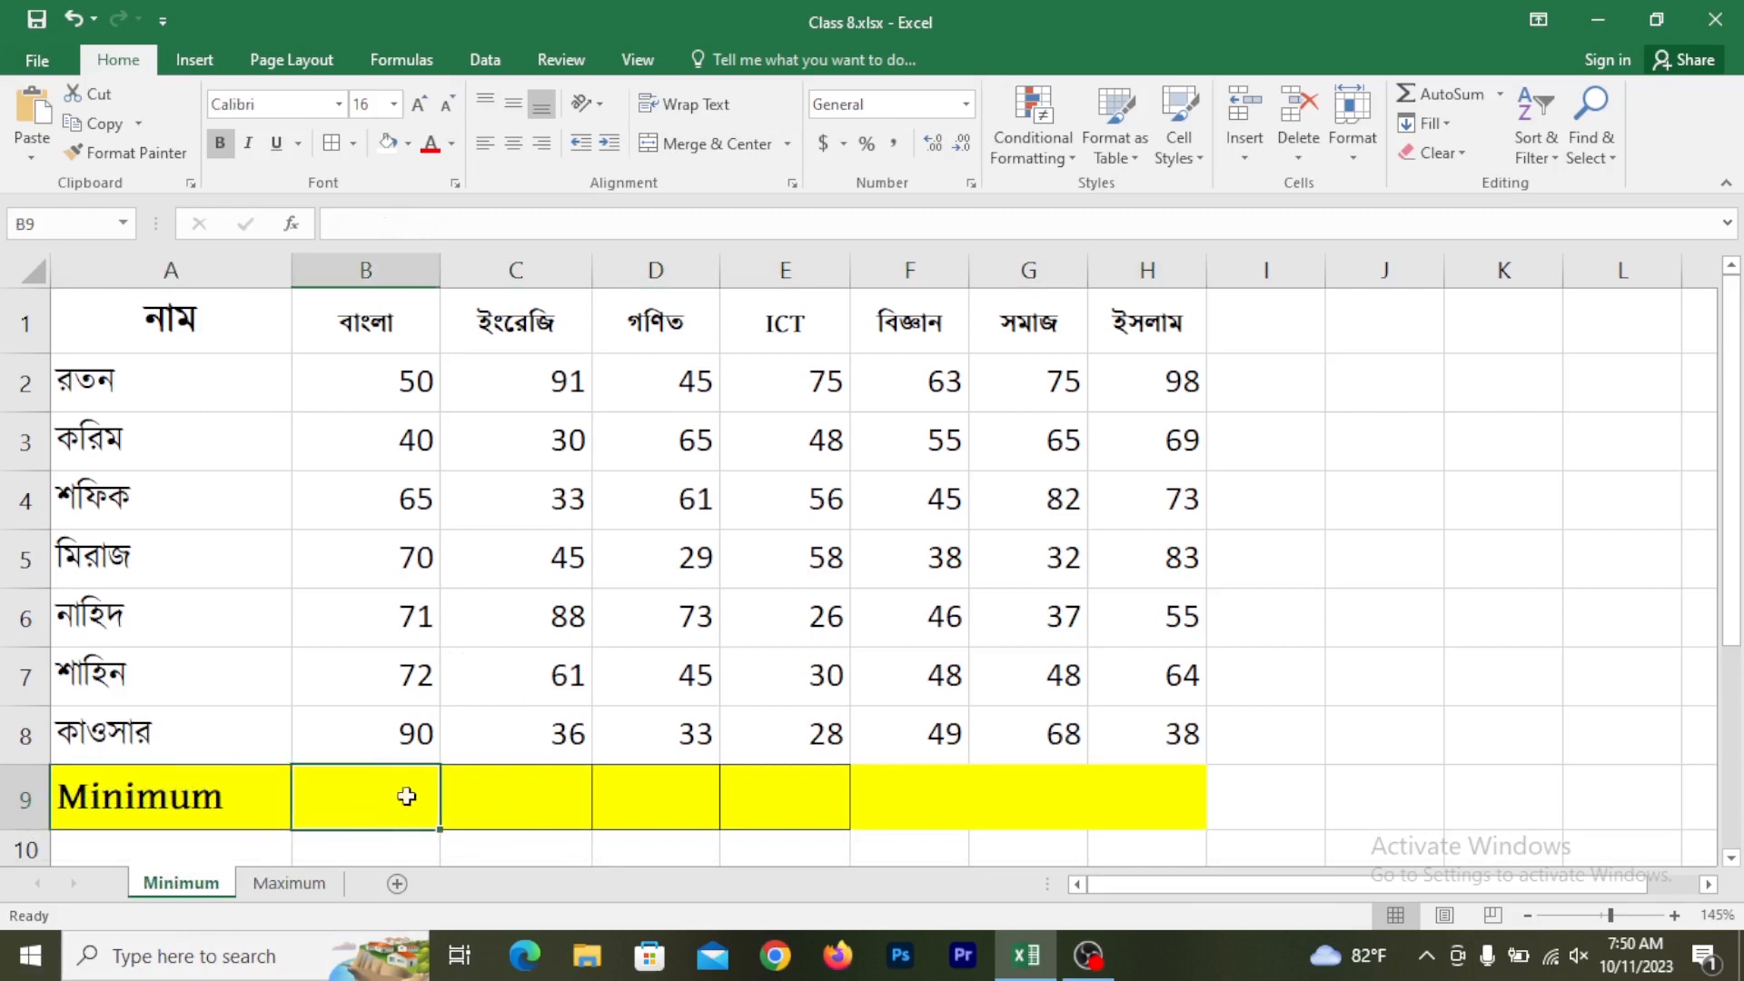
drag(319, 798, 1156, 809)
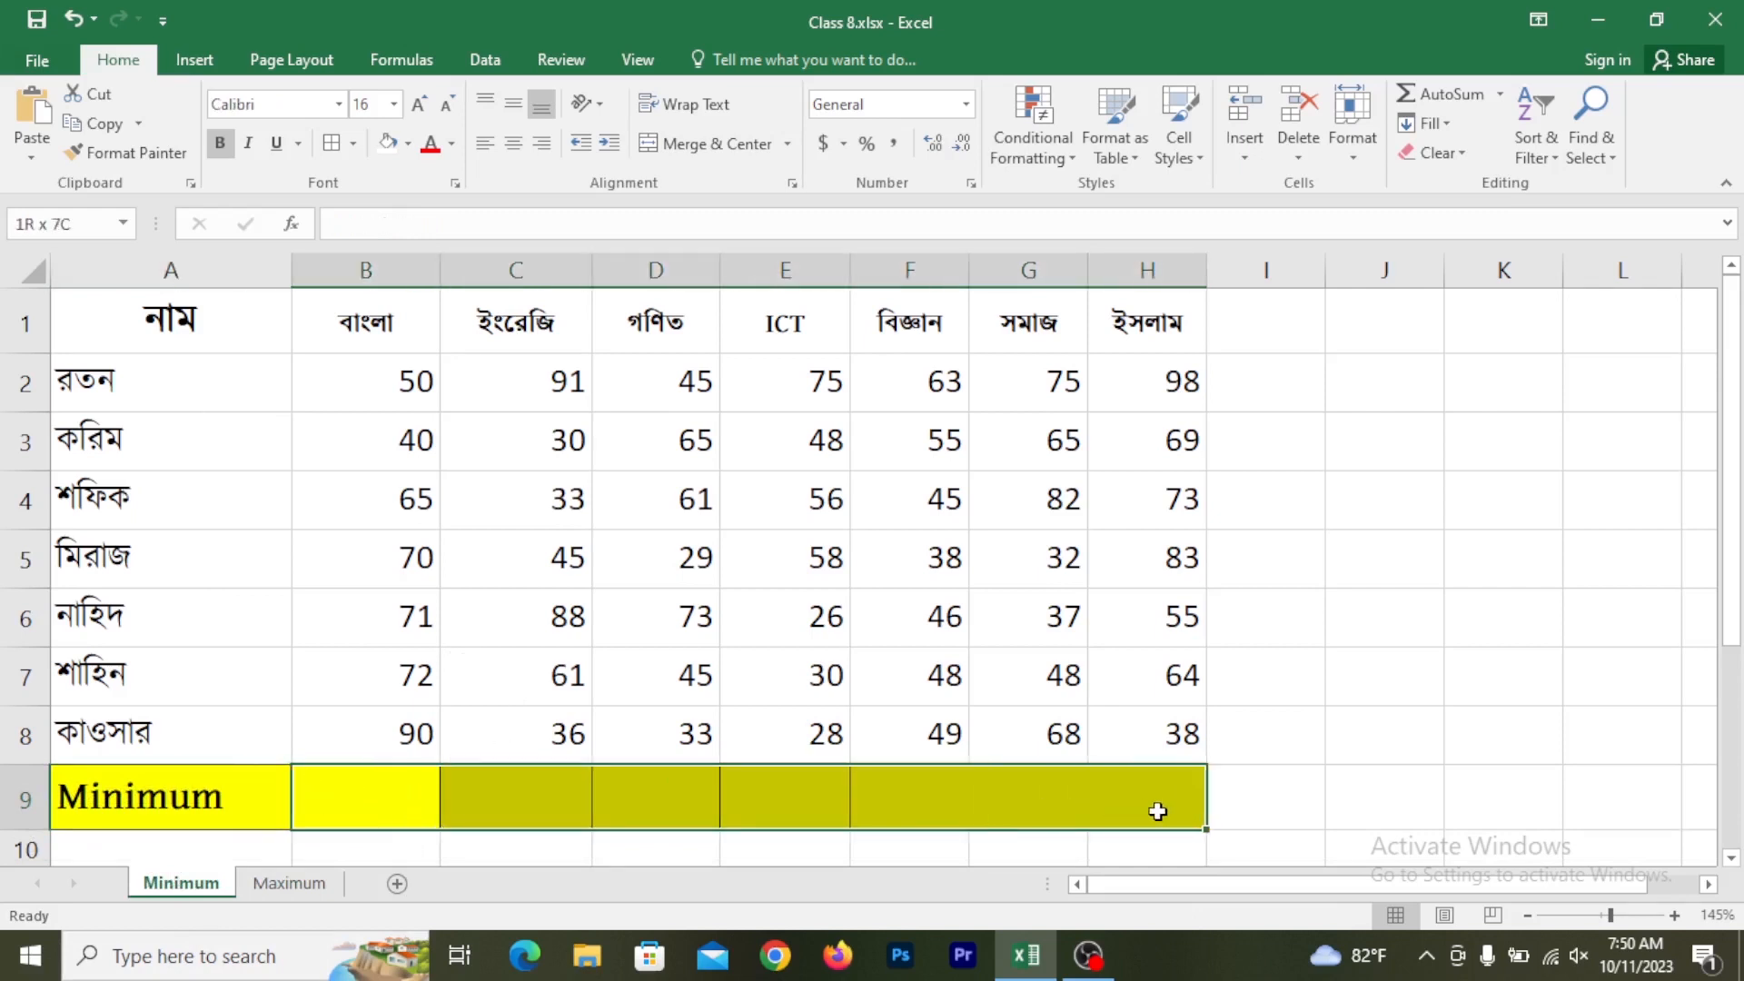
click(384, 150)
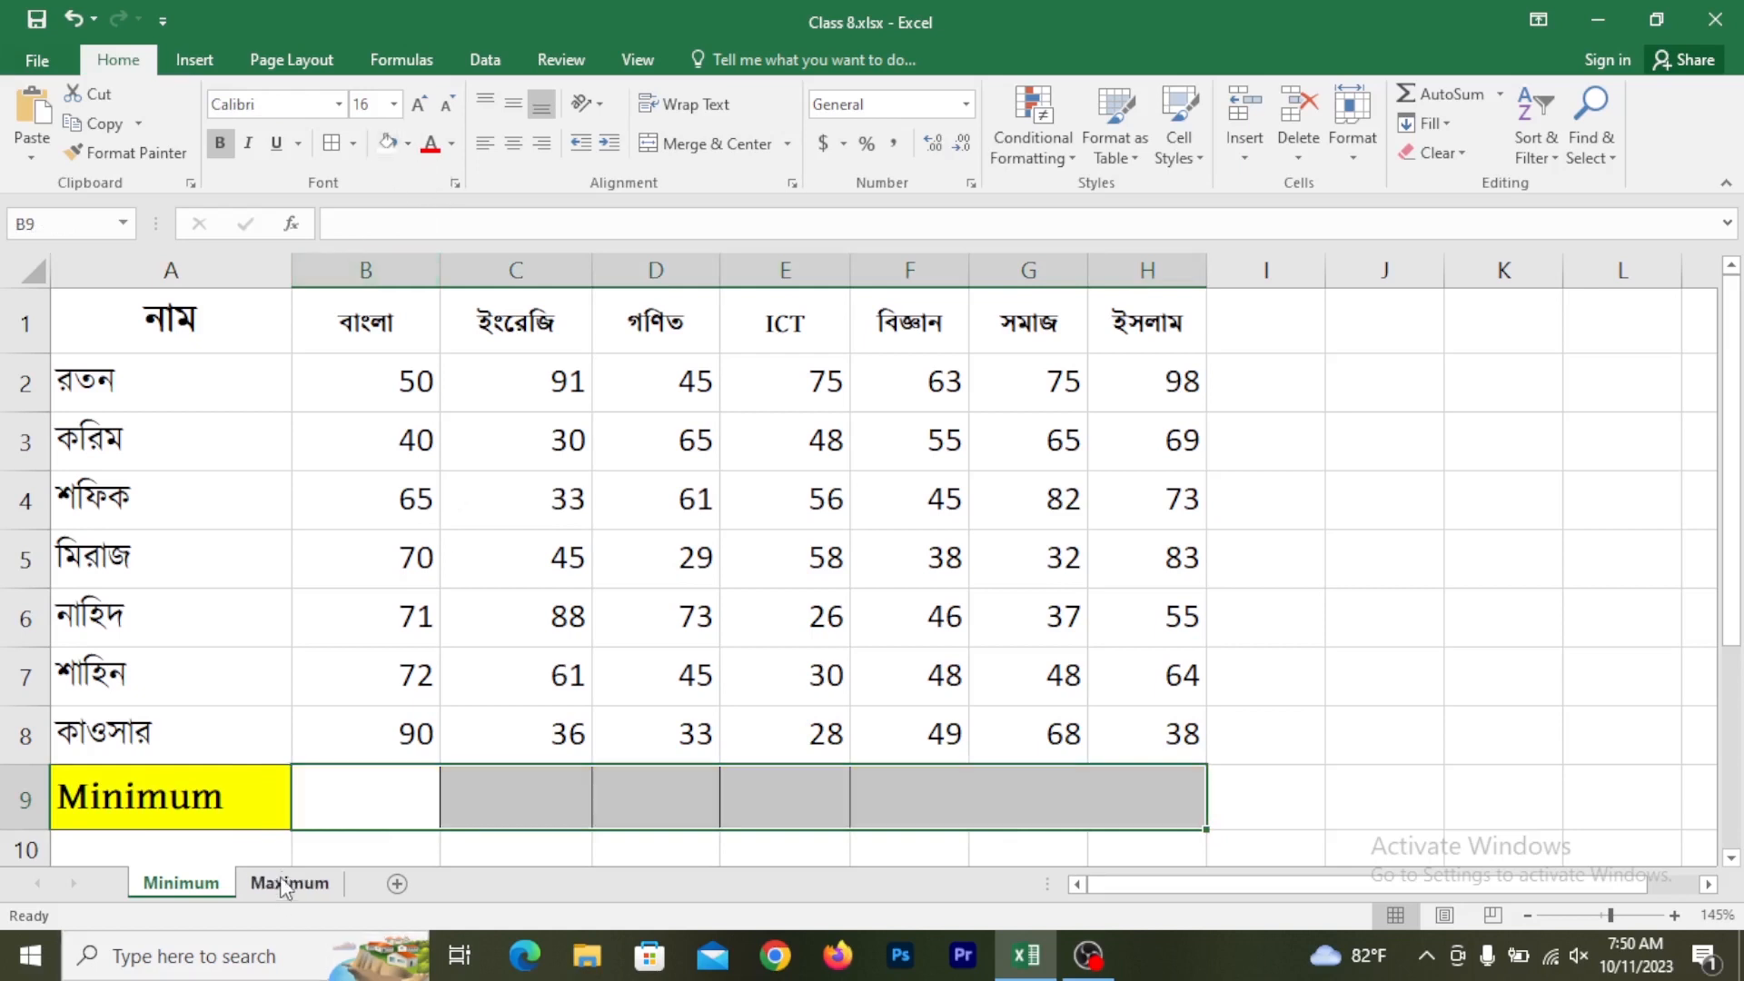
Enter =min(B2,B3,B4,B5,B6,B7,B8) in cell B9 to find the lowest বাংলা mark from individual cell references
click(414, 795)
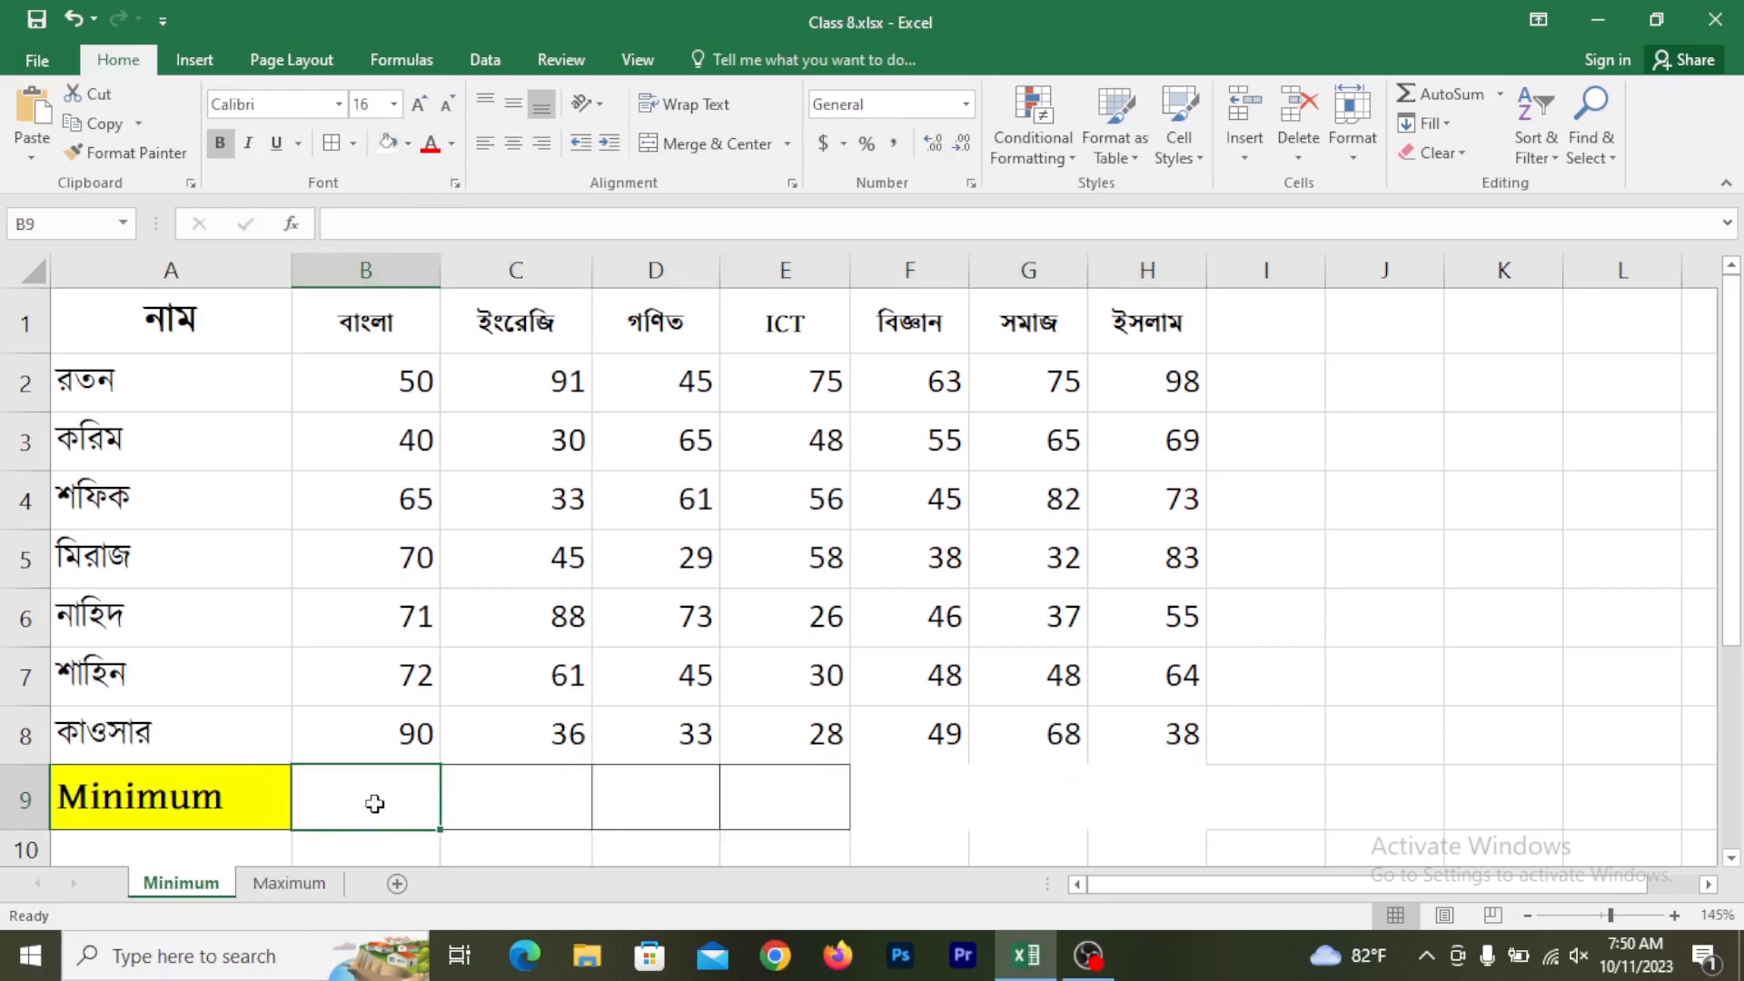
text(=)
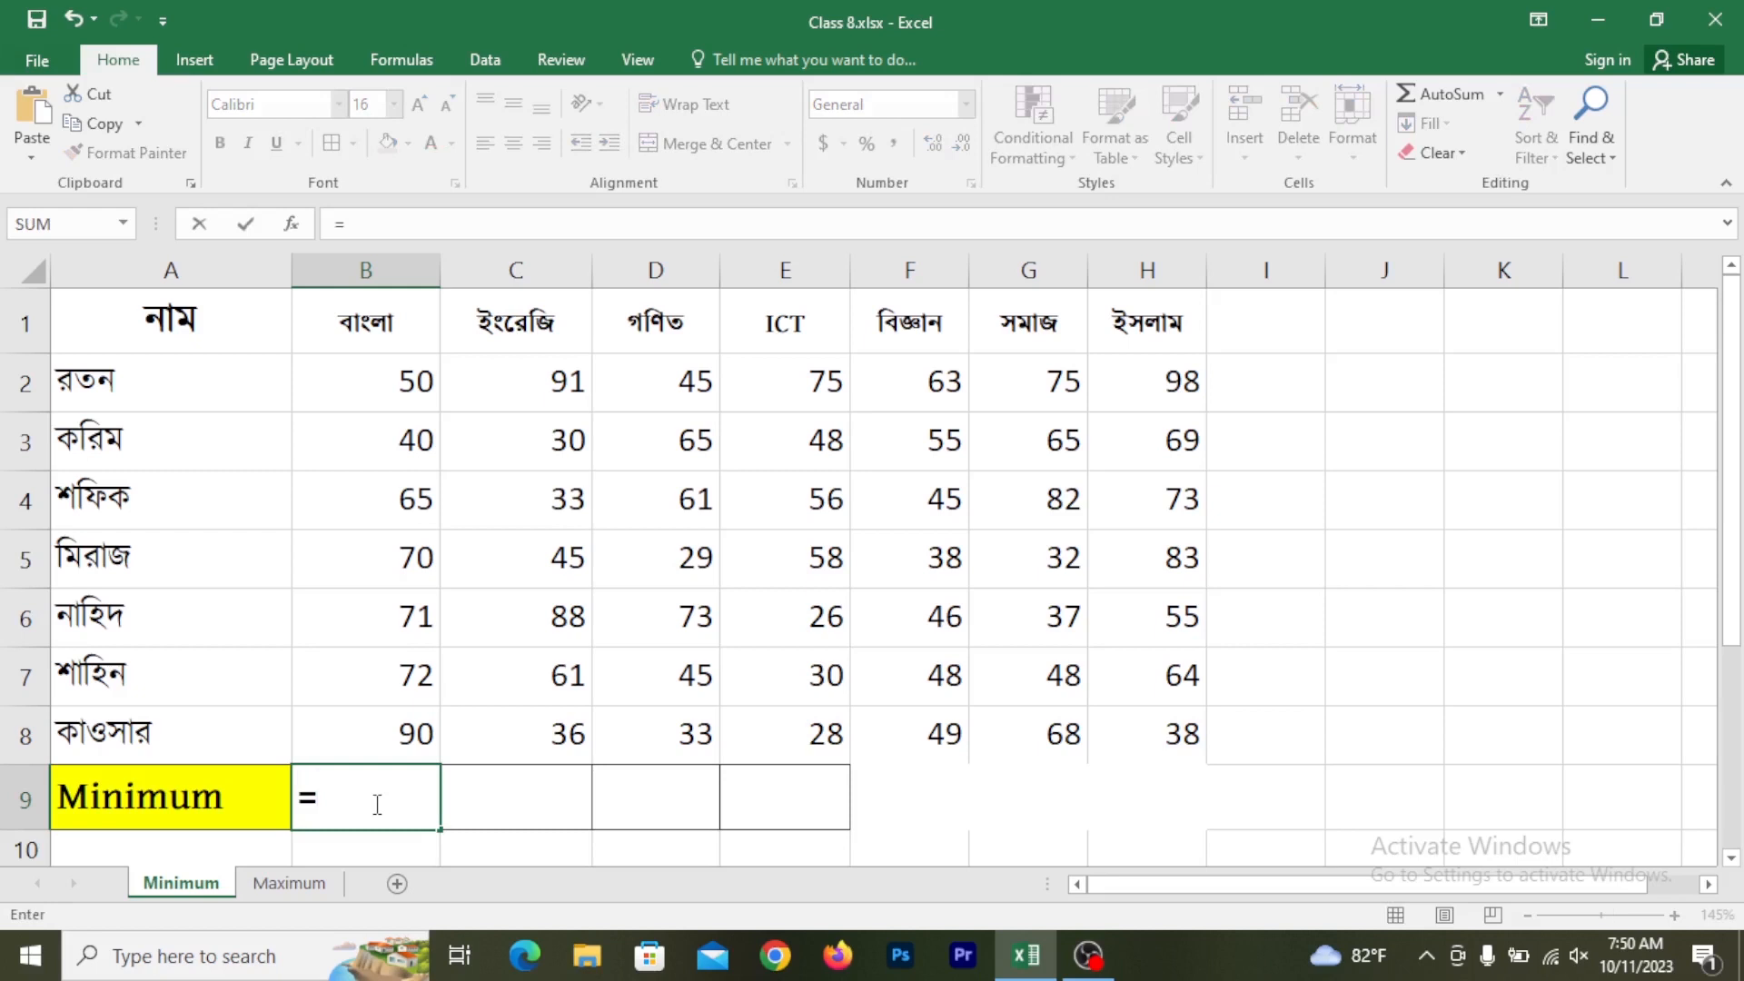
text(su)
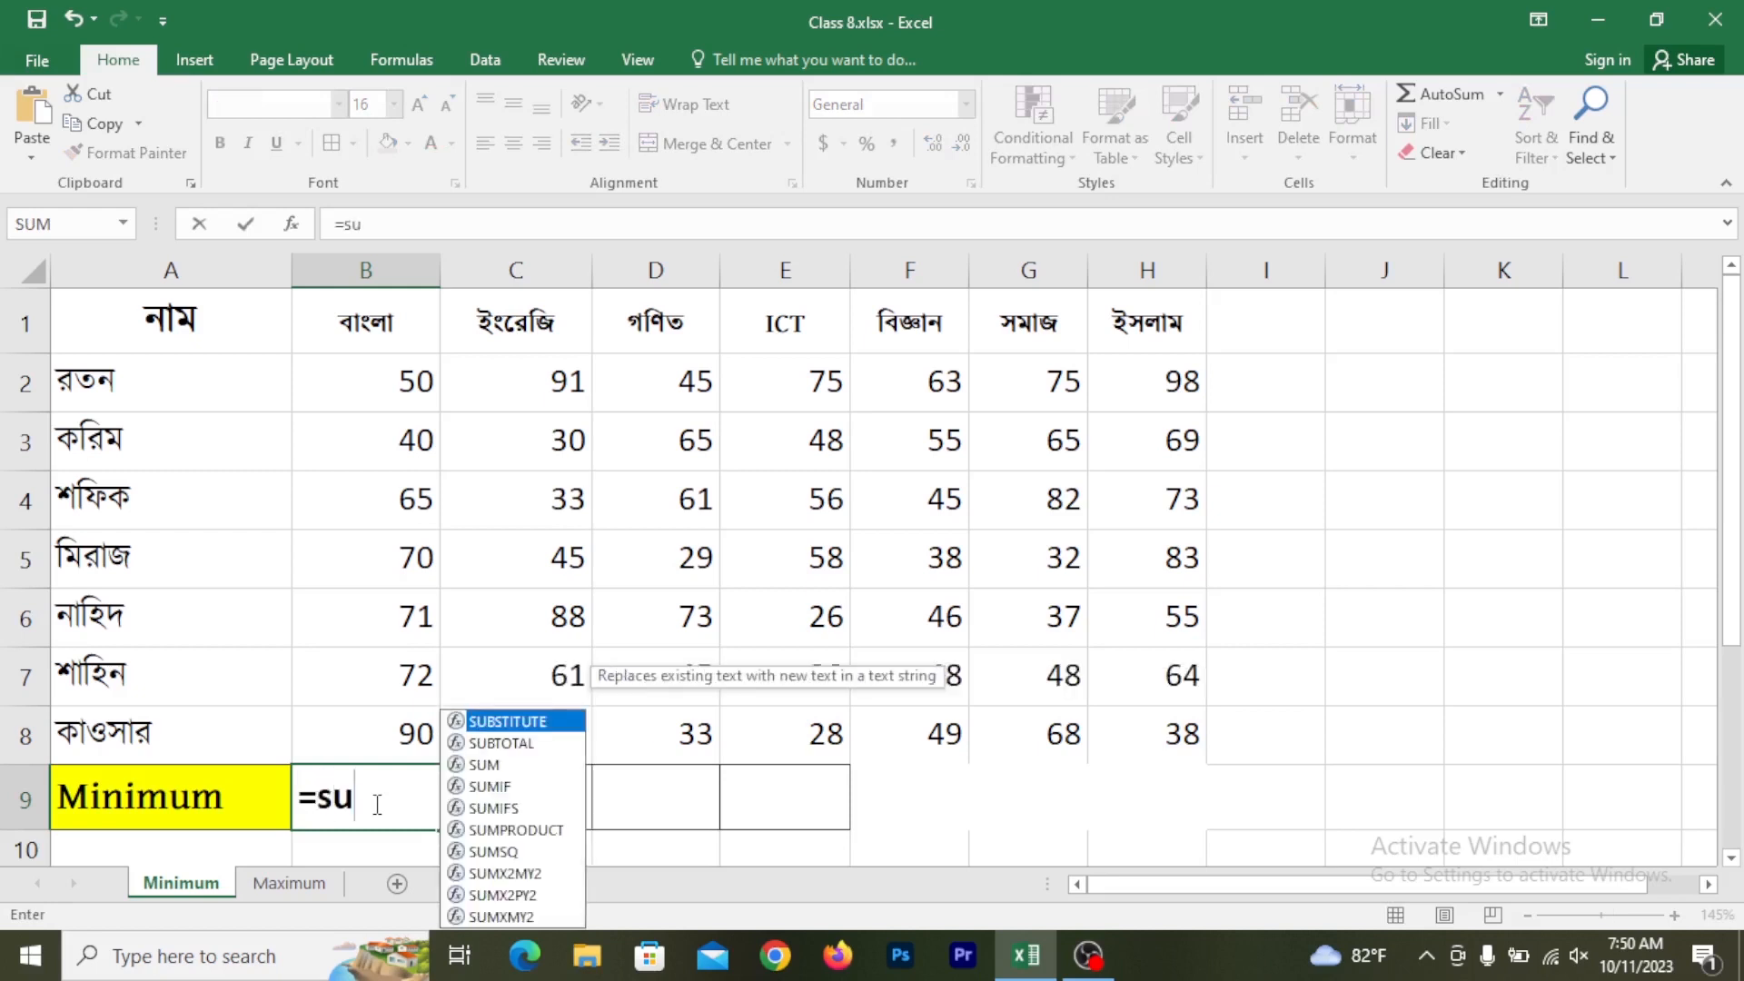
key(BackSpace)
key(BackSpace)
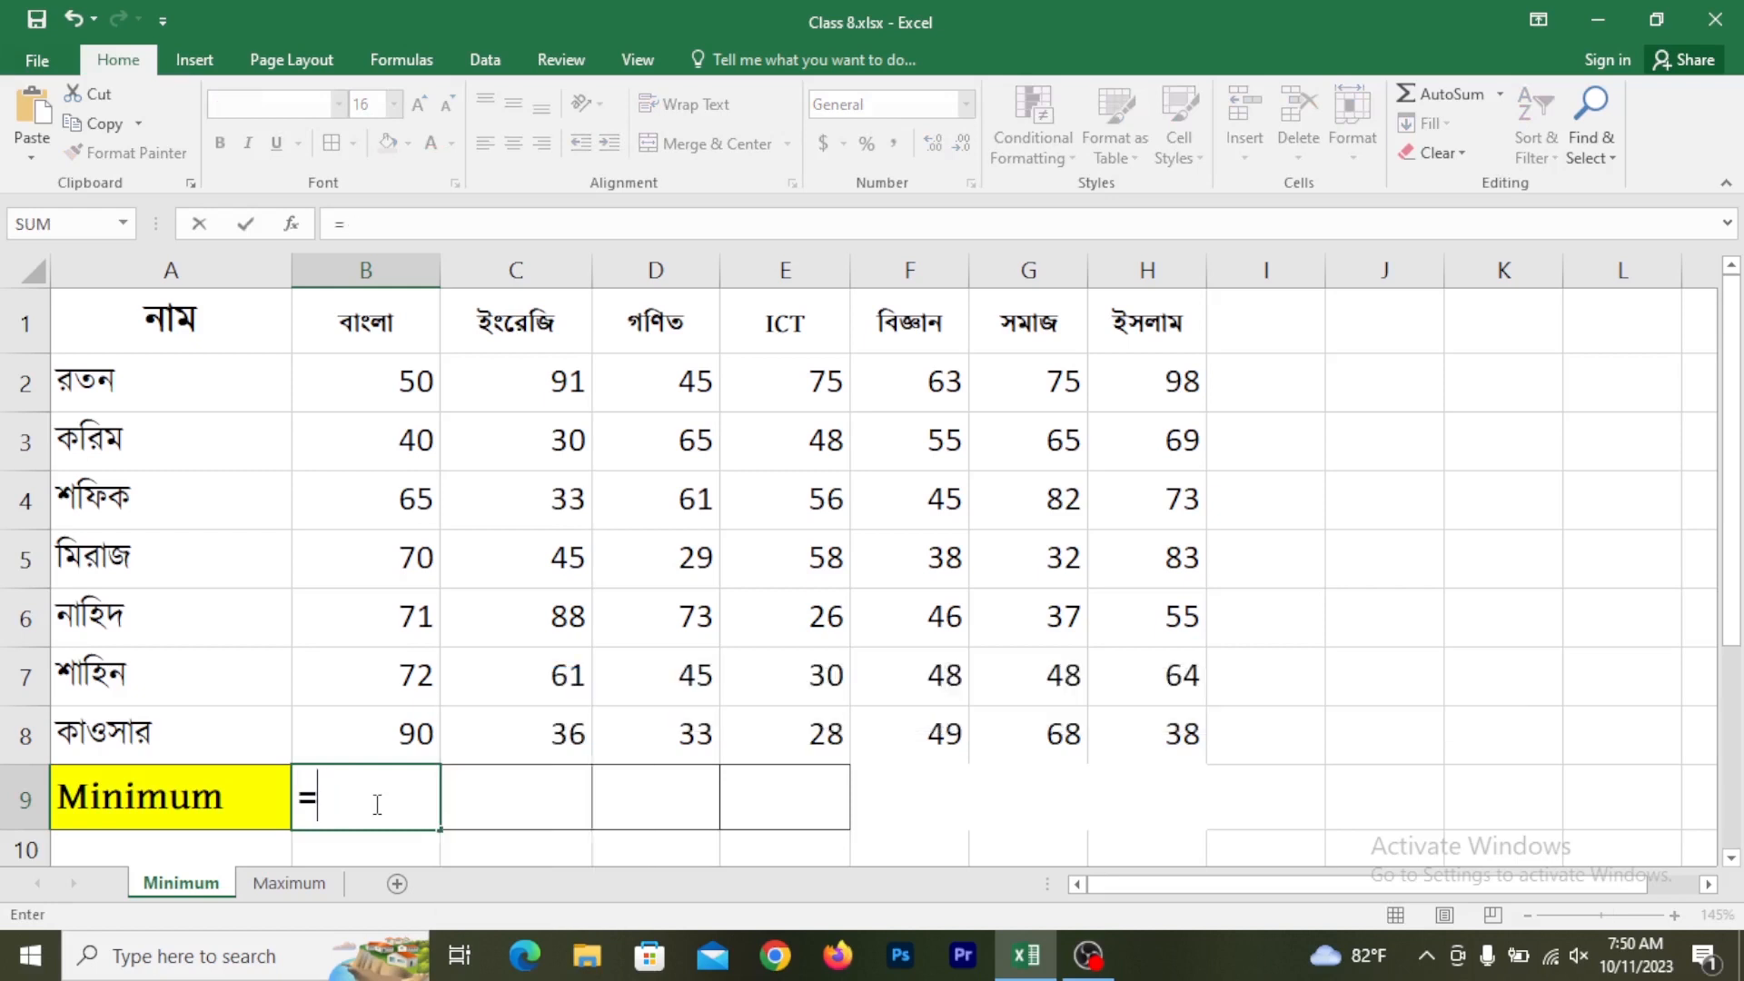
text(min)
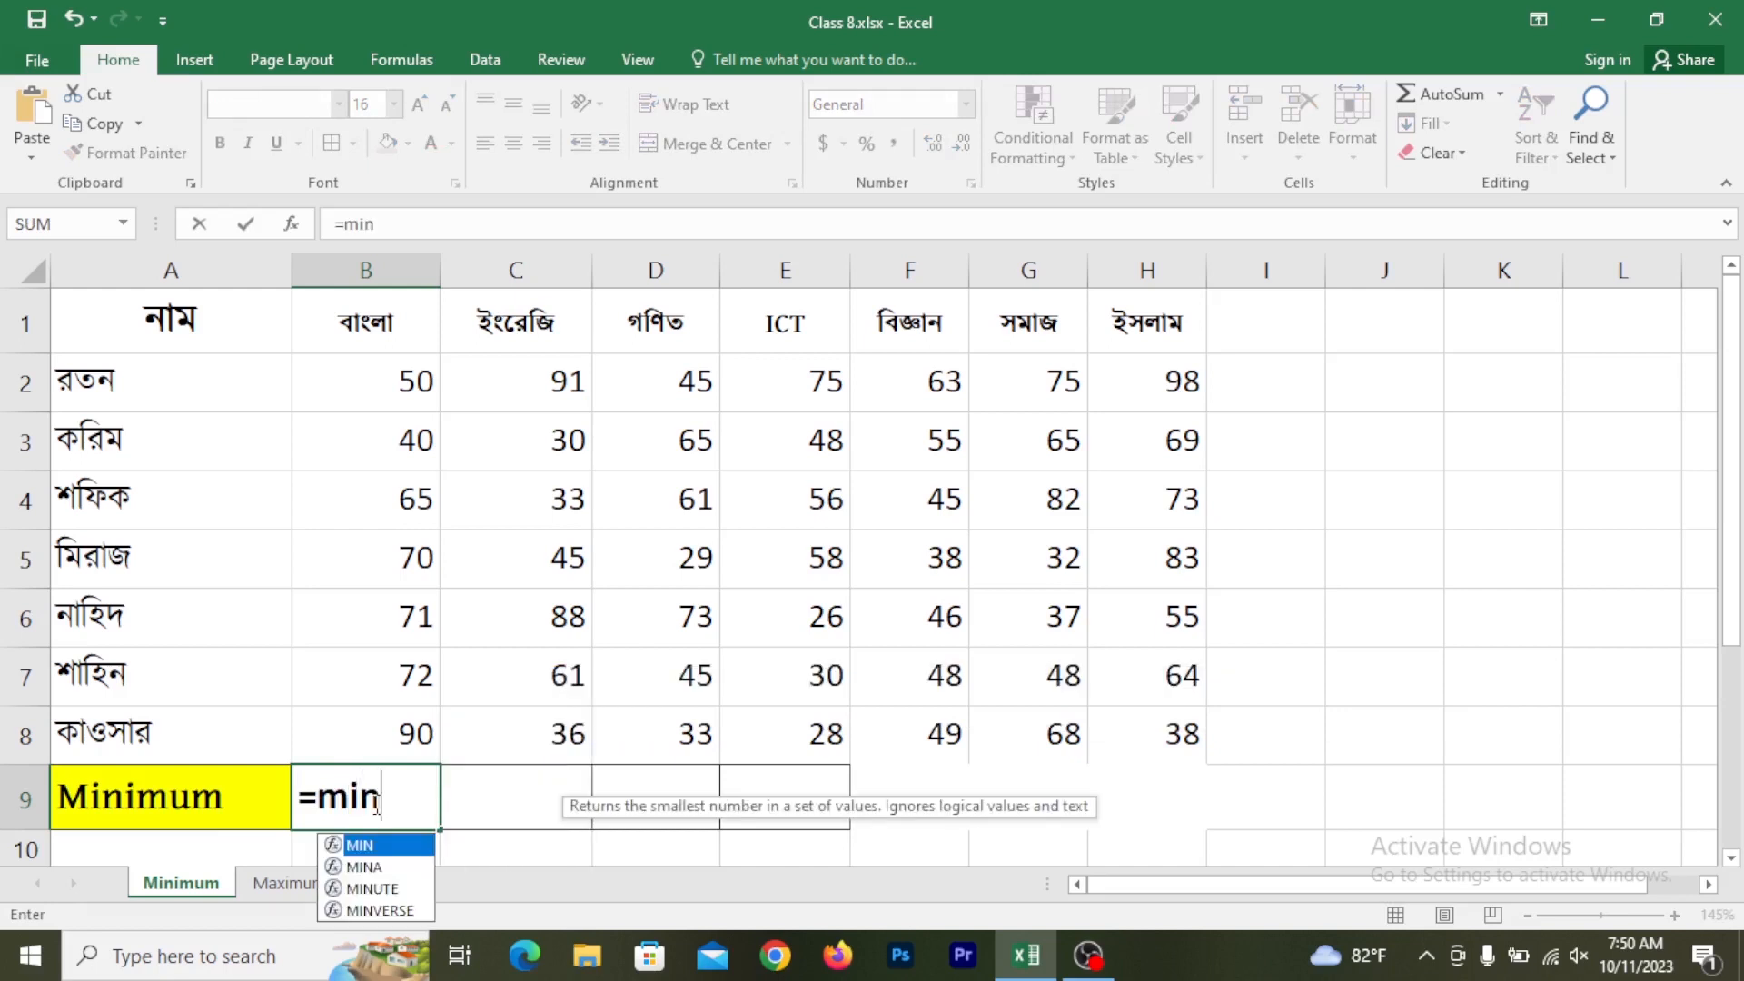
text(()
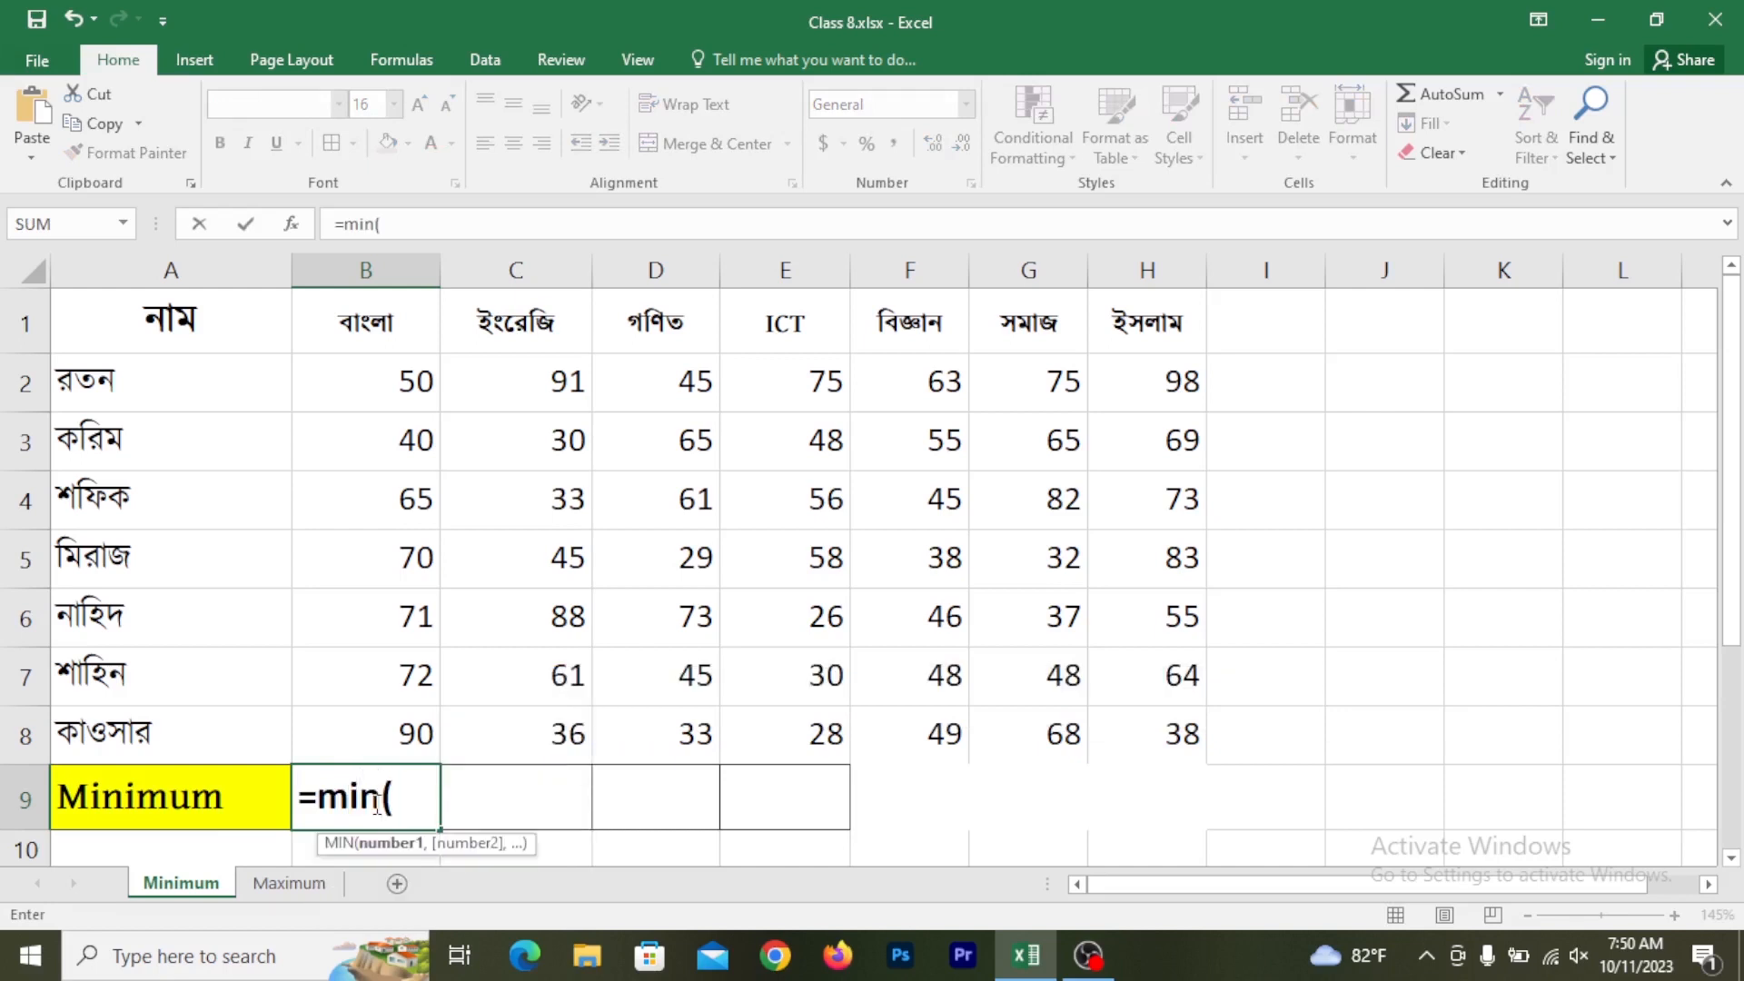
click(357, 387)
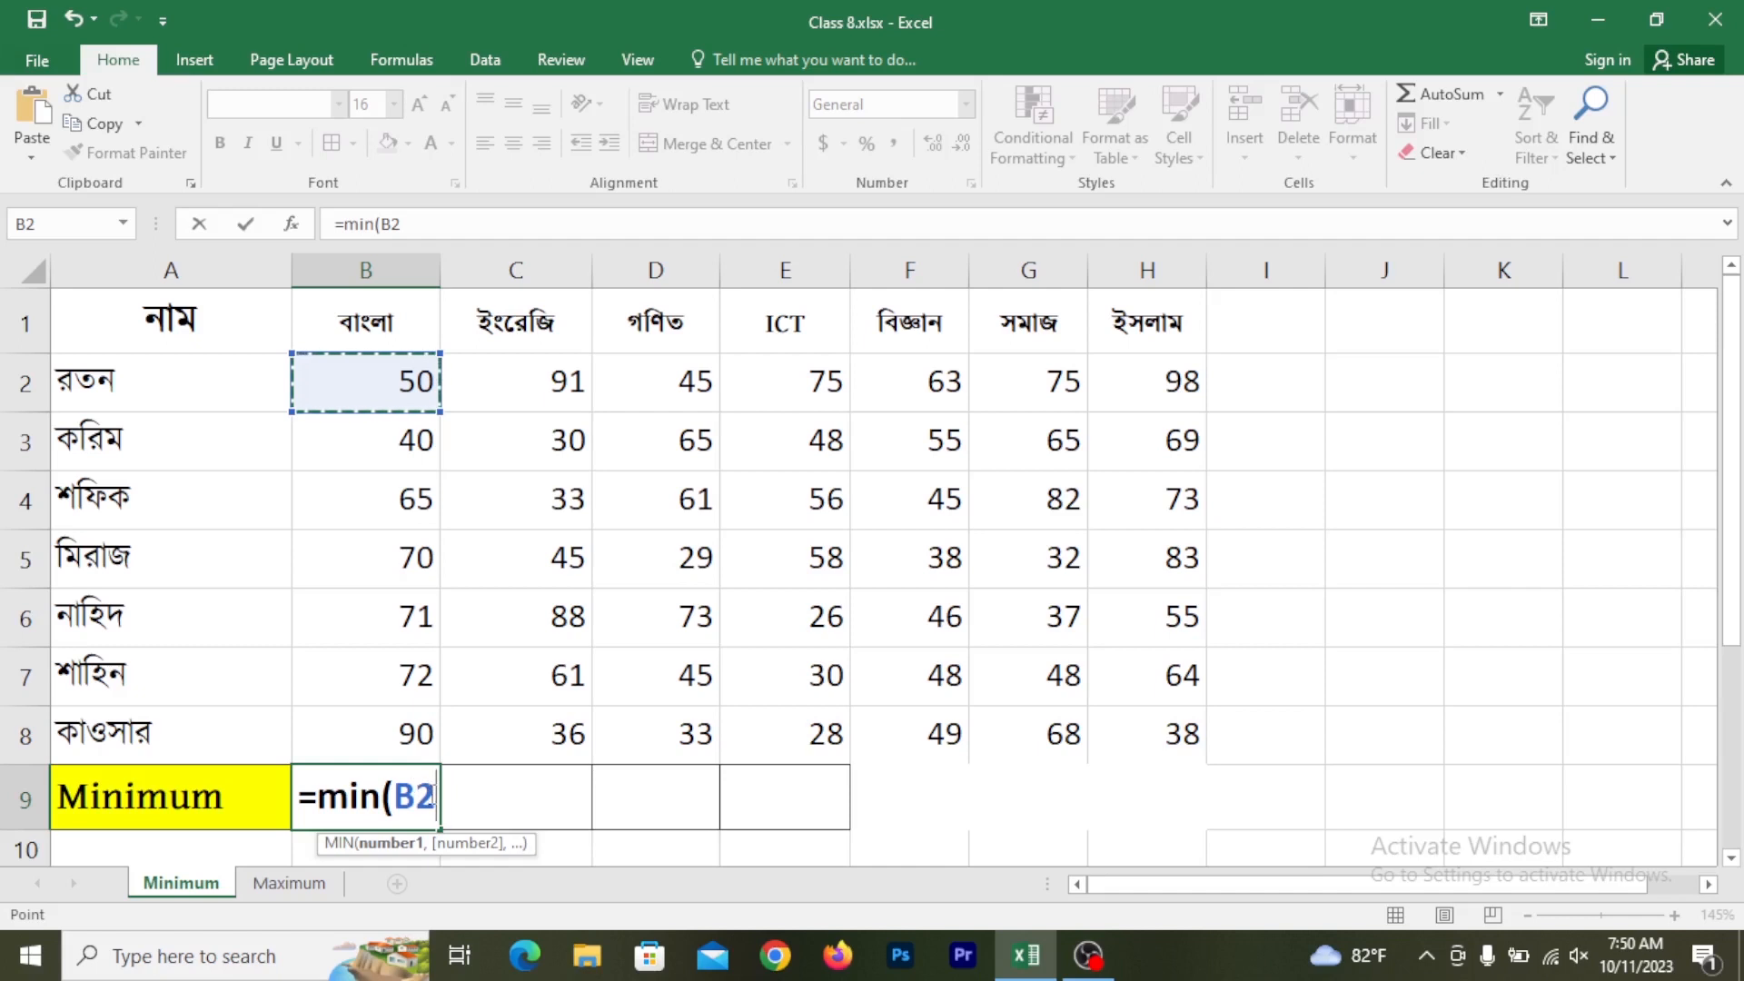
text(,)
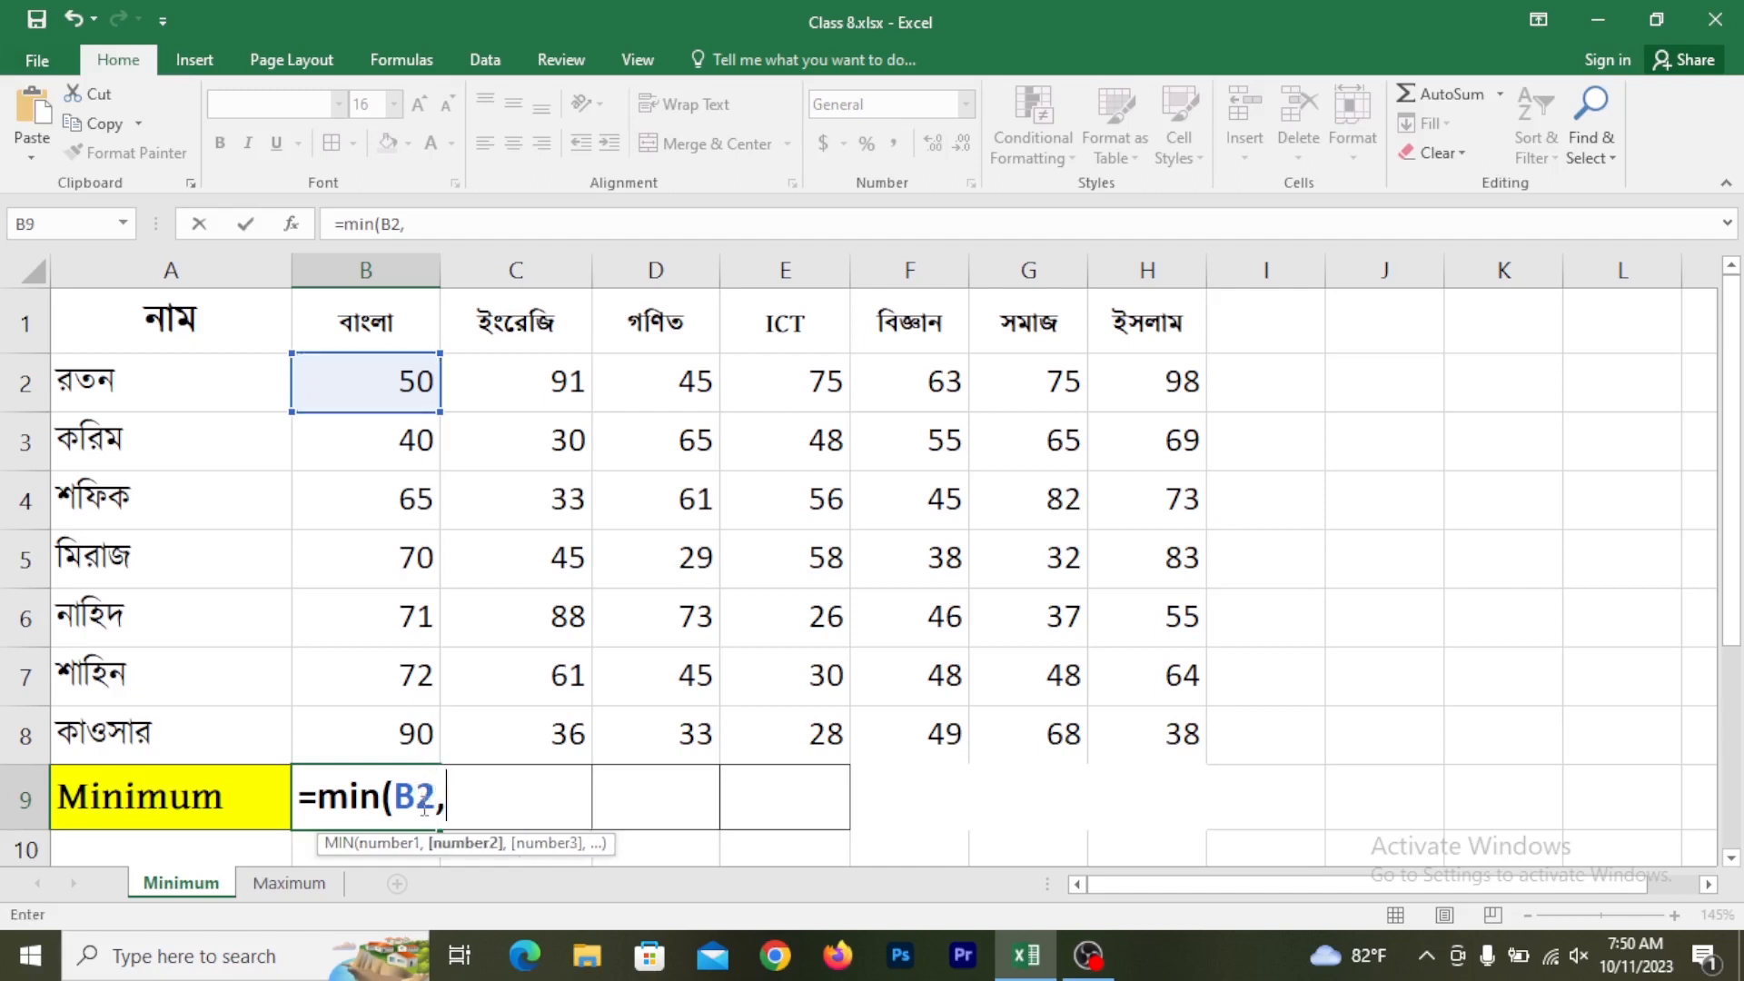
click(380, 431)
text(,)
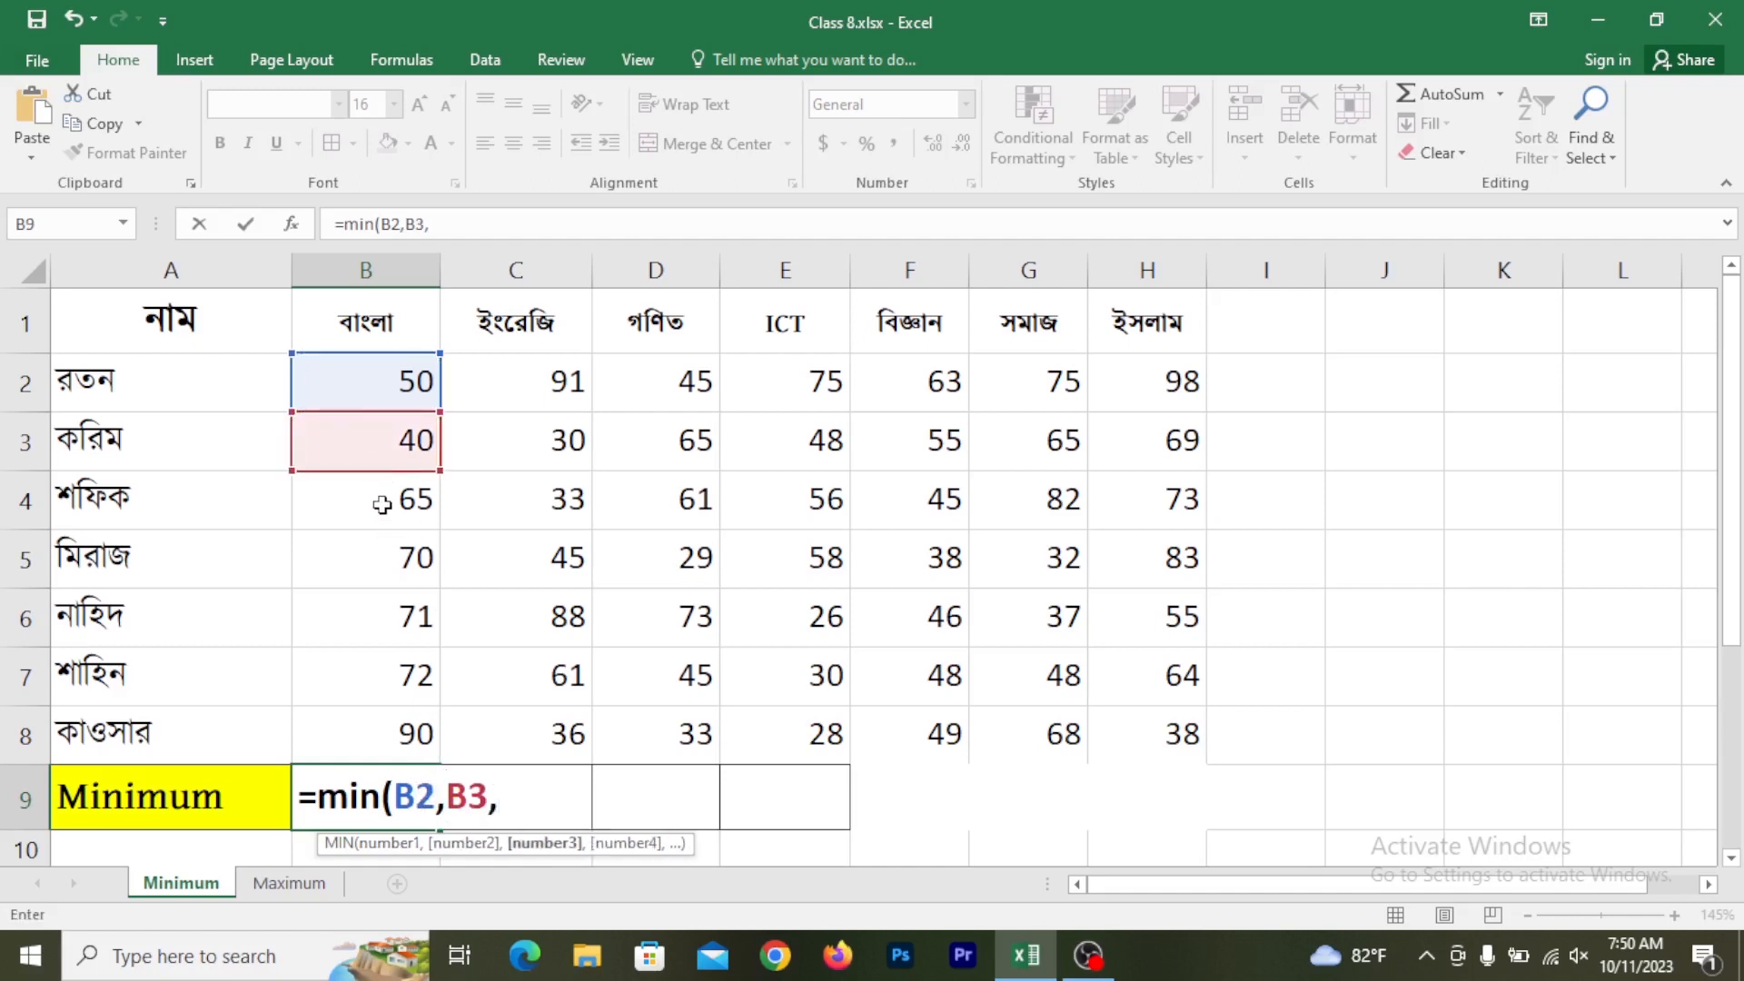
click(381, 504)
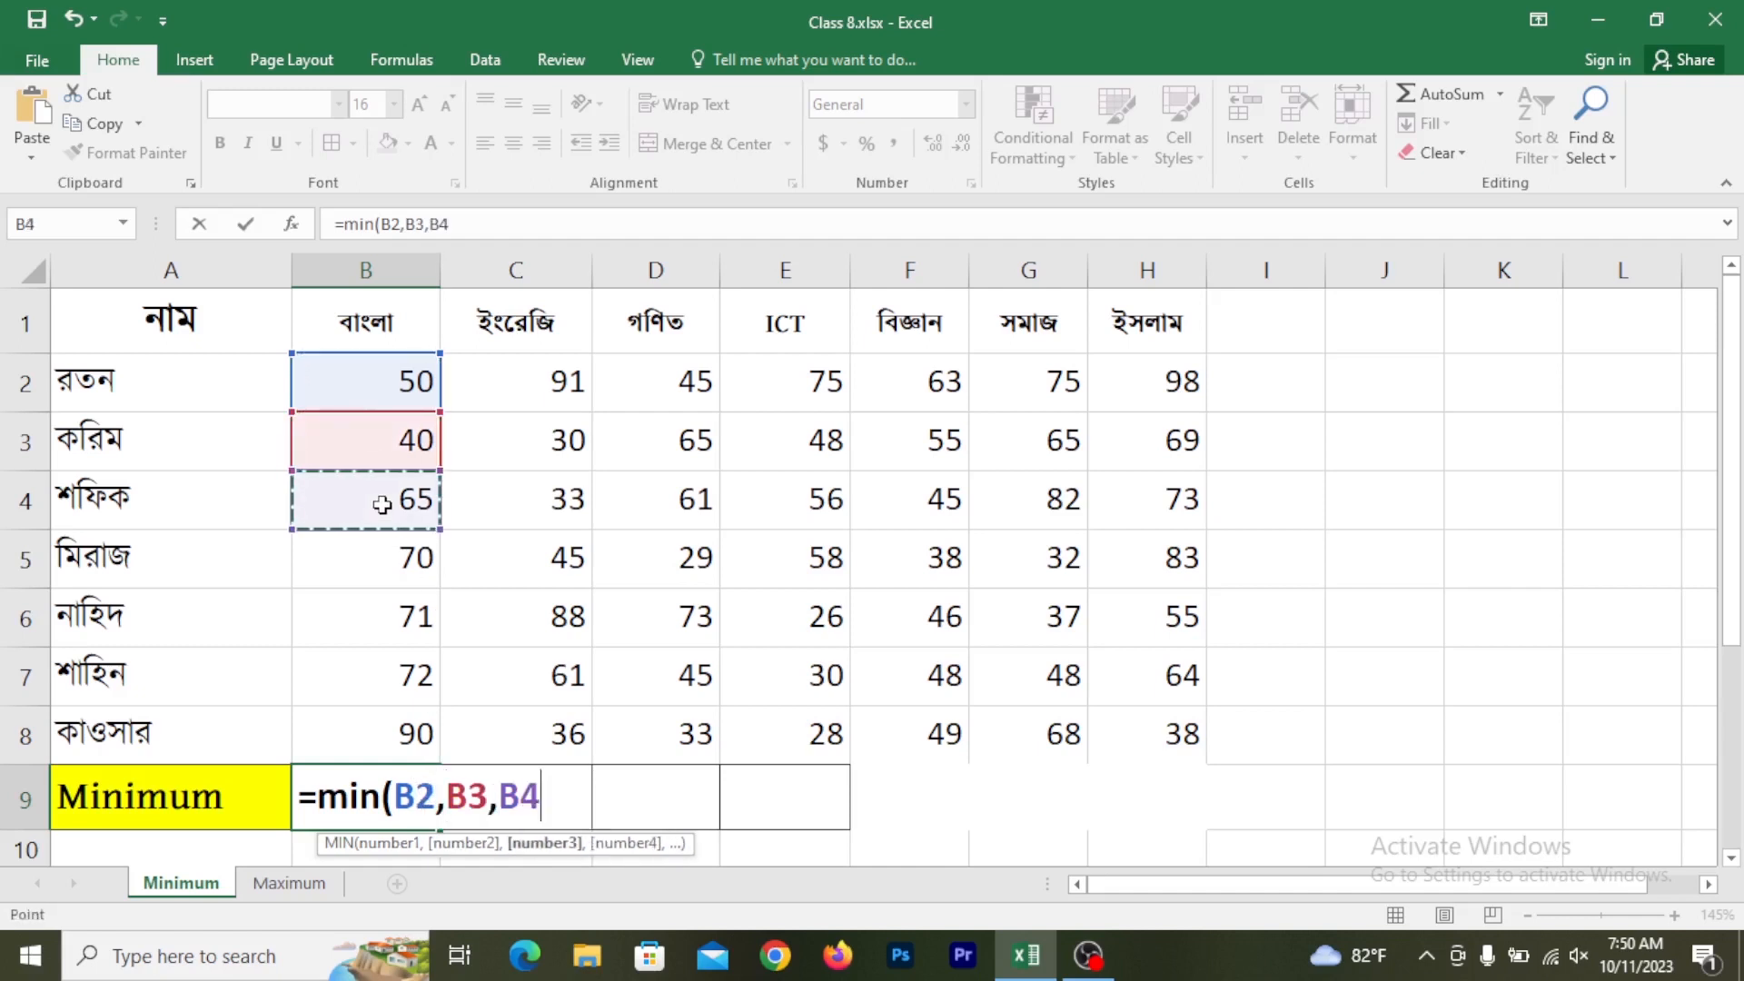
text(,)
click(403, 568)
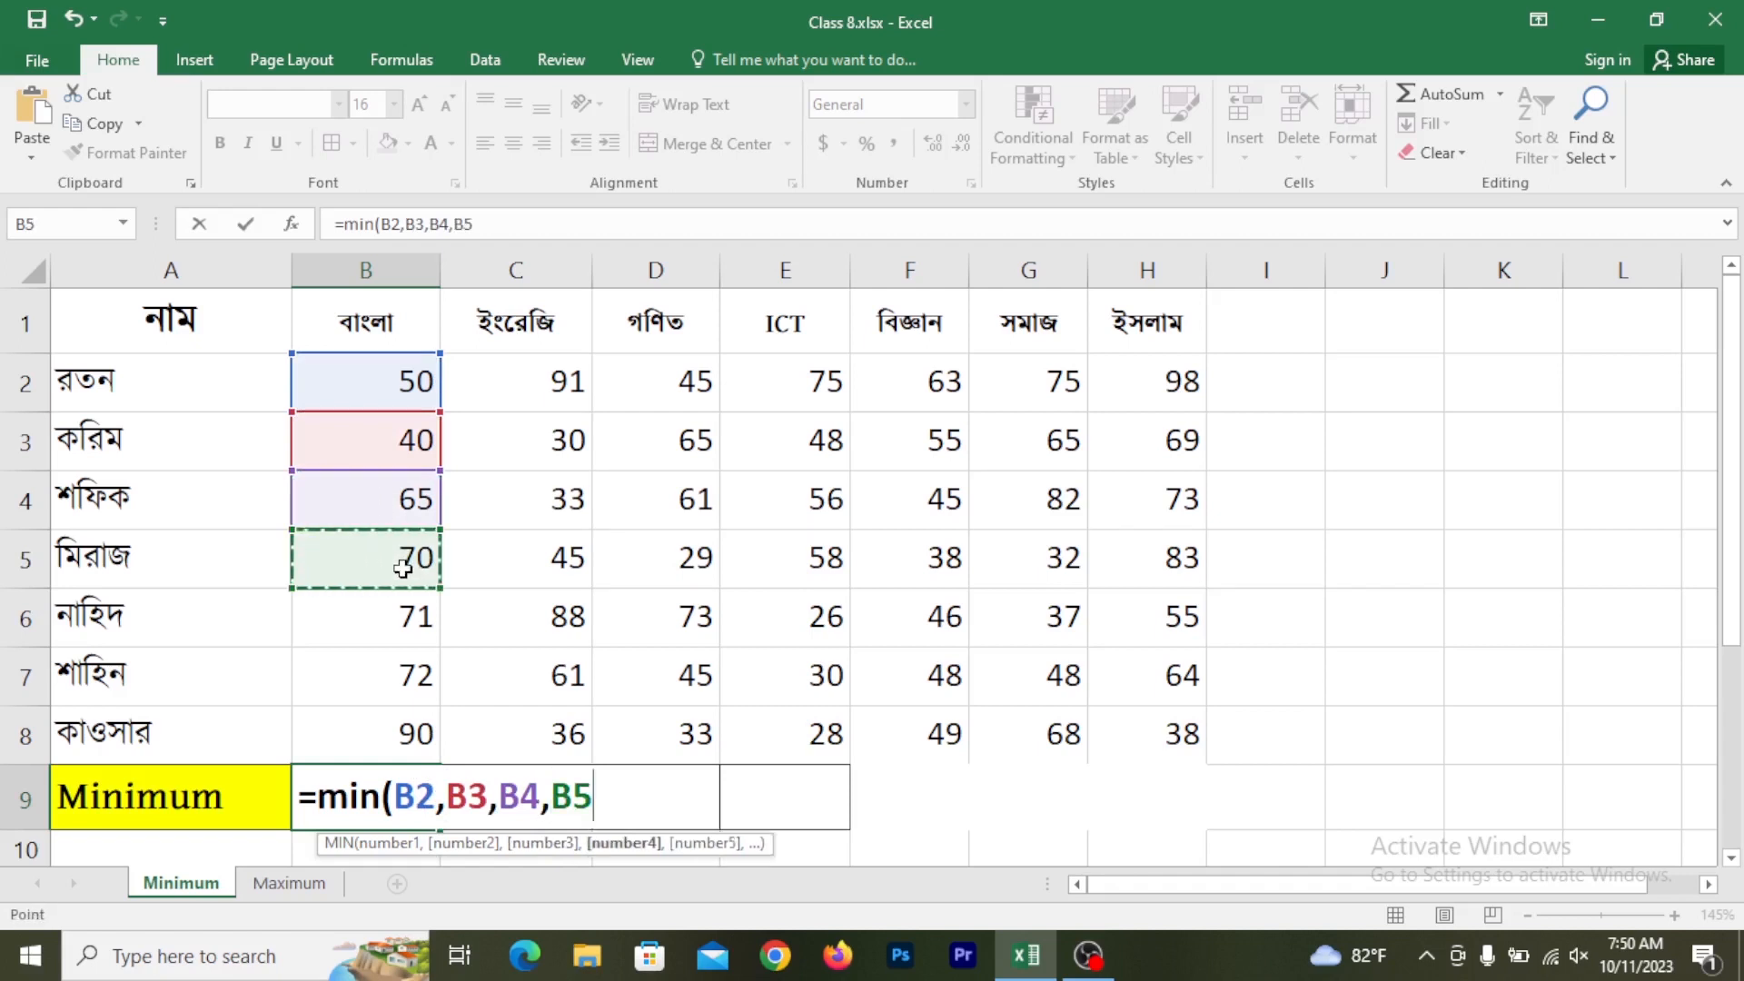
text(,)
click(405, 620)
text(,)
click(411, 672)
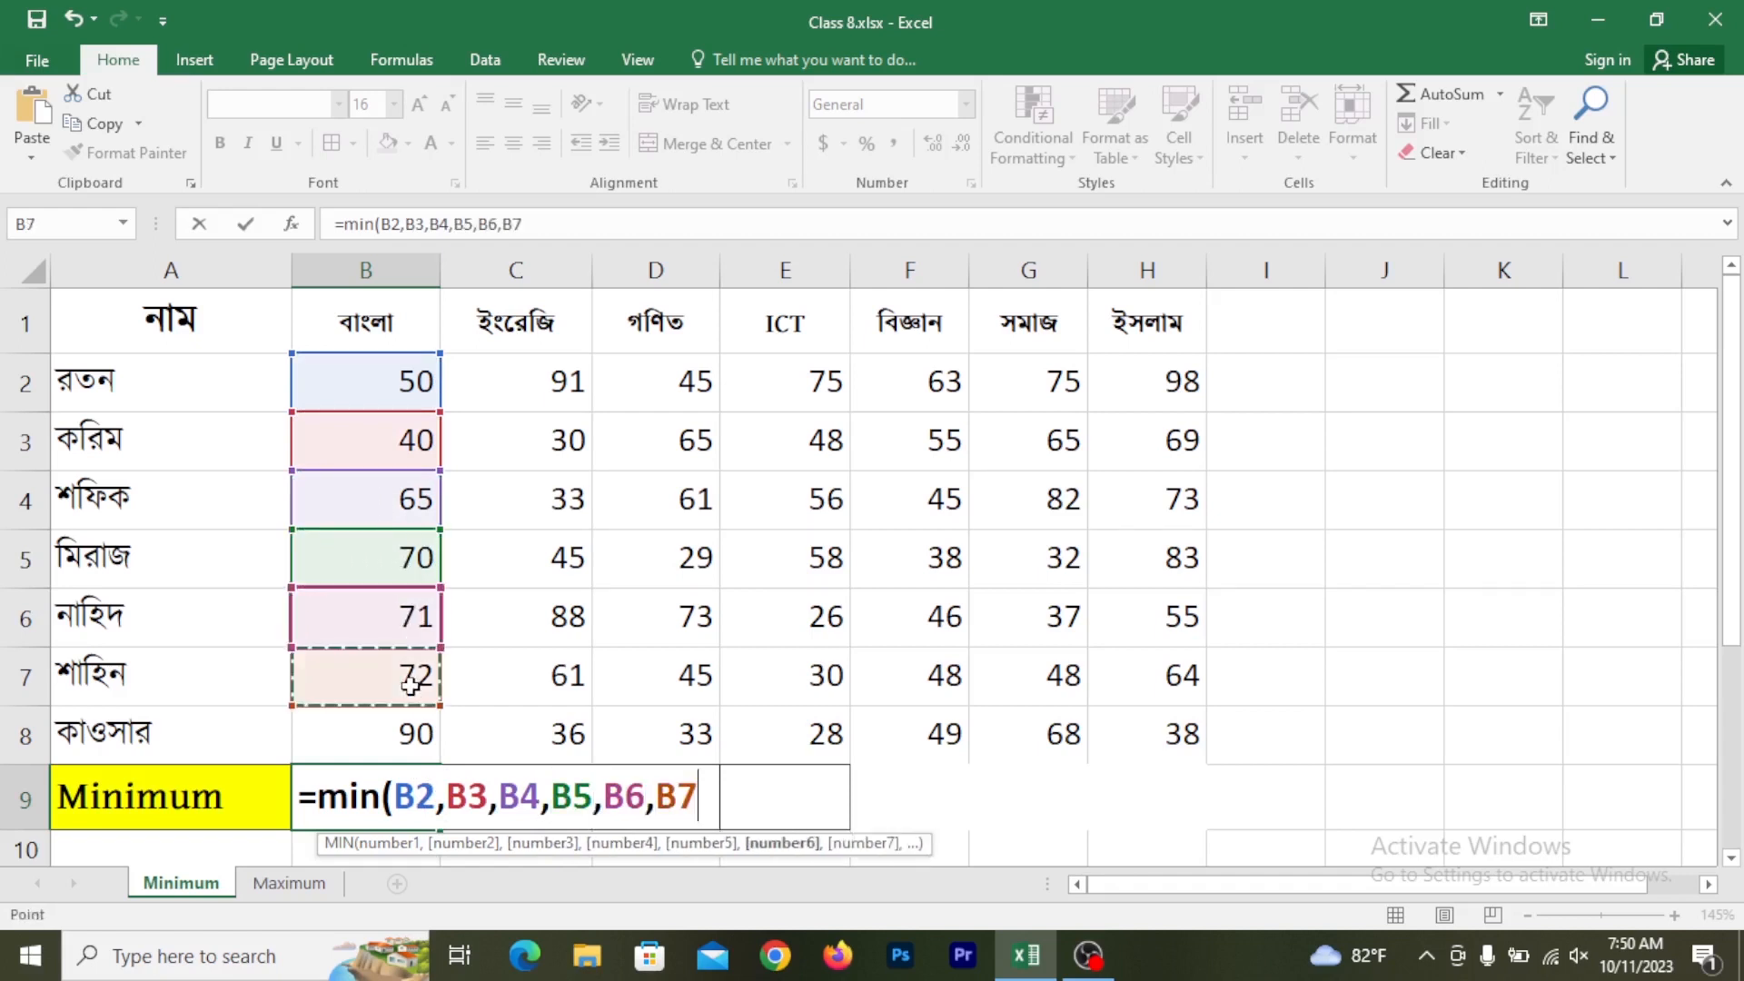
text(,)
click(406, 736)
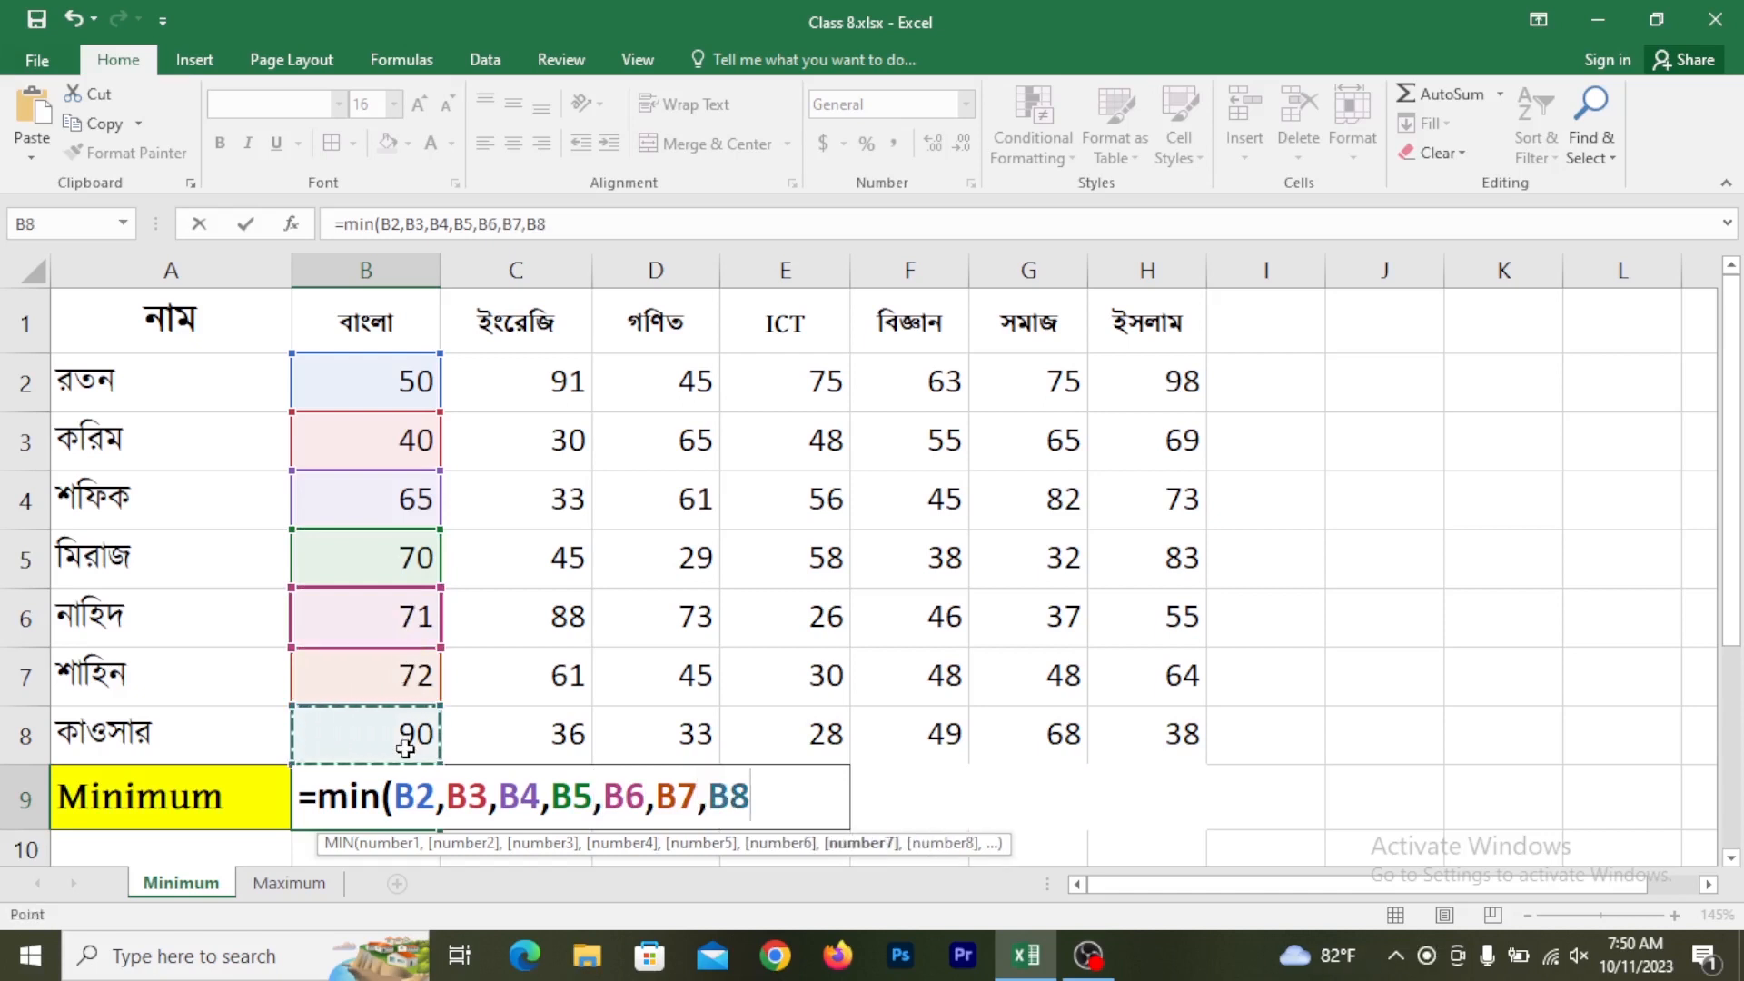
text())
key(Return)
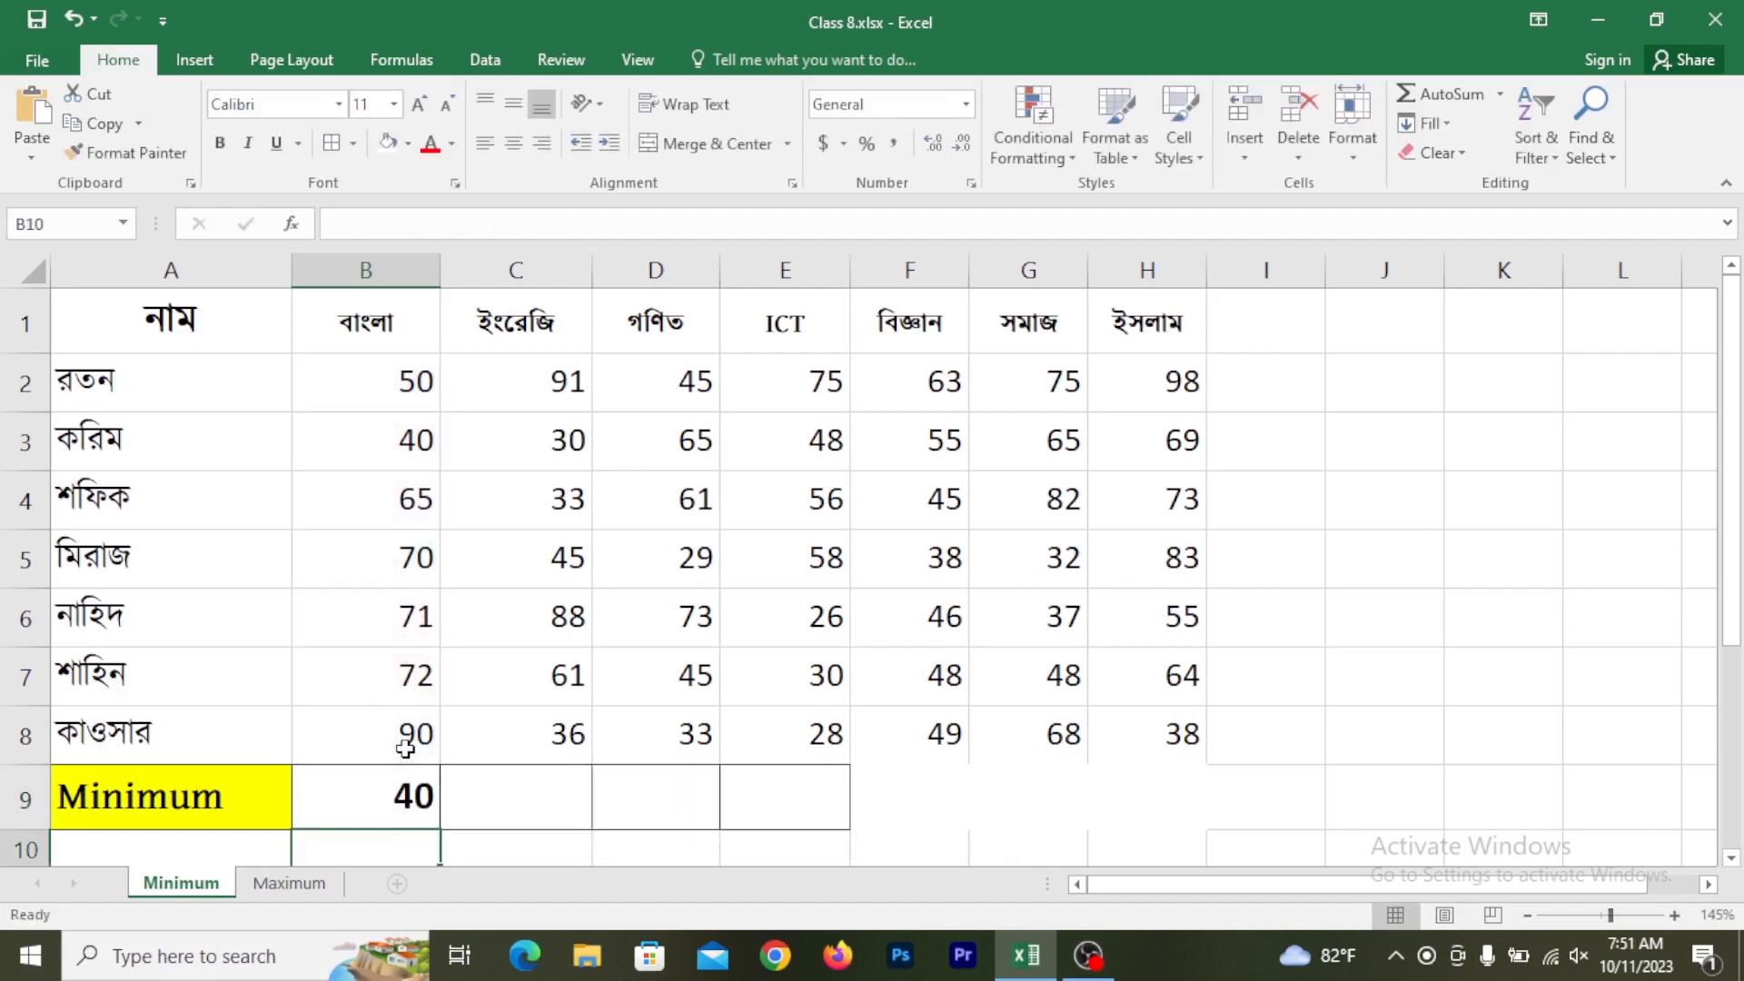
Copy the B9 MIN formula with individual cell references across to H9
click(410, 812)
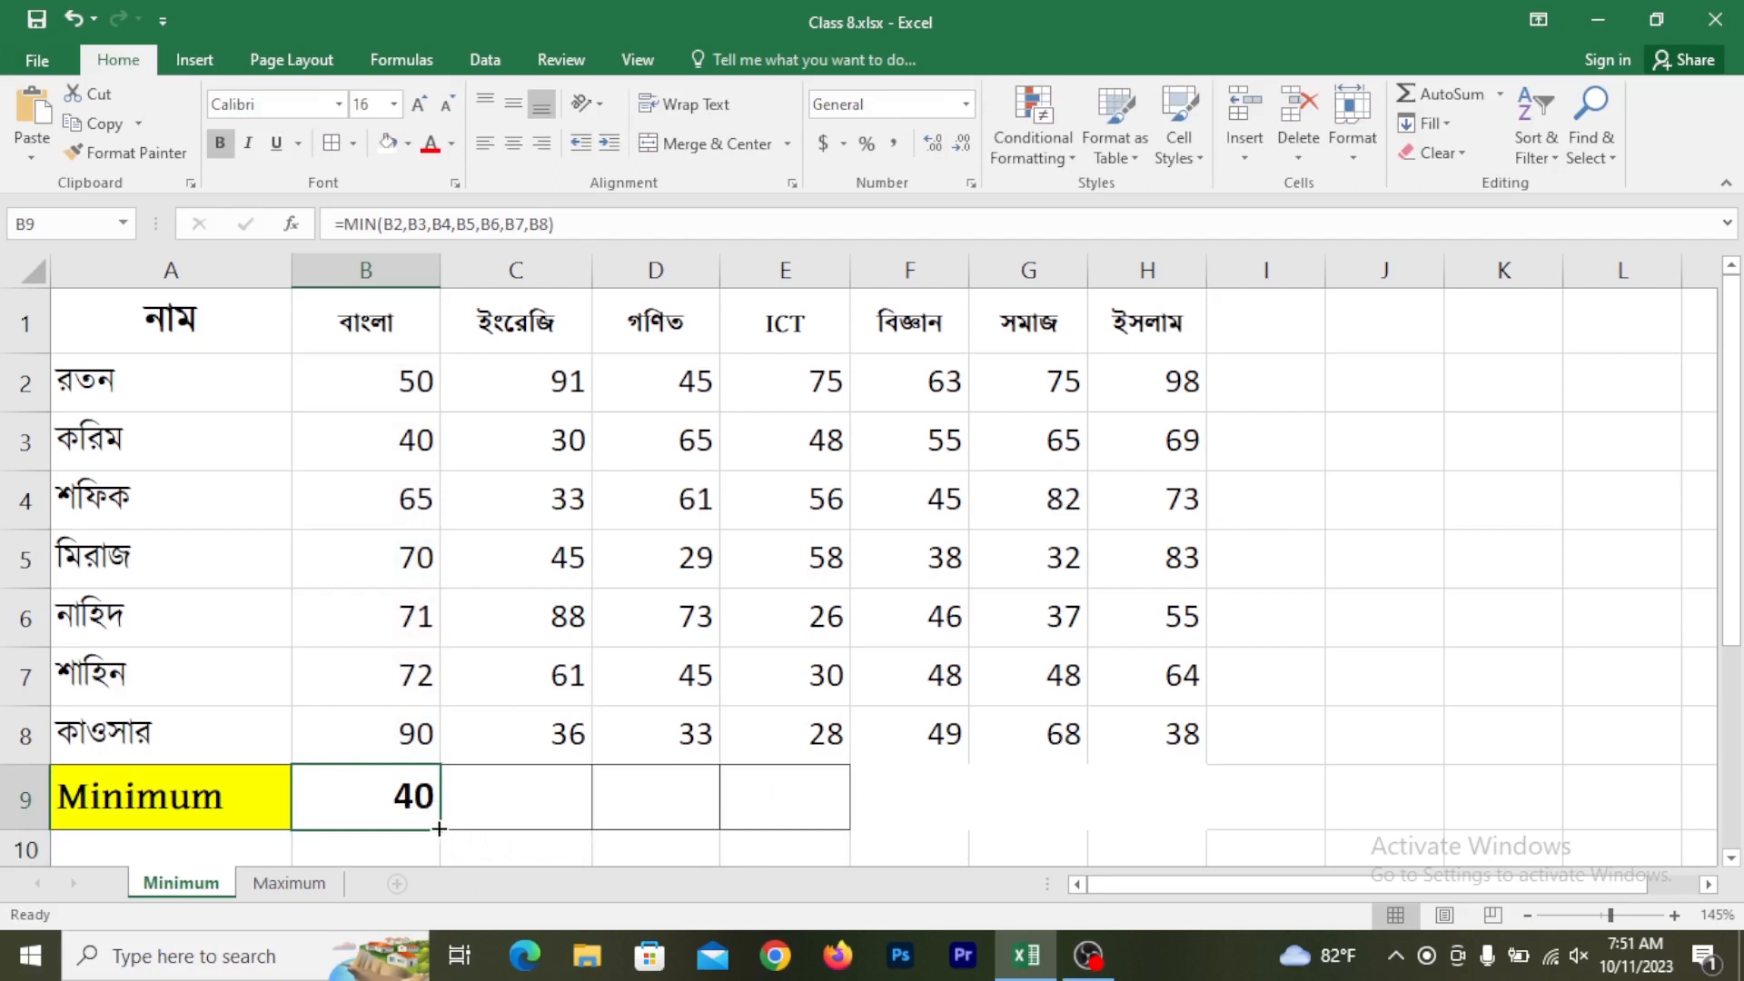
drag(441, 827, 1211, 827)
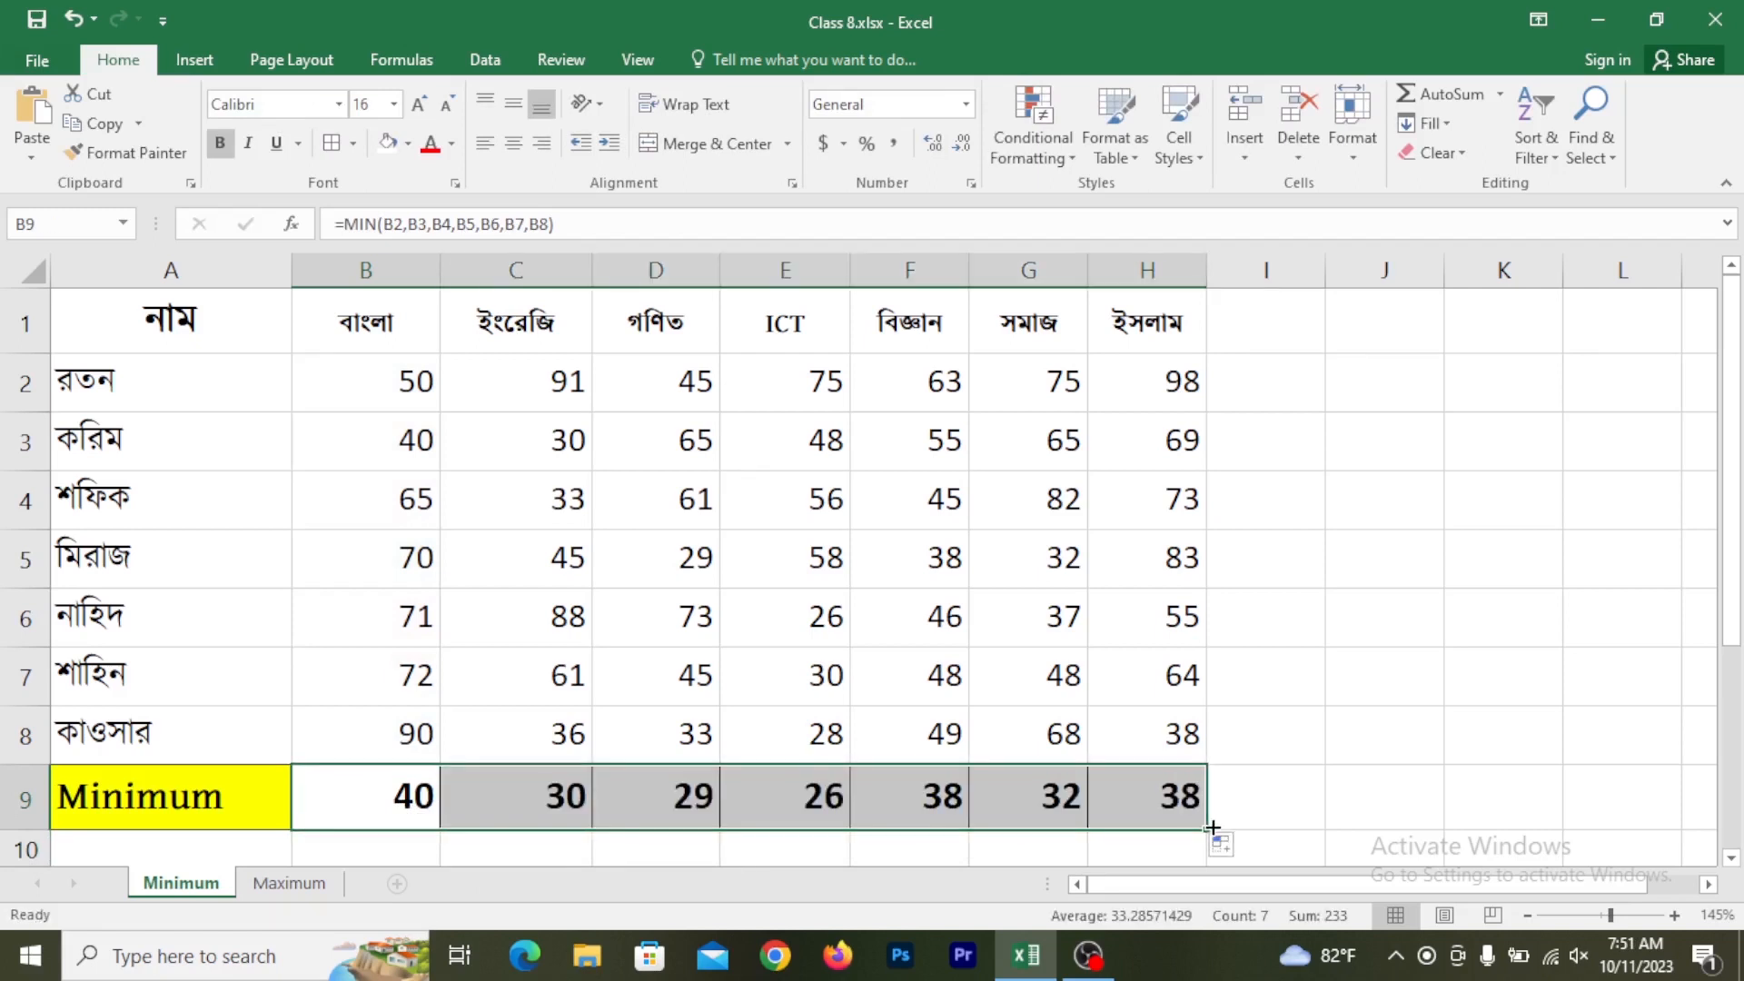
Check the MIN results in row 9 against the ICT marks in E2:E8 and the বাংলা marks in column B
click(797, 794)
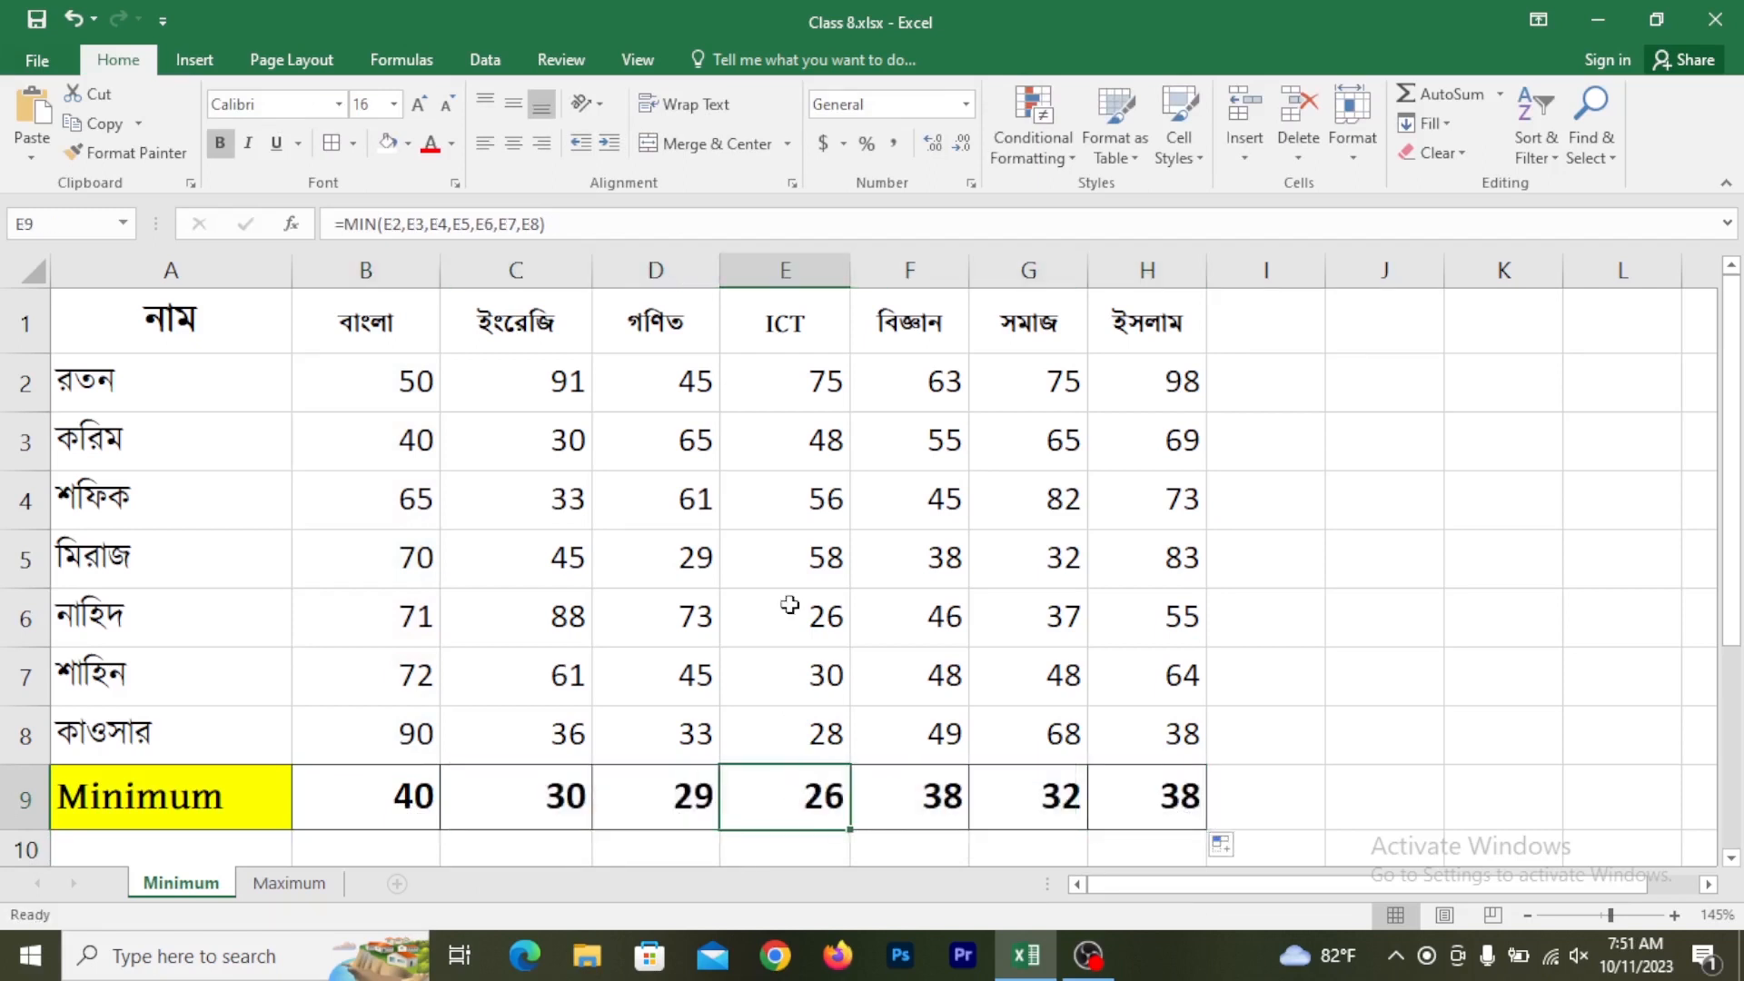
drag(800, 386, 800, 749)
click(778, 798)
drag(391, 814, 1168, 826)
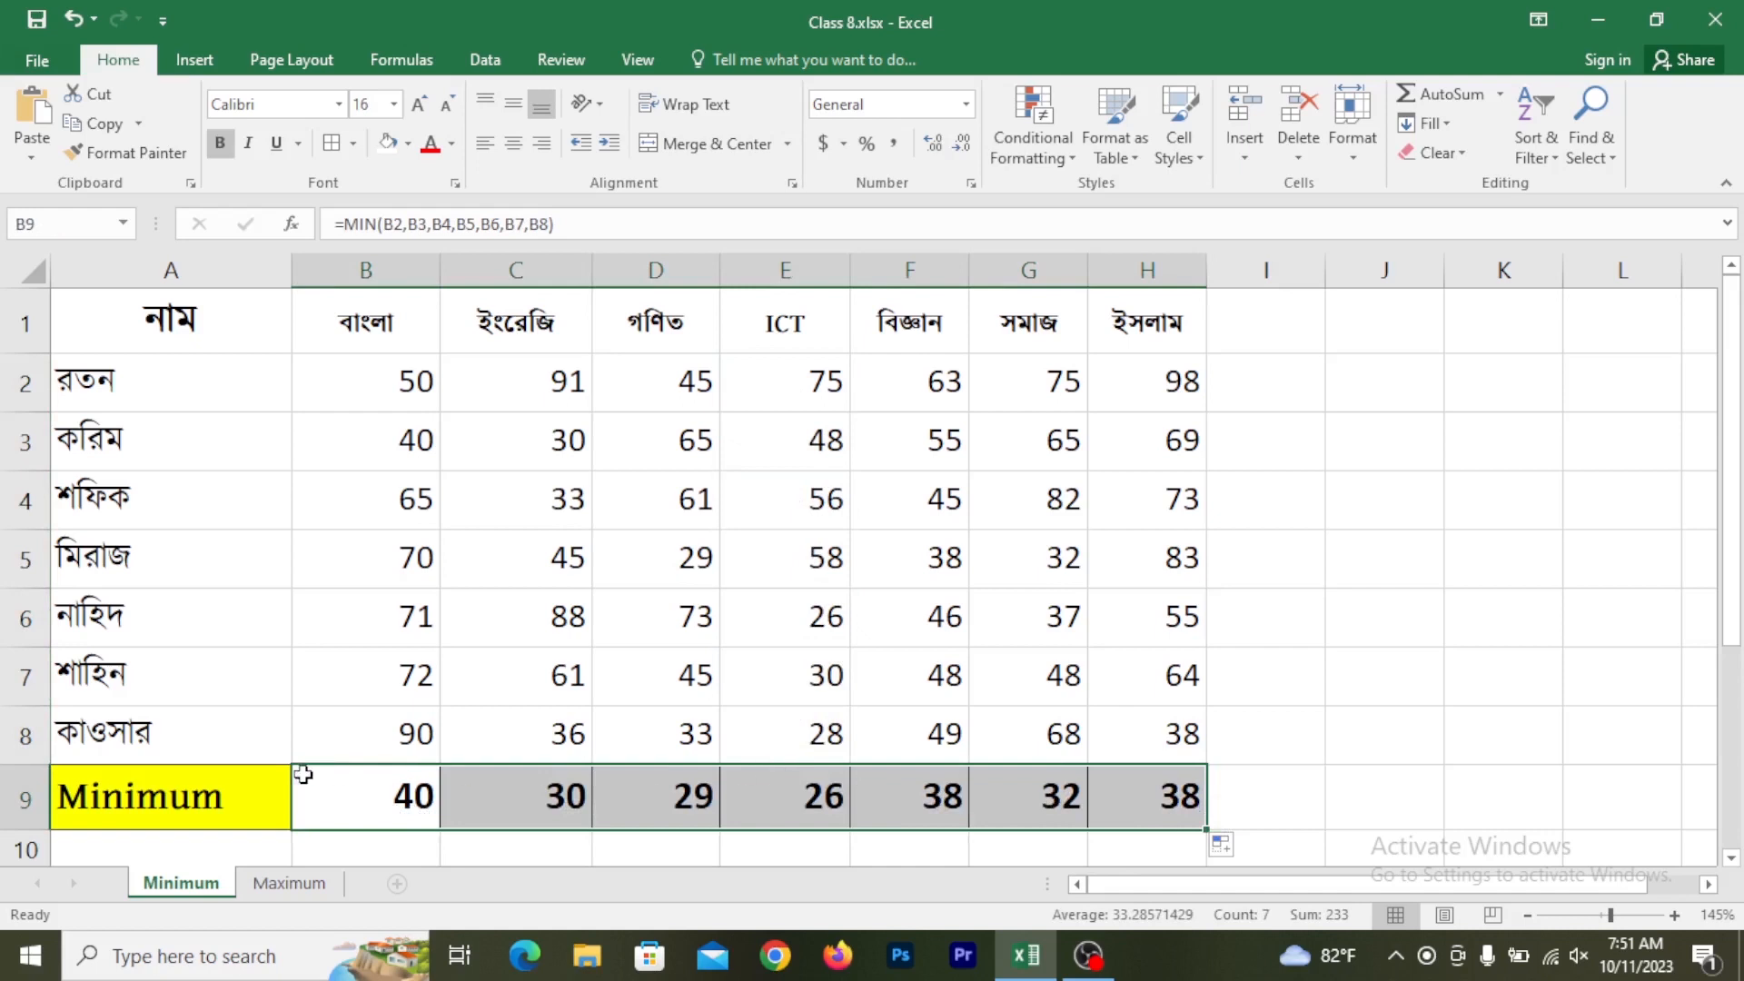
click(371, 799)
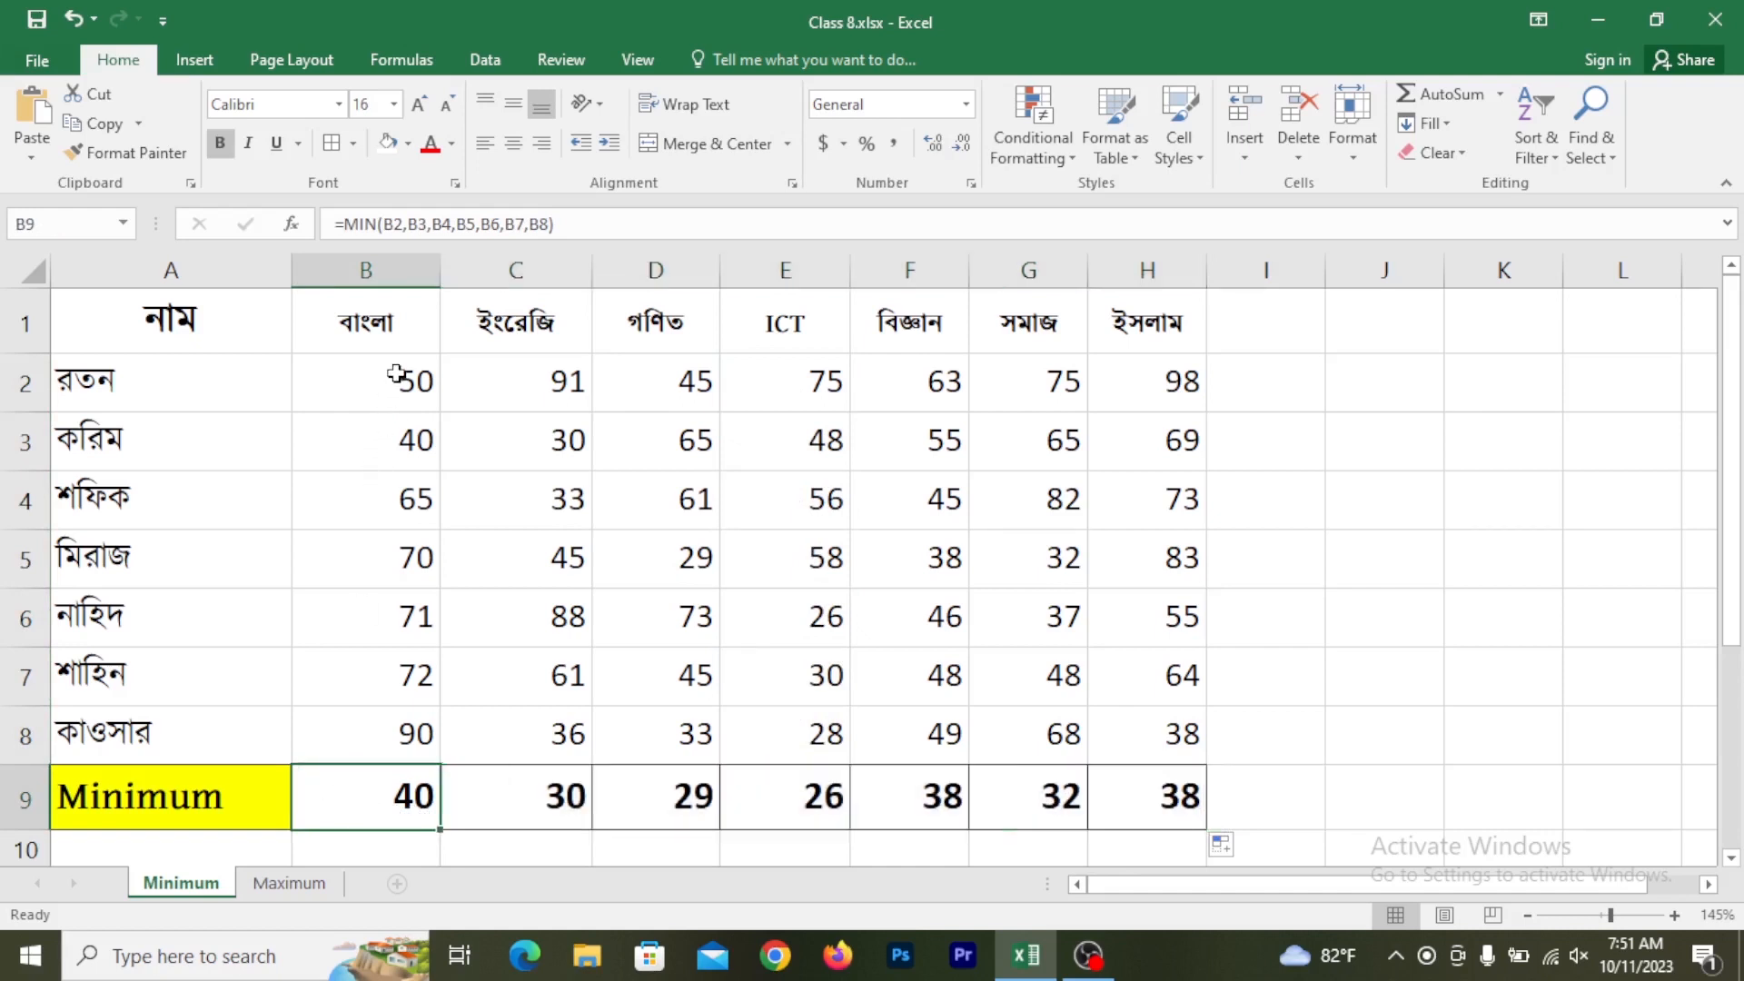
drag(400, 380, 397, 691)
Undo the copy across row 9 and the MIN formula entry in B9
key(ctrl+z)
key(ctrl+z)
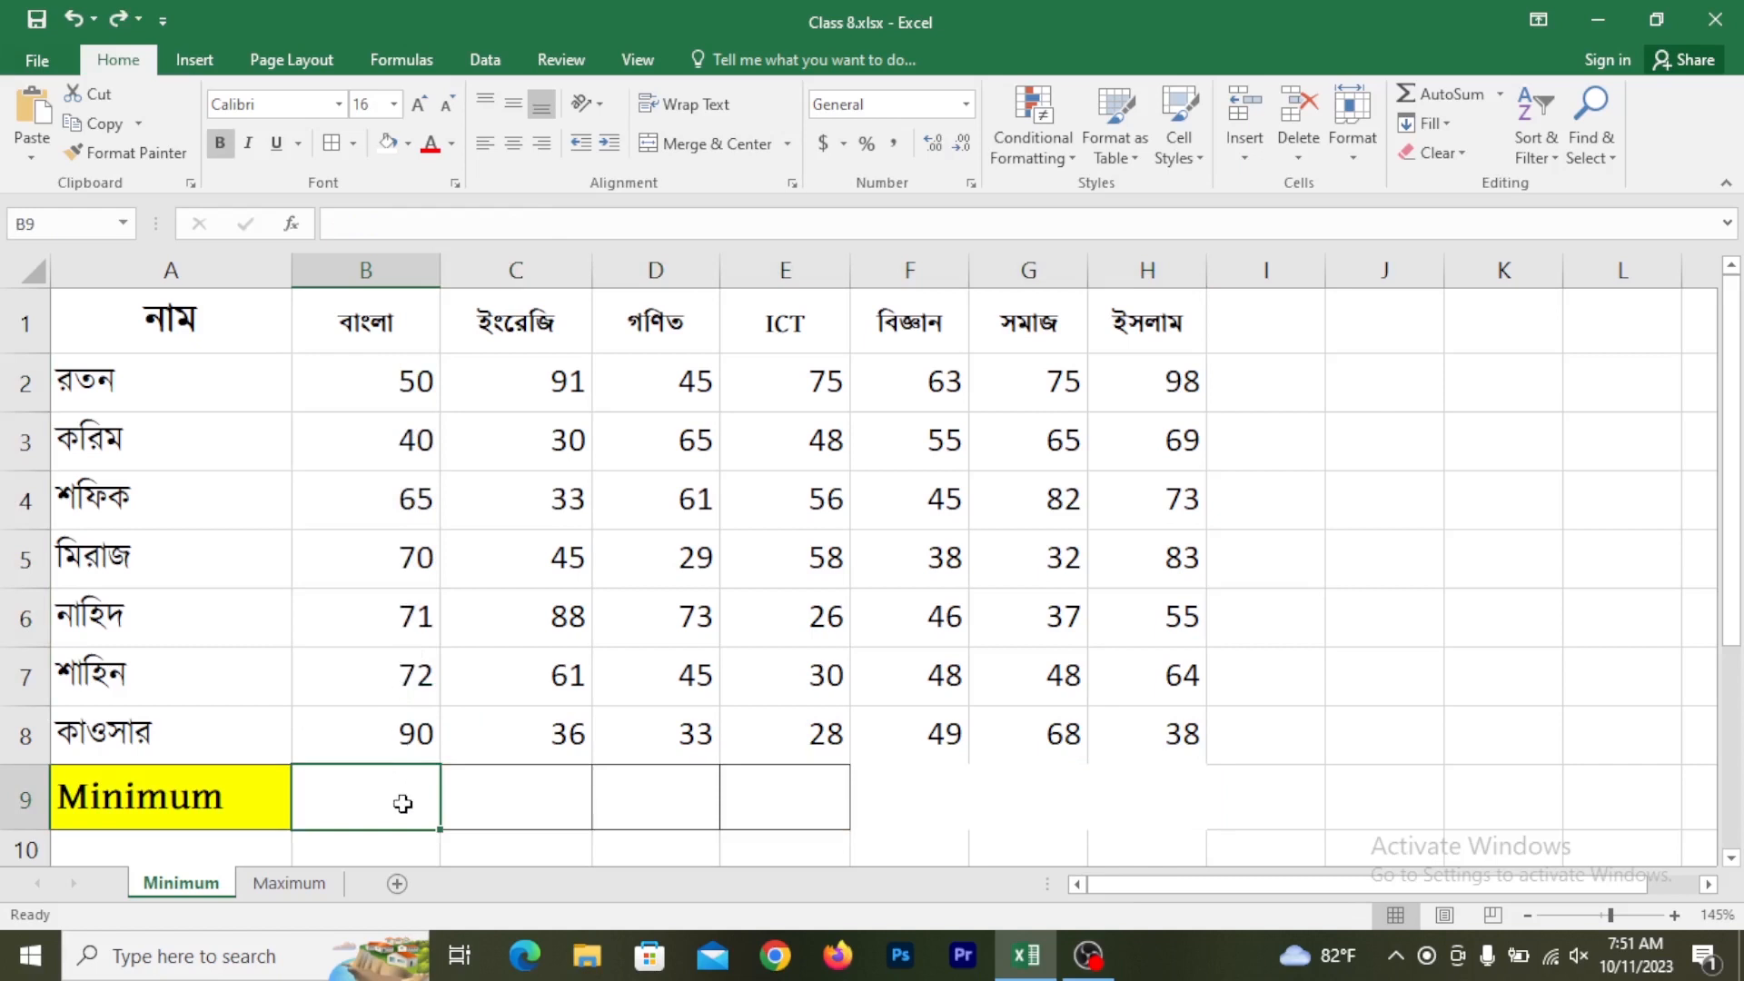
Enter the range formula =min(b2:b8) in cell B9 to find the lowest বাংলা mark
text(=)
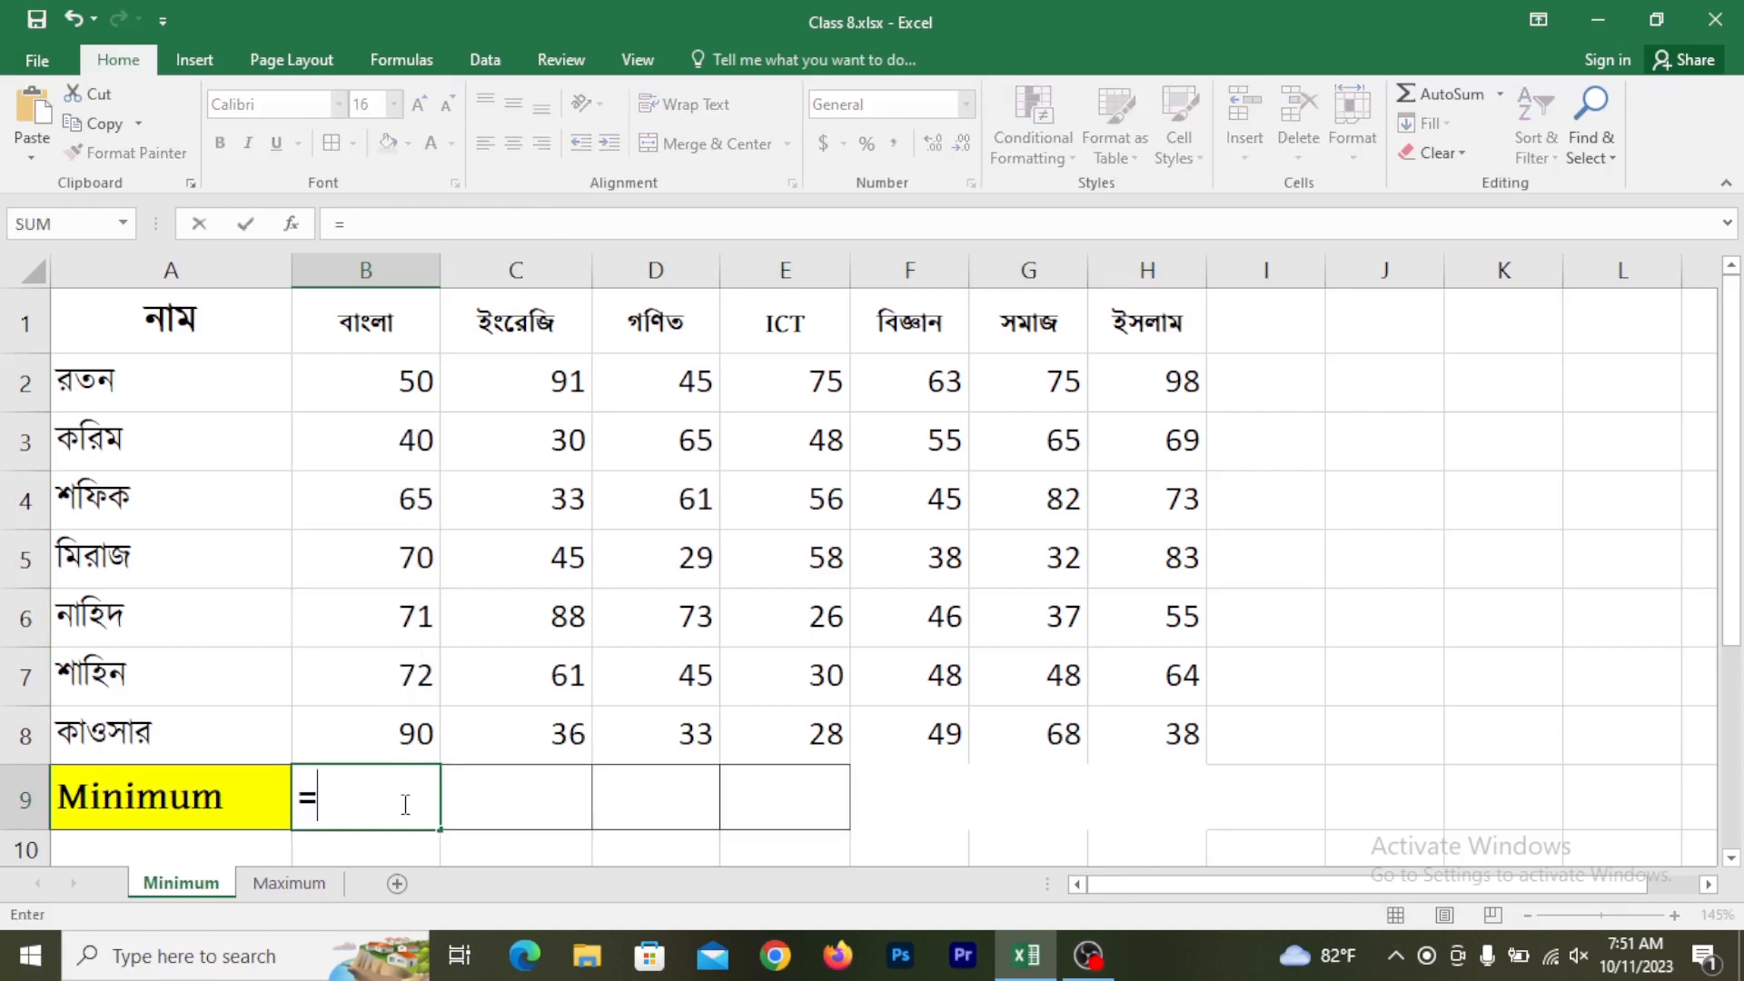
text(min)
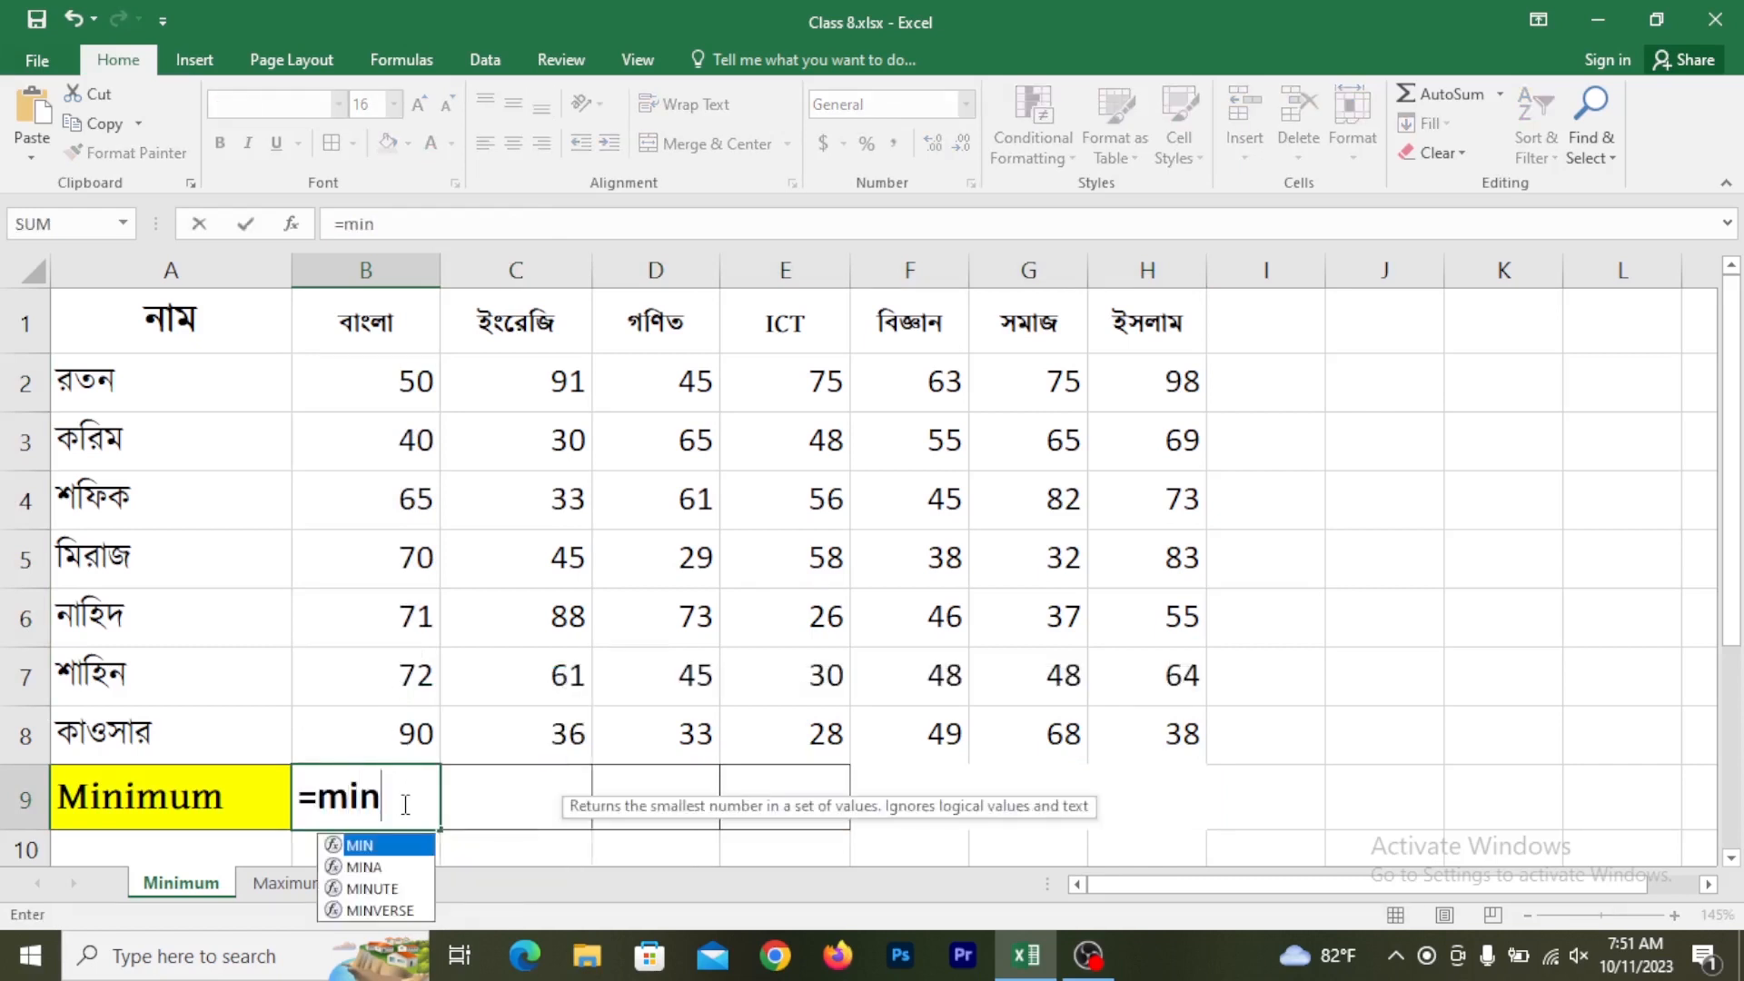
text(()
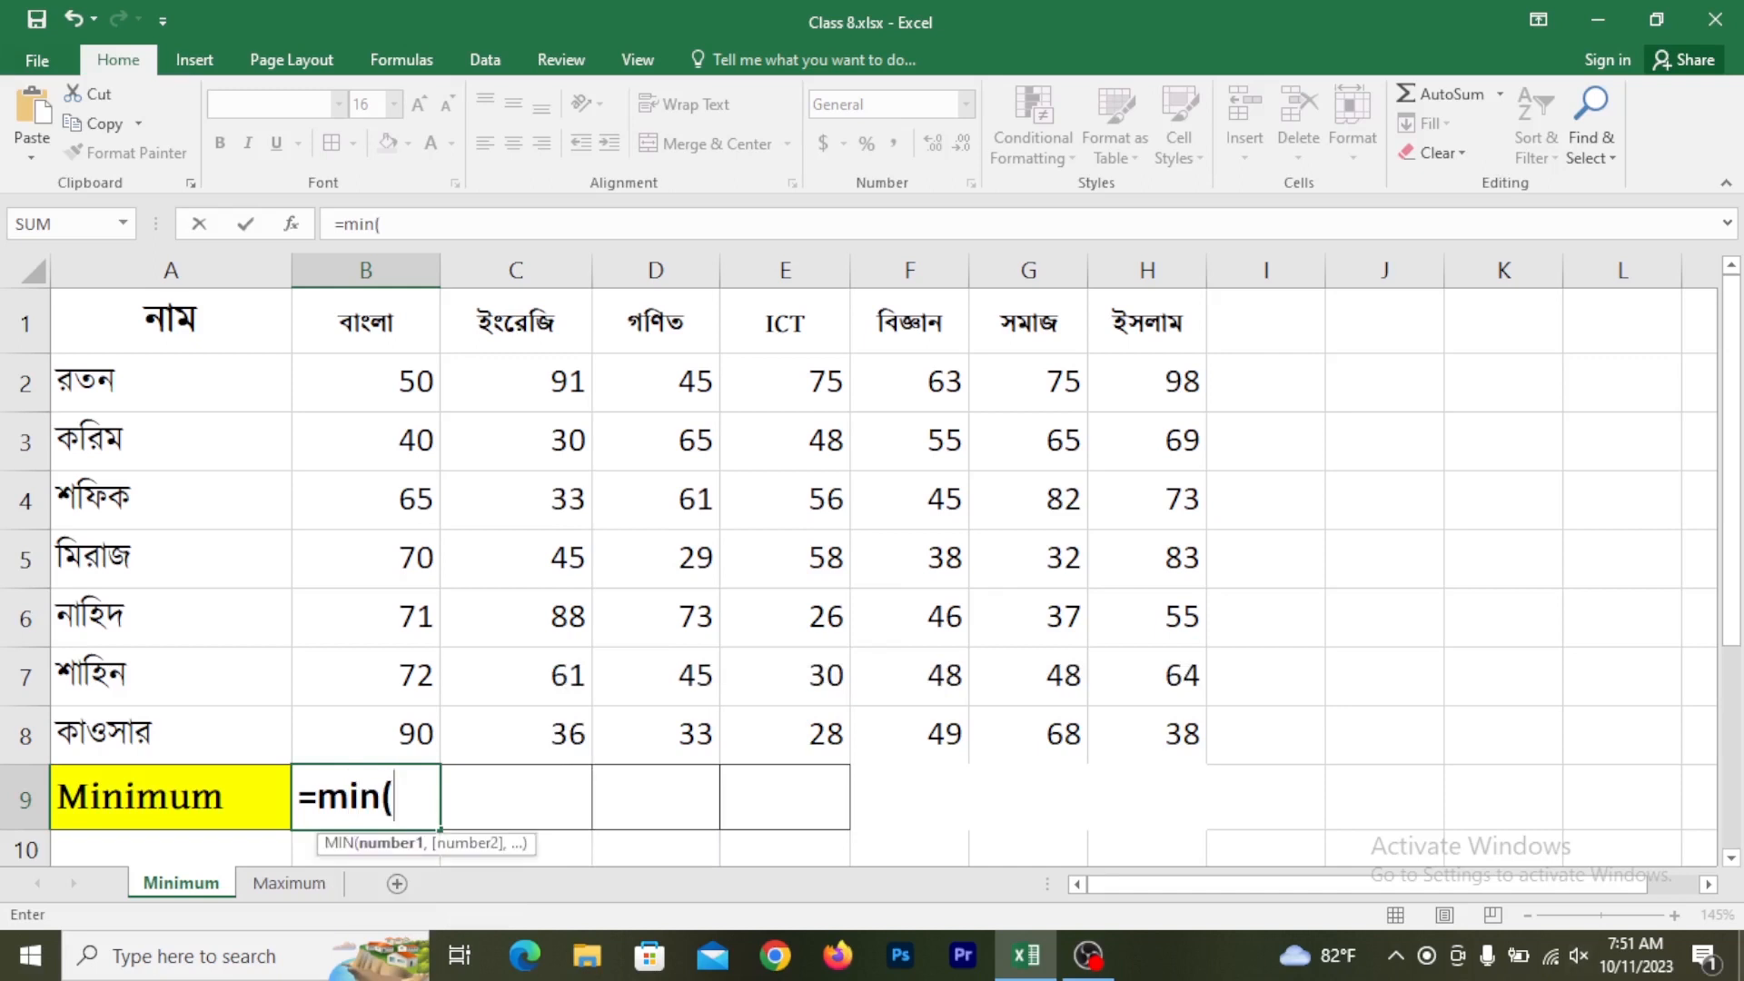
text(b)
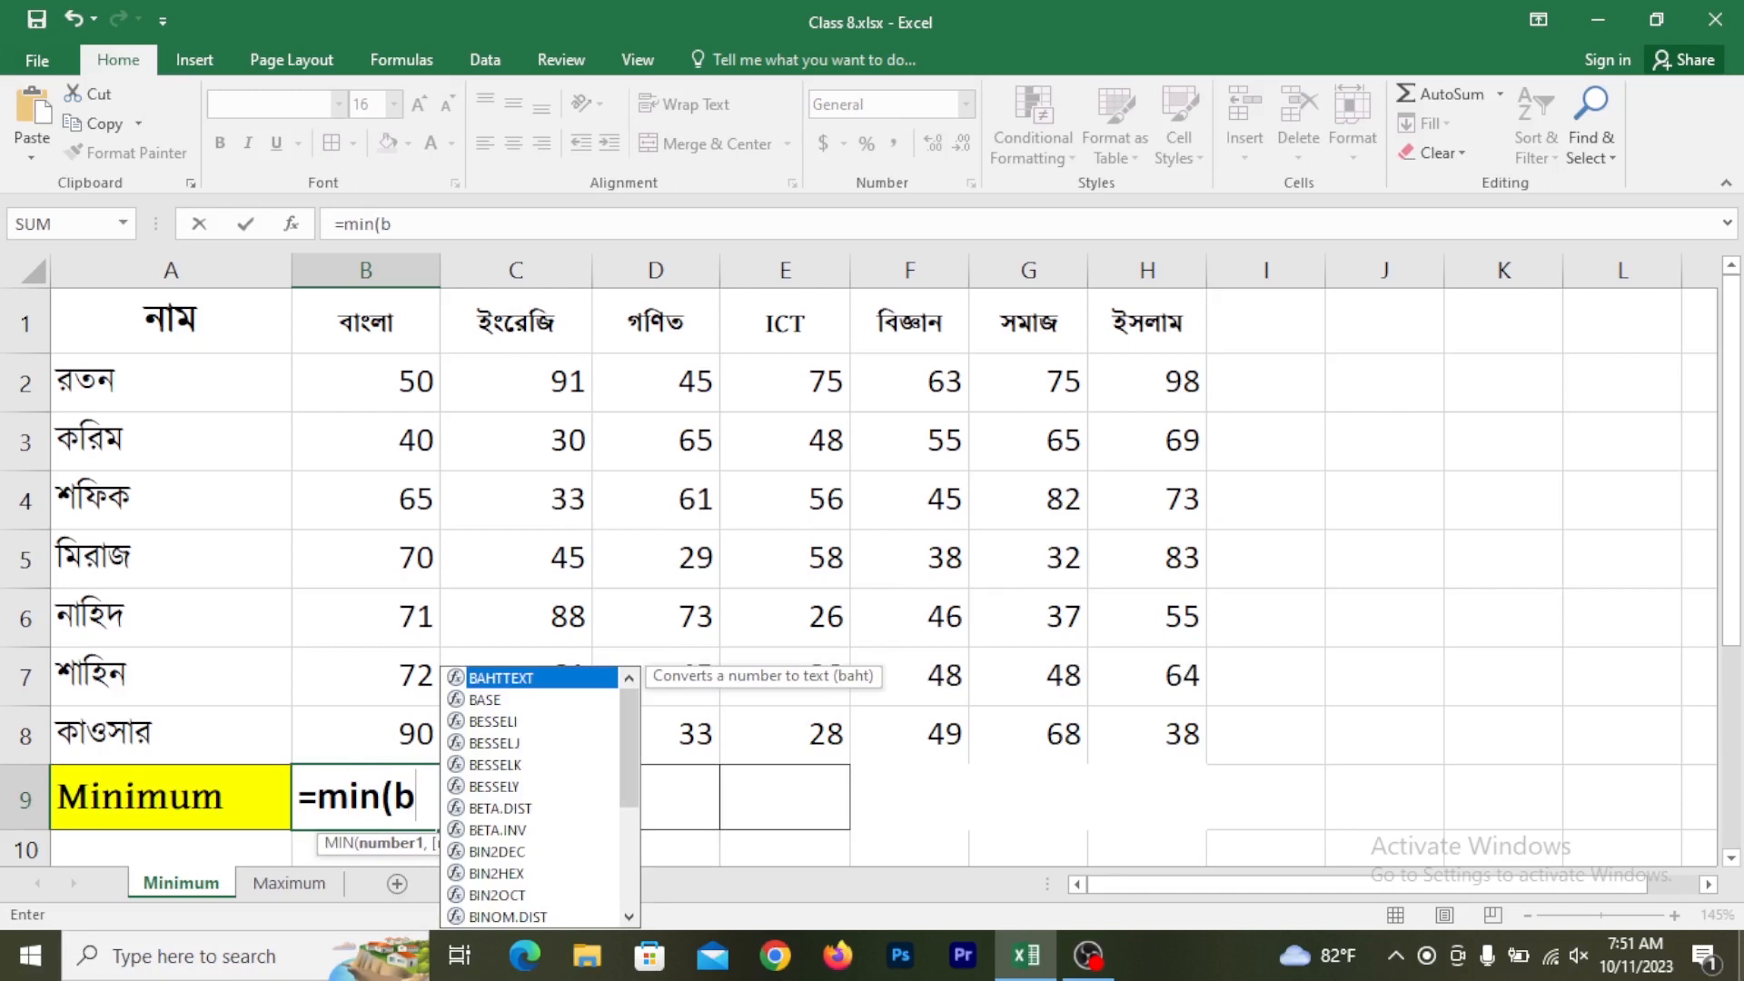
text(2)
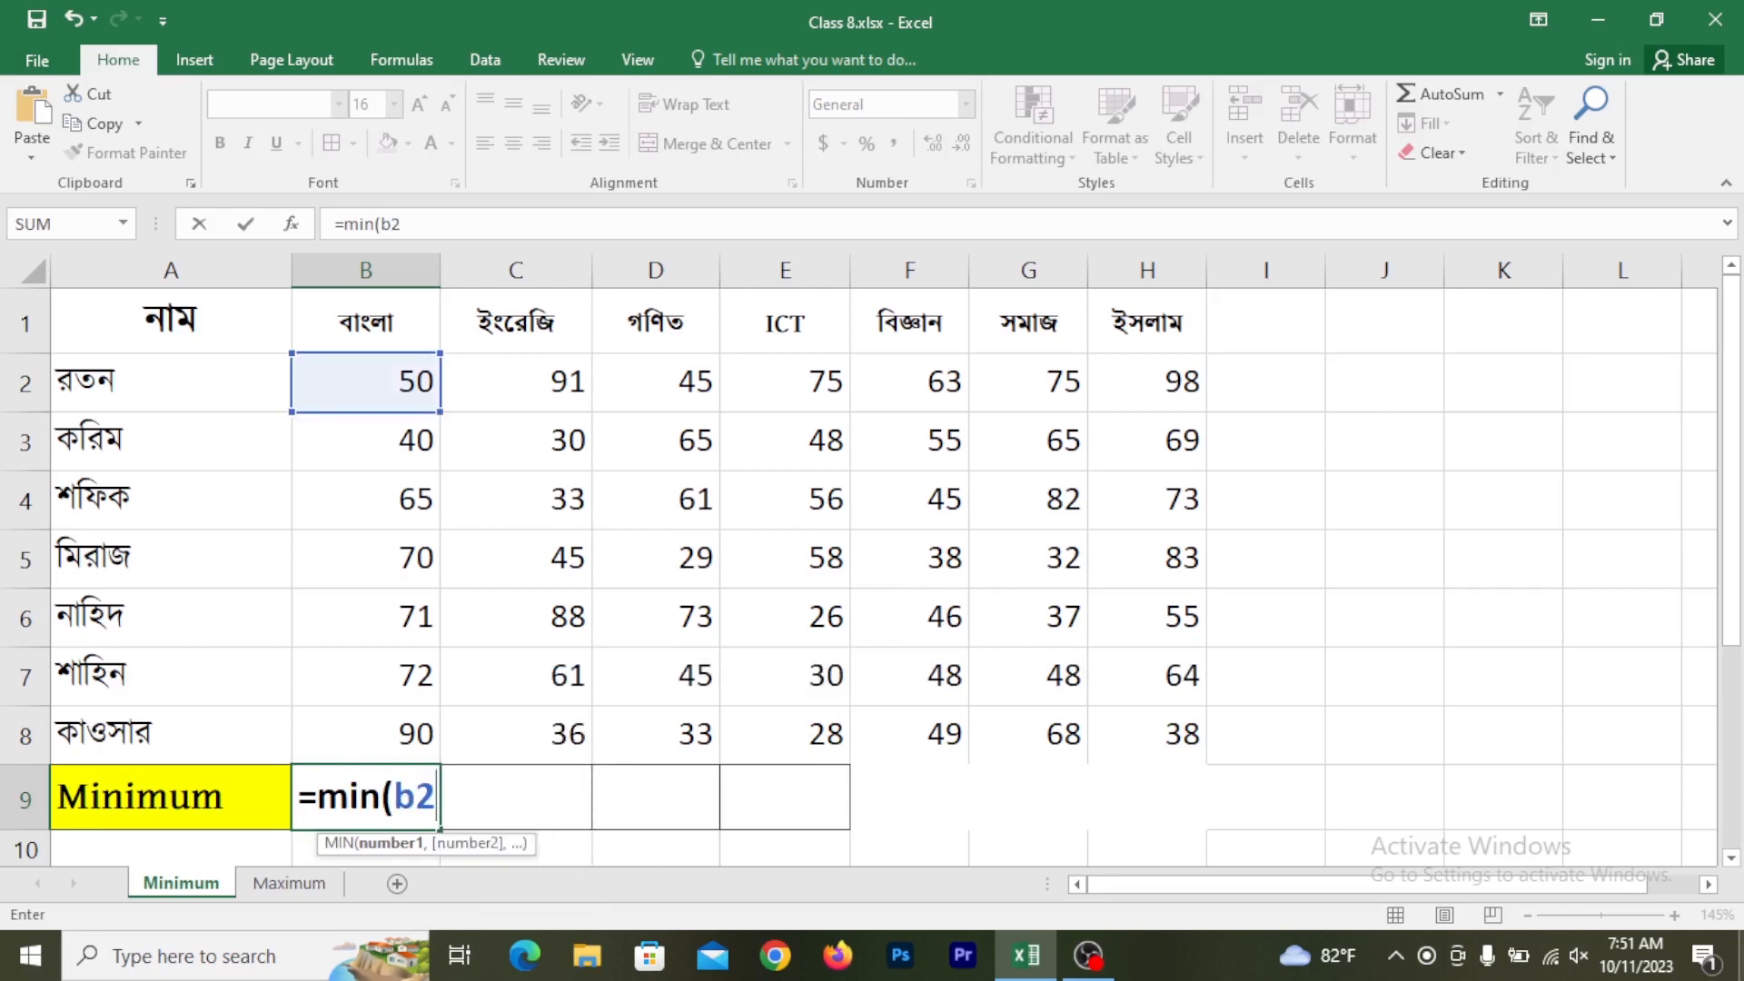
text(:b)
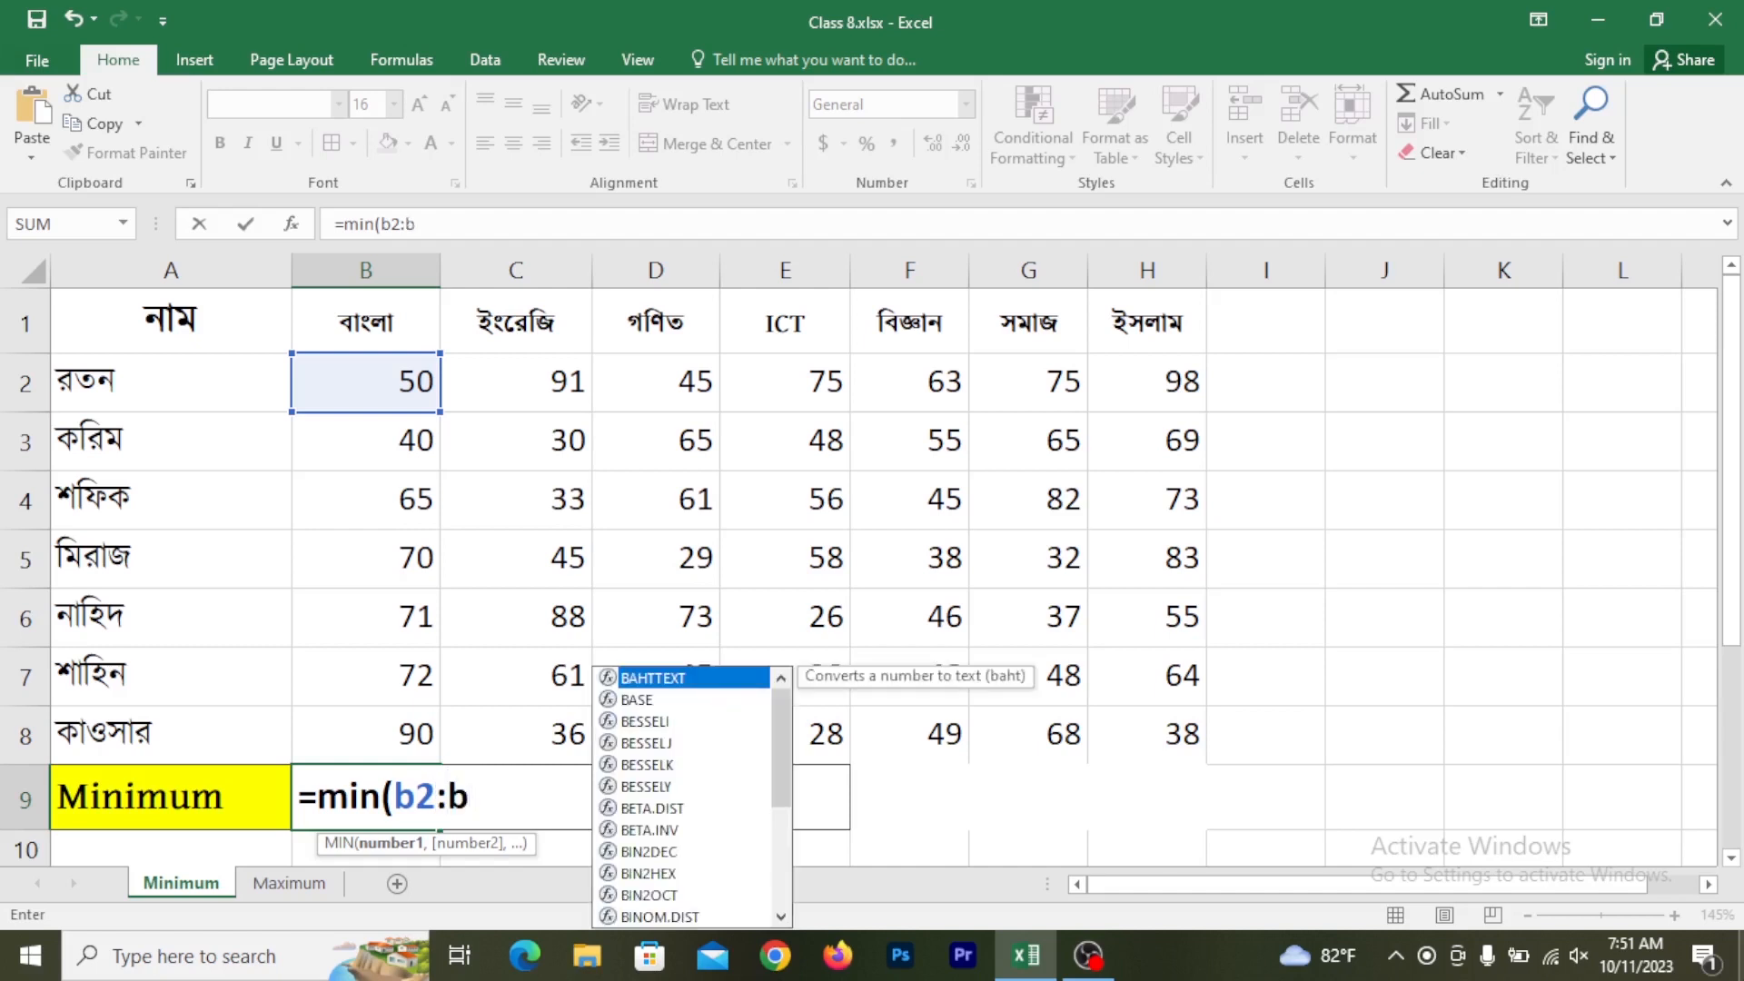
text(8)
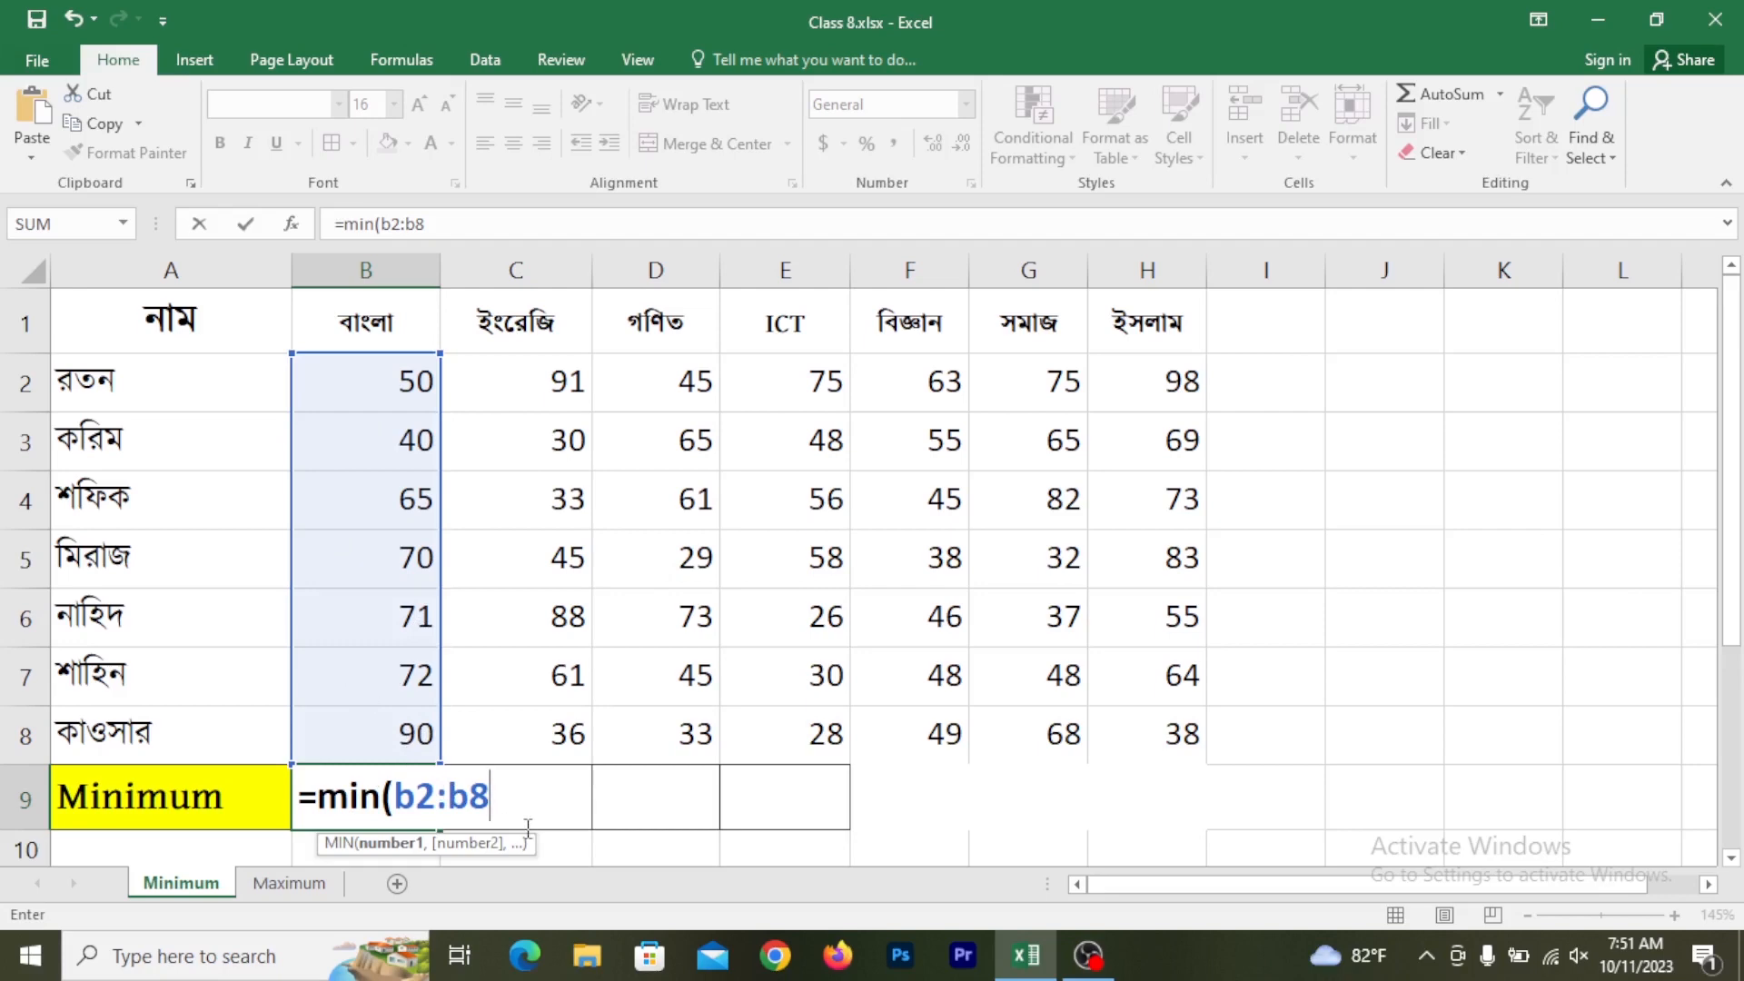
text())
key(BackSpace)
text(()
key(BackSpace)
text())
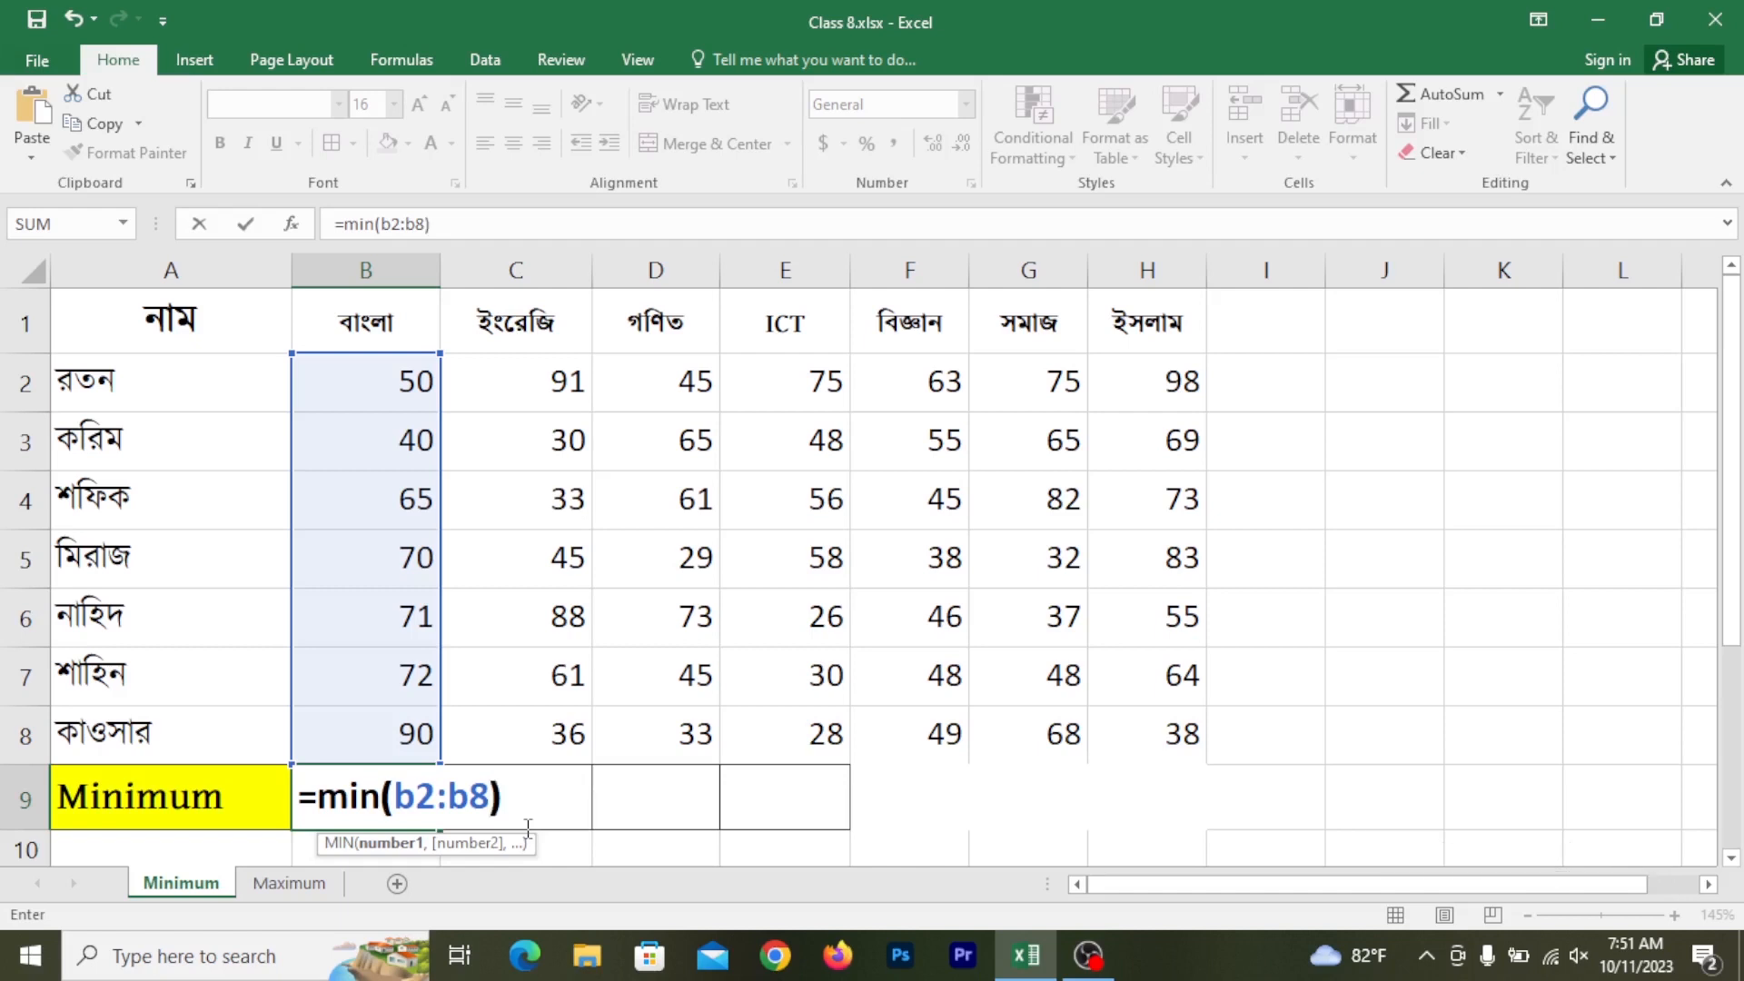
key(Return)
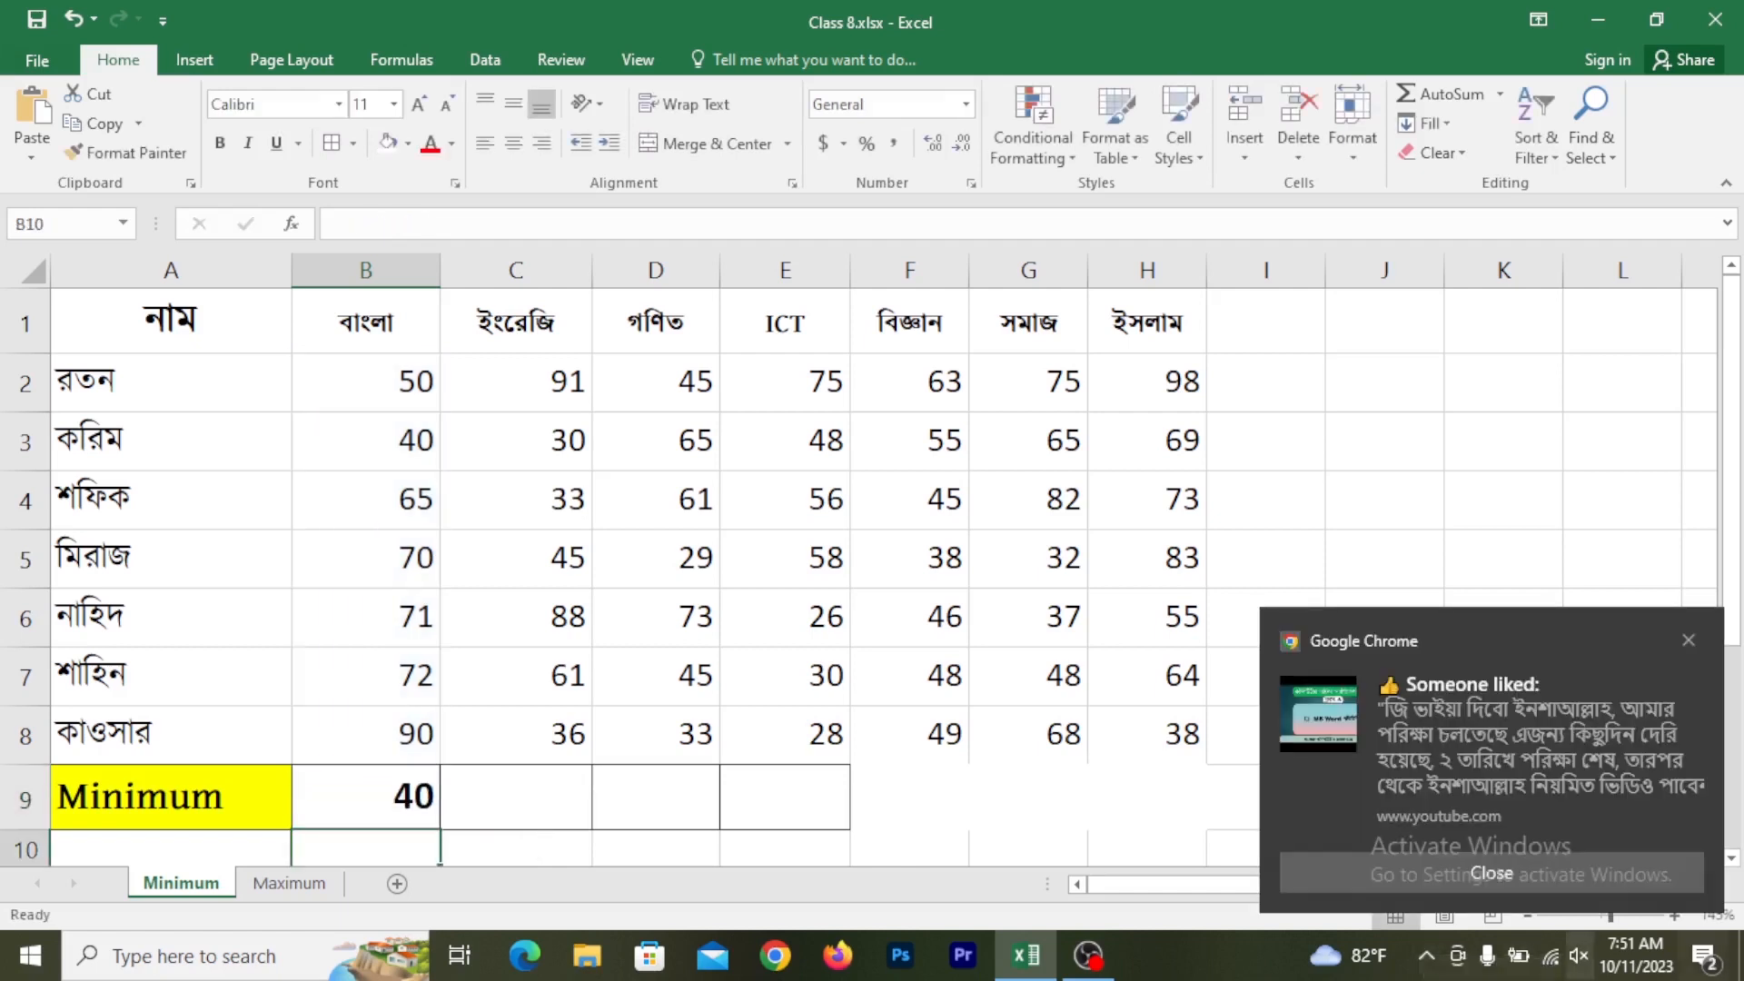
Dismiss the browser notification and copy the B9 range MIN formula across to H9
click(1484, 869)
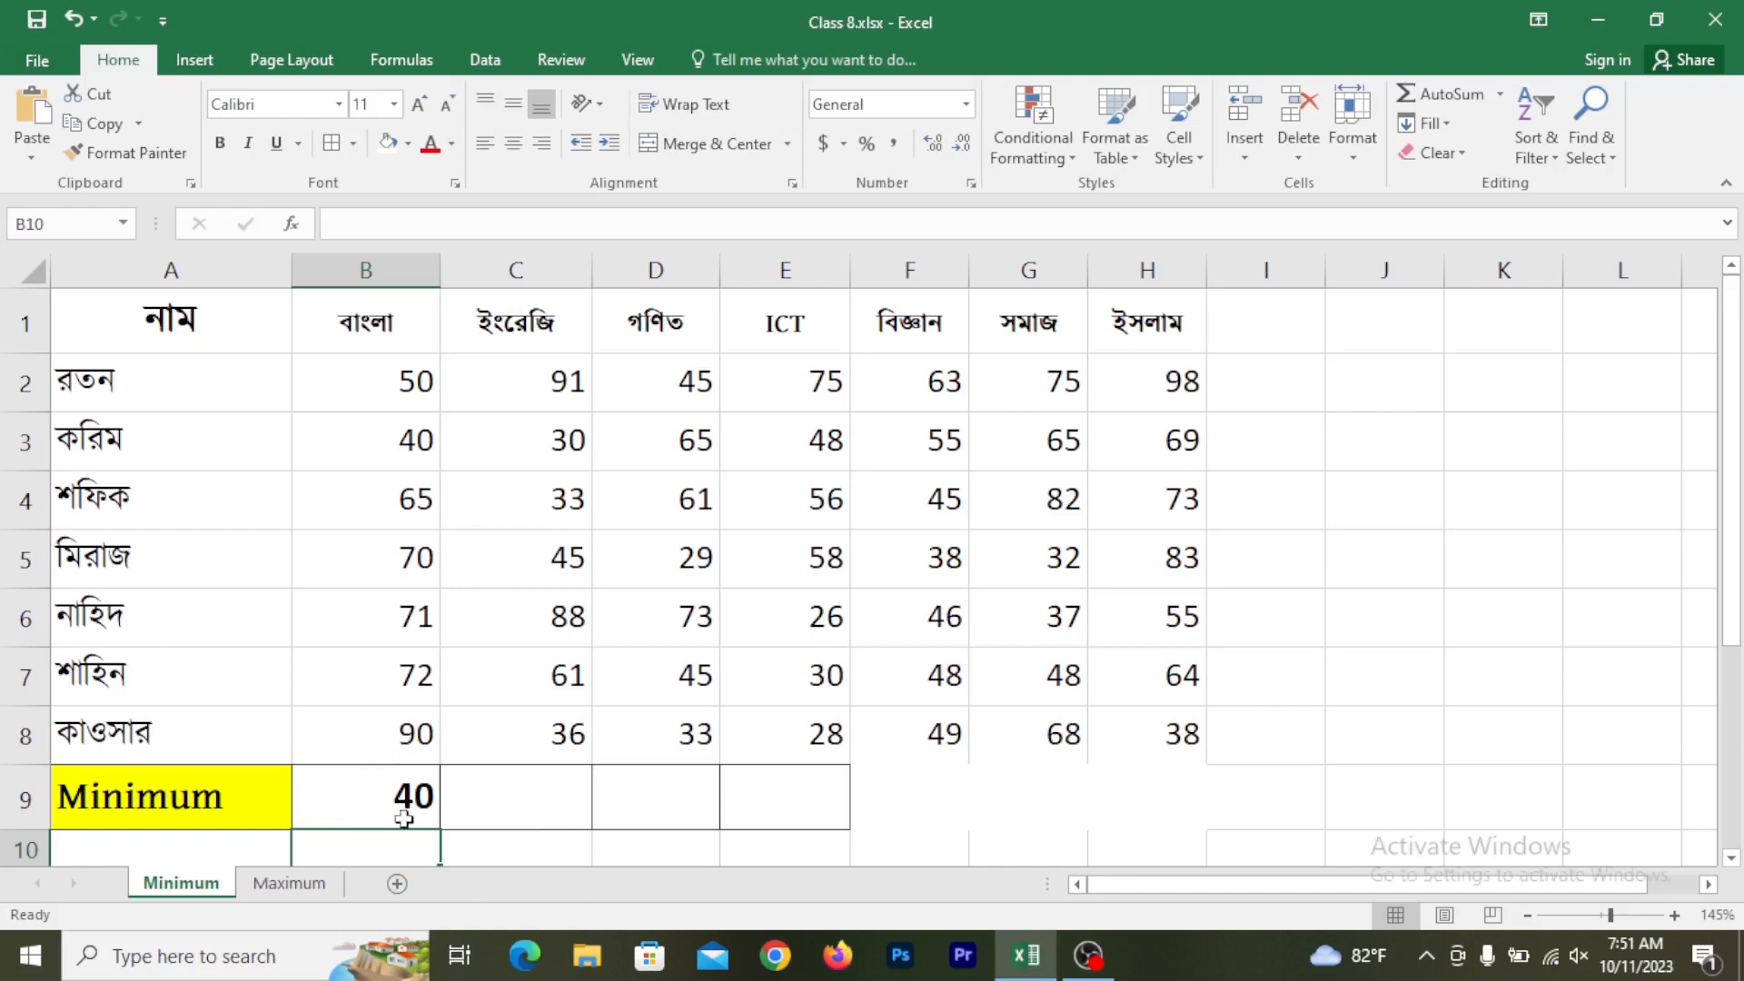
click(416, 792)
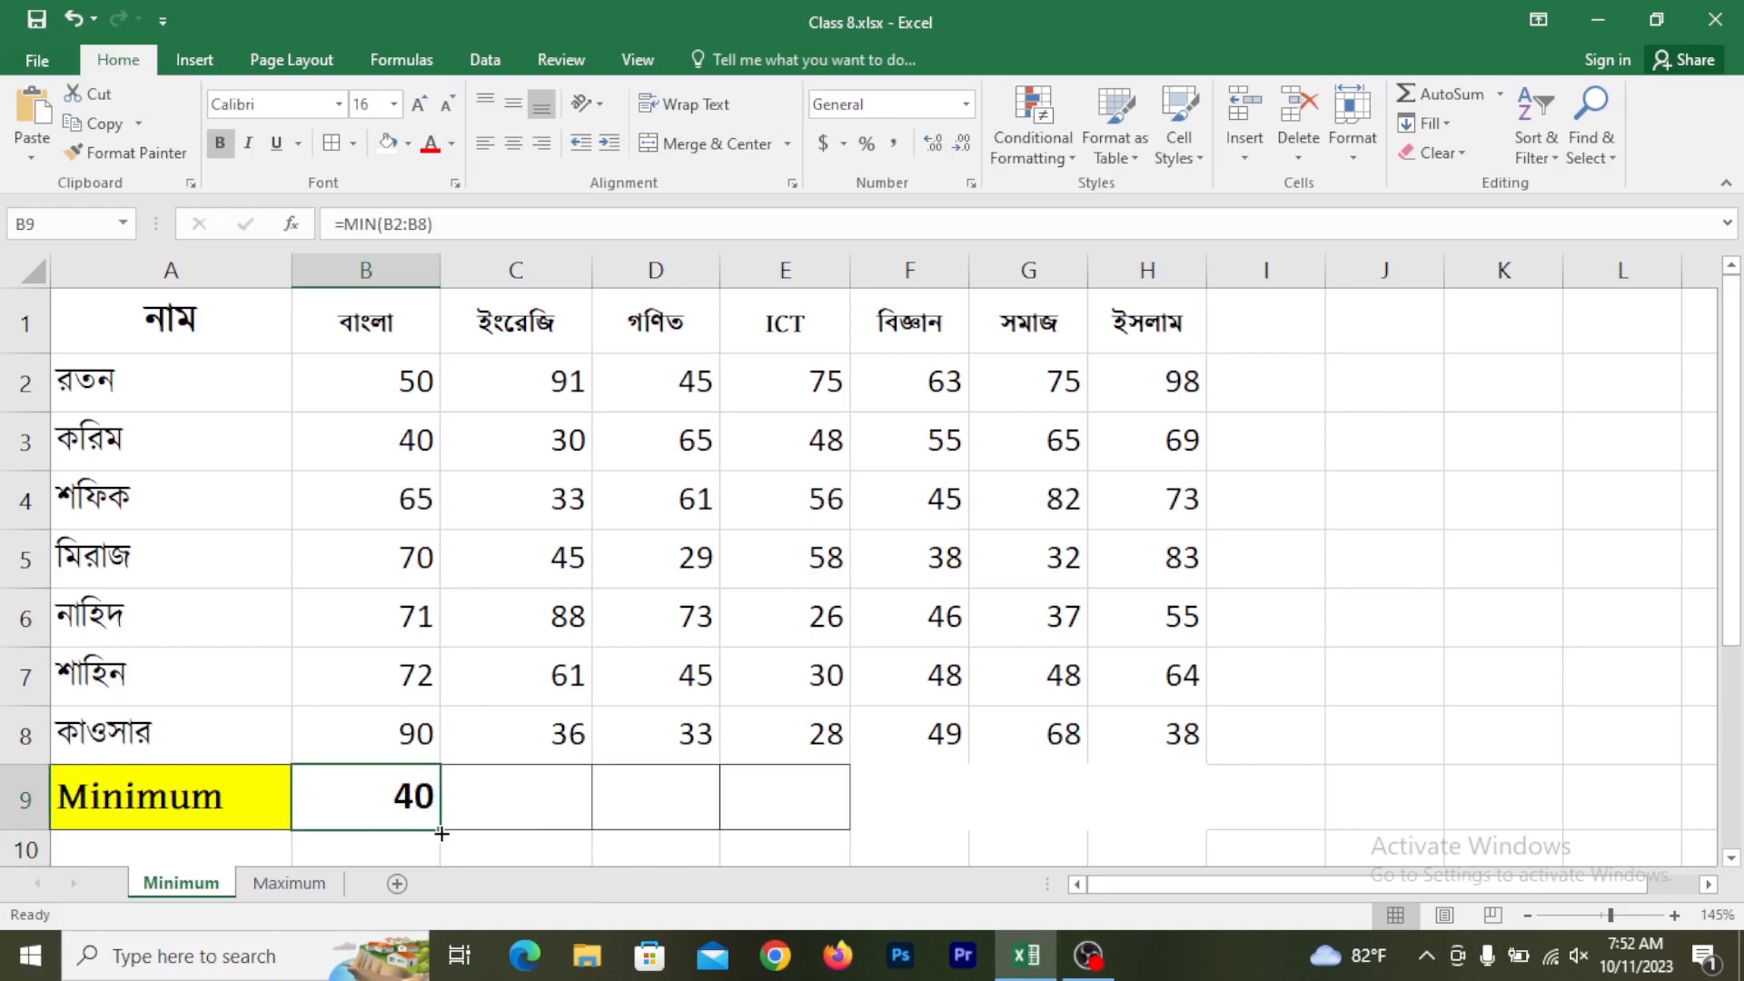
drag(442, 833, 1214, 863)
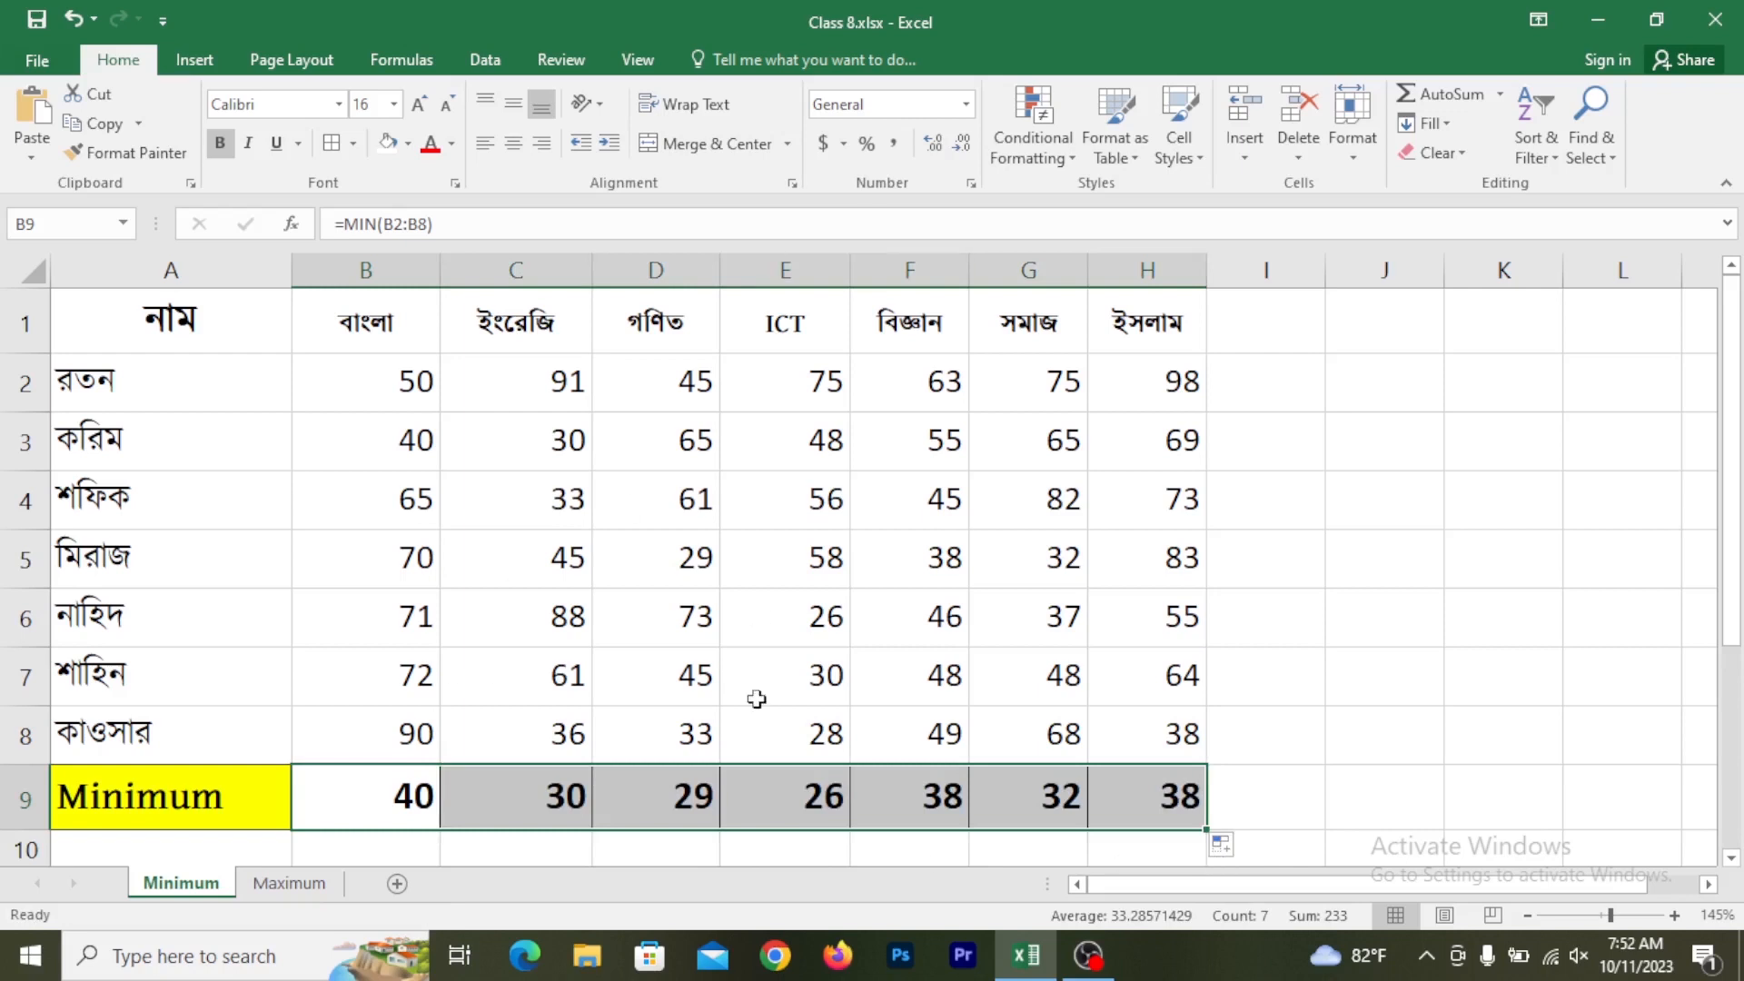